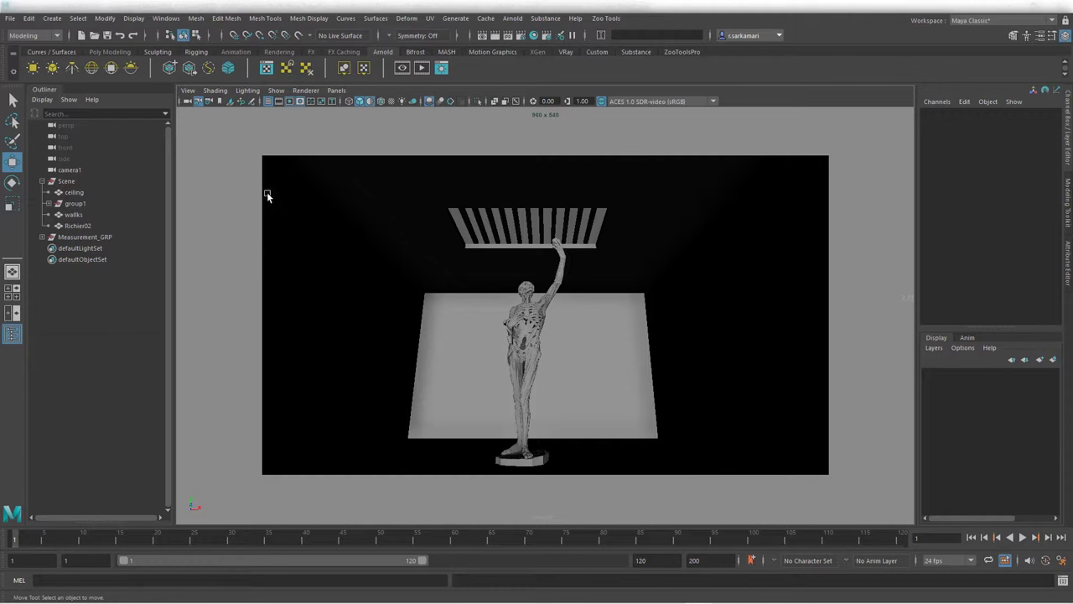
Select the ceiling, then bars_11 through bars_1 inside group1, then the walls and the Richier02 statue.
left_click(74, 192)
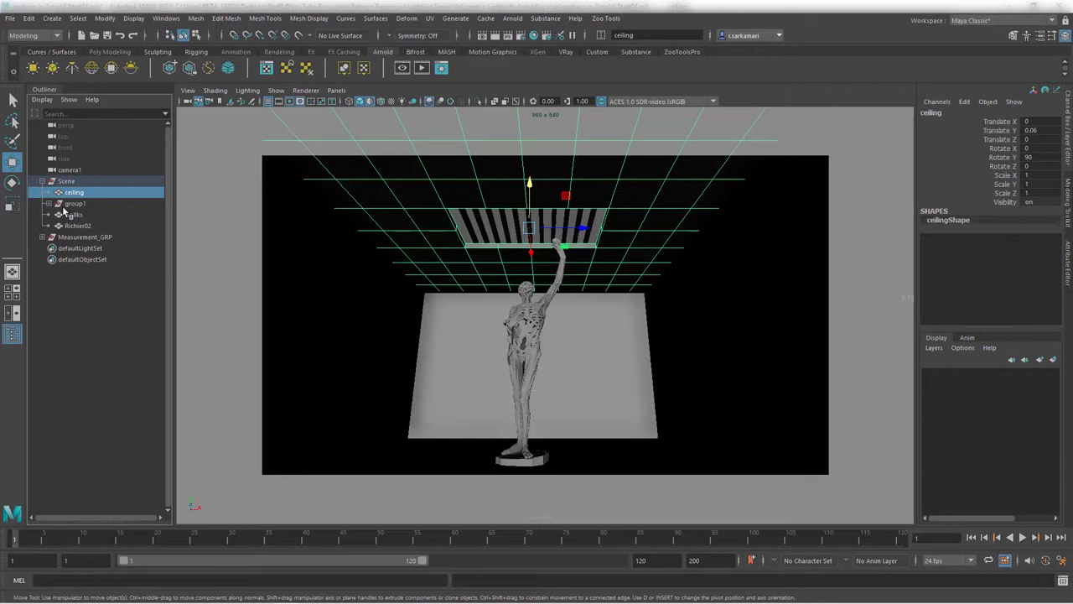
left_click(48, 204)
left_click(81, 214)
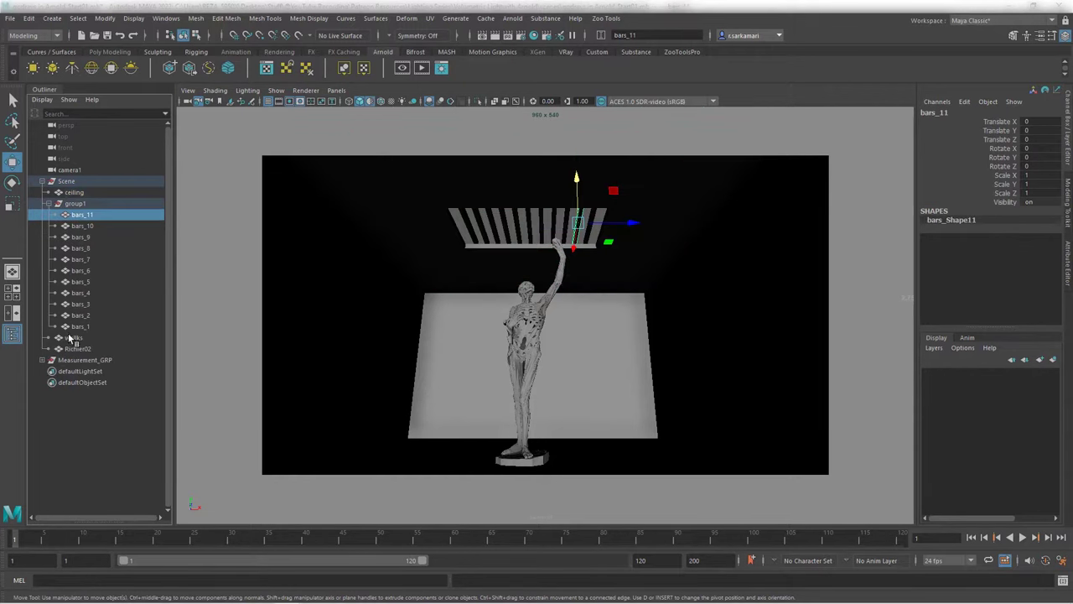
left_click(77, 327, "shift")
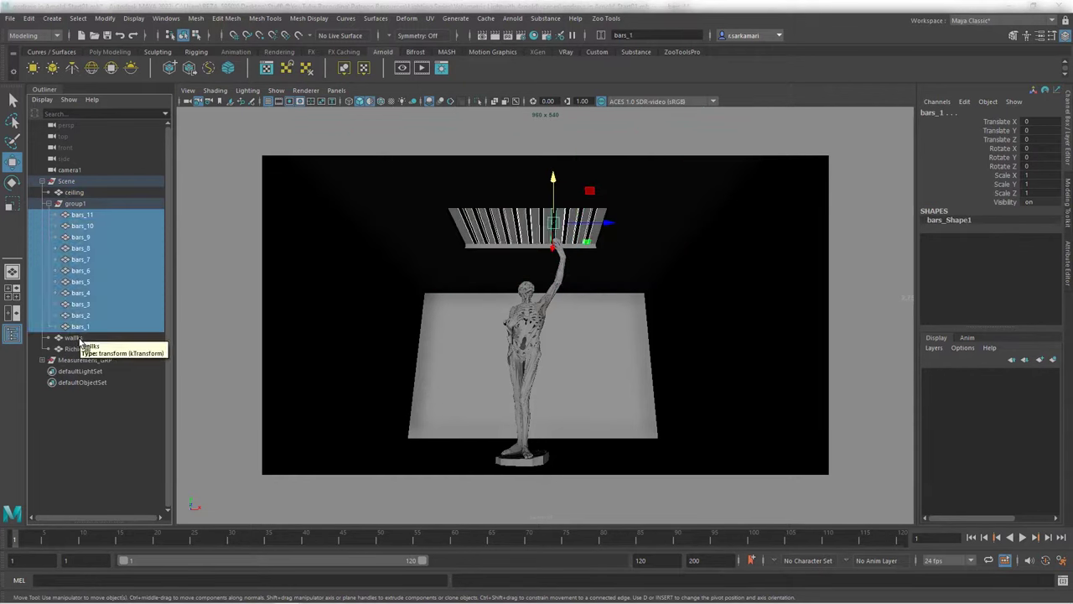
left_click(73, 337)
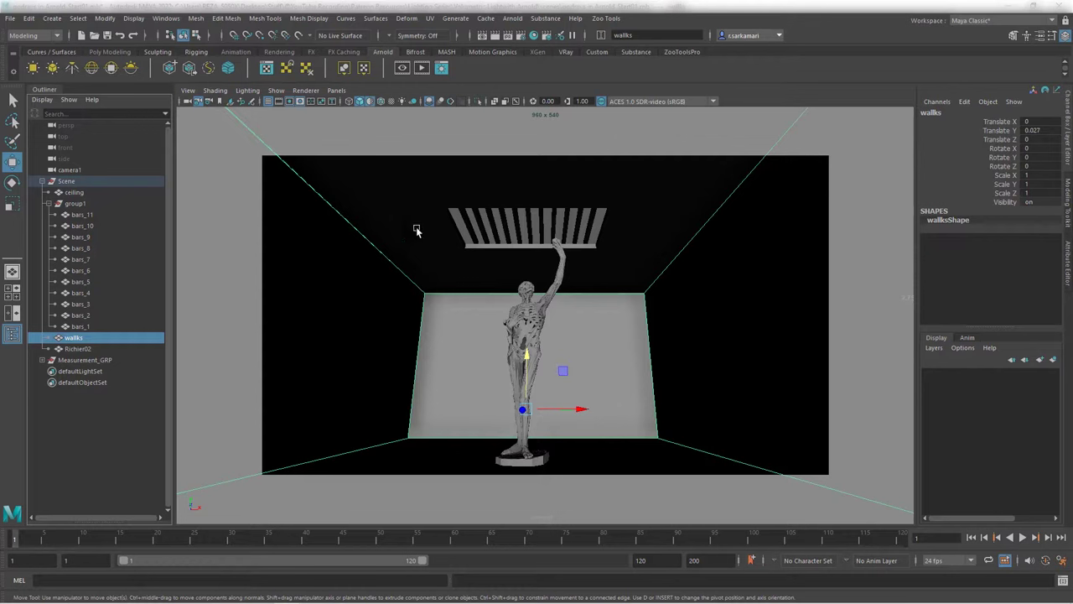
left_click(84, 349)
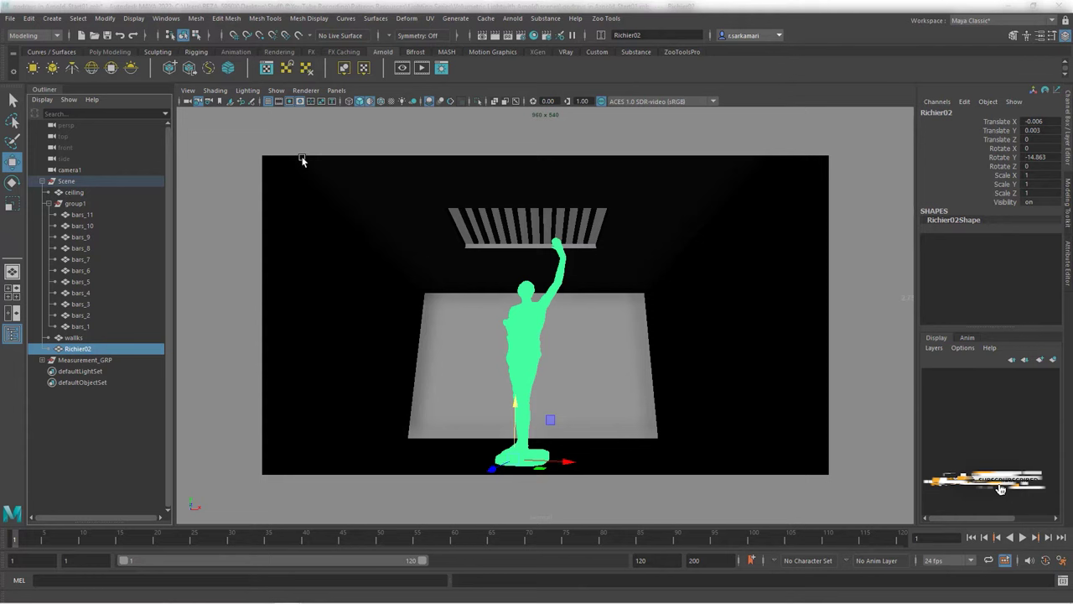
Switch to the Rendering menu set and set Arnold's render device to GPU.
left_click(33, 35)
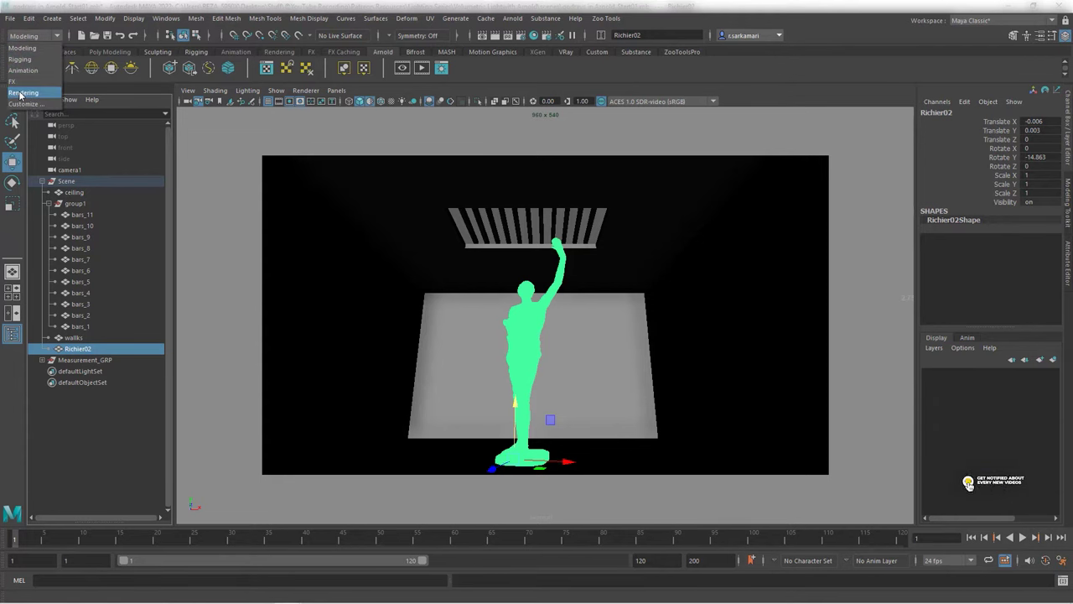
left_click(22, 93)
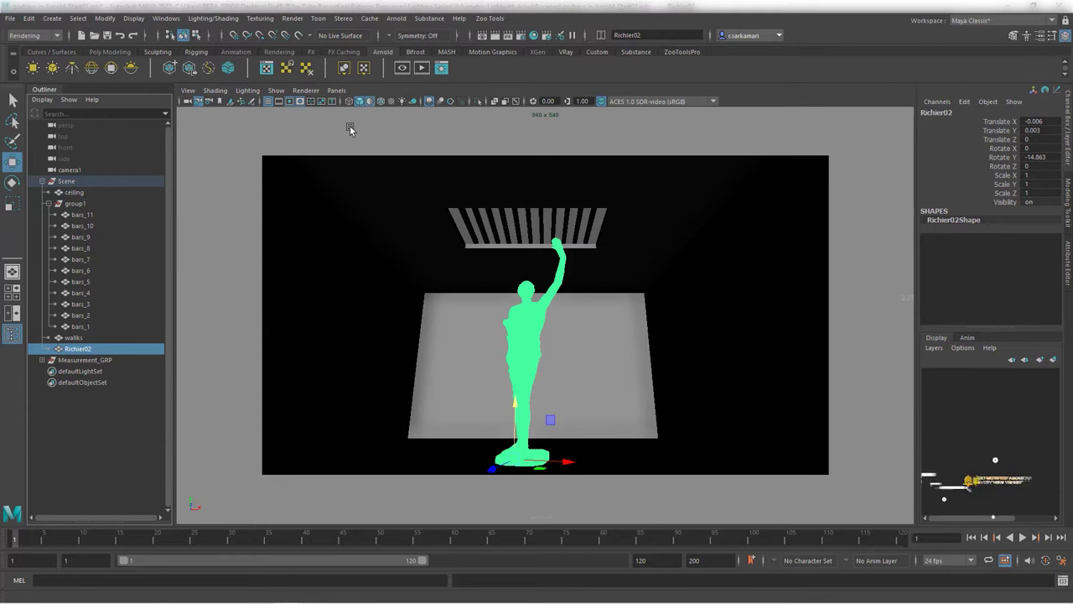
left_click(292, 20)
left_click(301, 47)
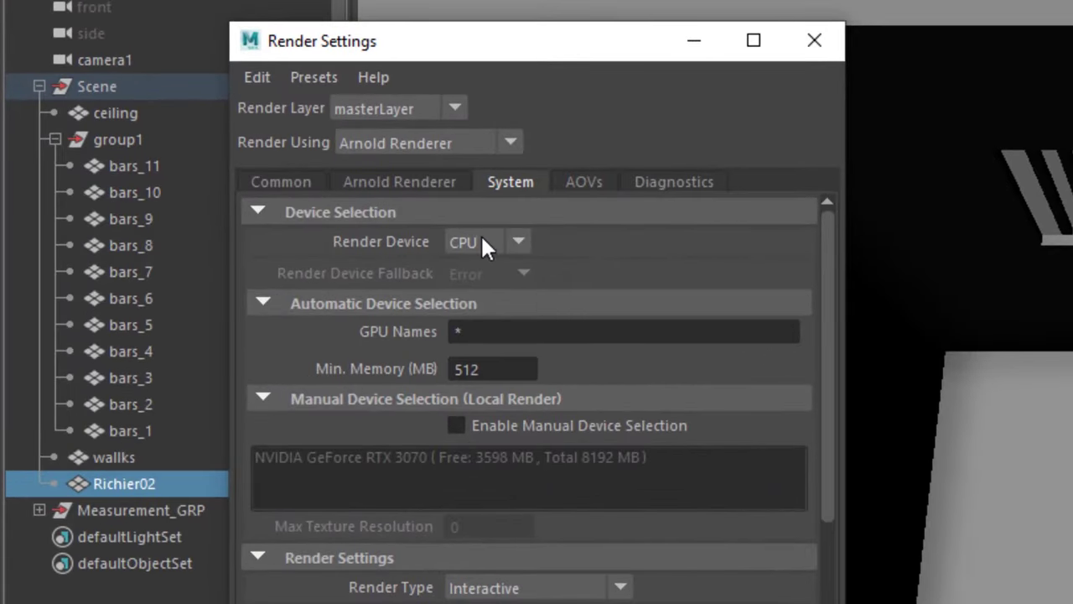
left_click(482, 239)
left_click(477, 295)
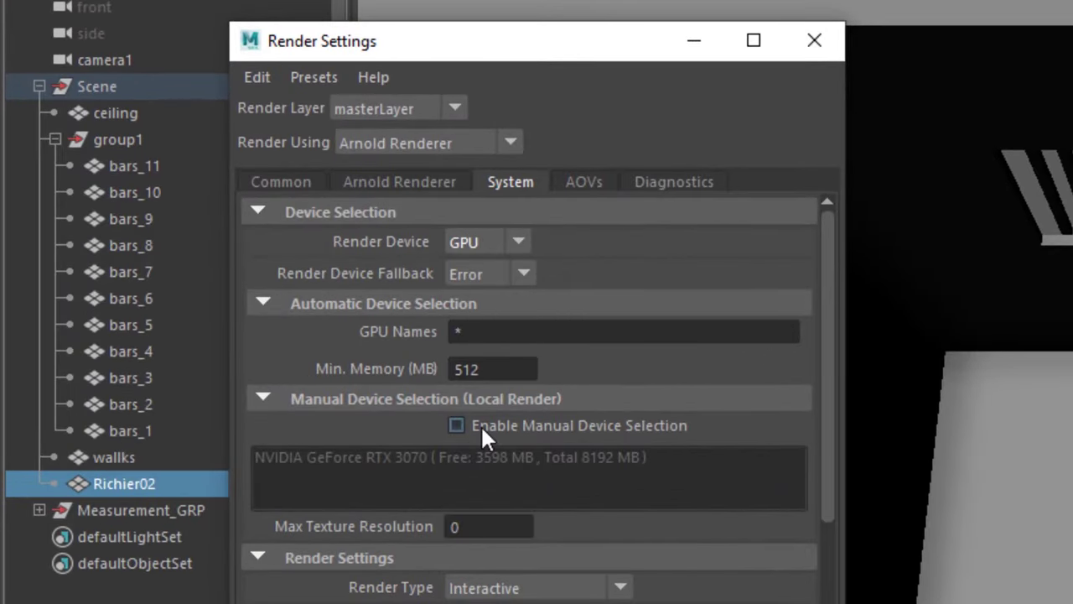
Enable Arnold adaptive sampling with a 0.100 threshold and close Render Settings.
left_click(390, 183)
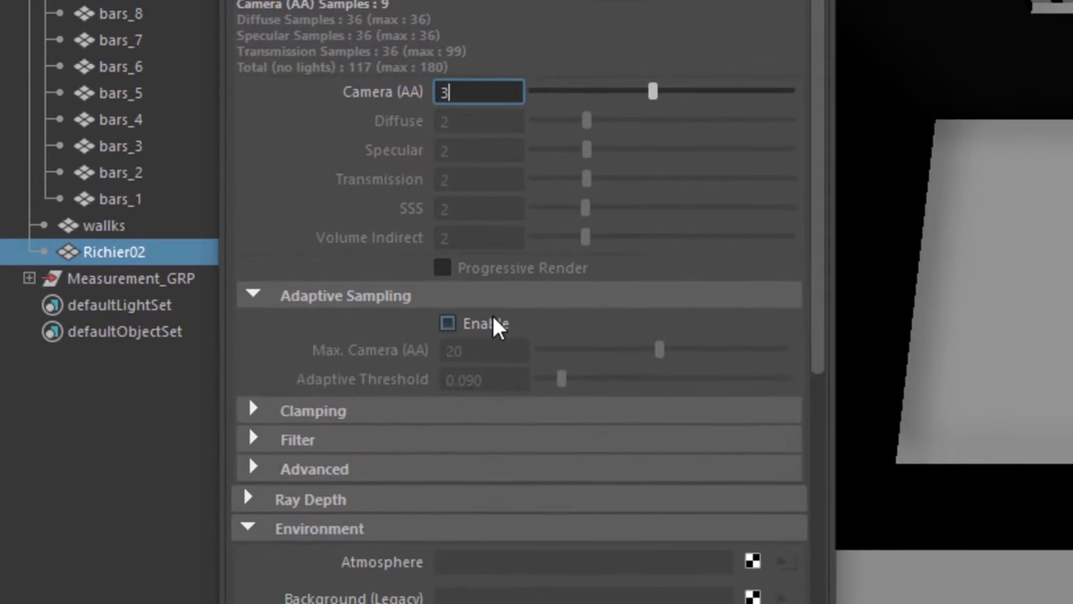
left_click(493, 325)
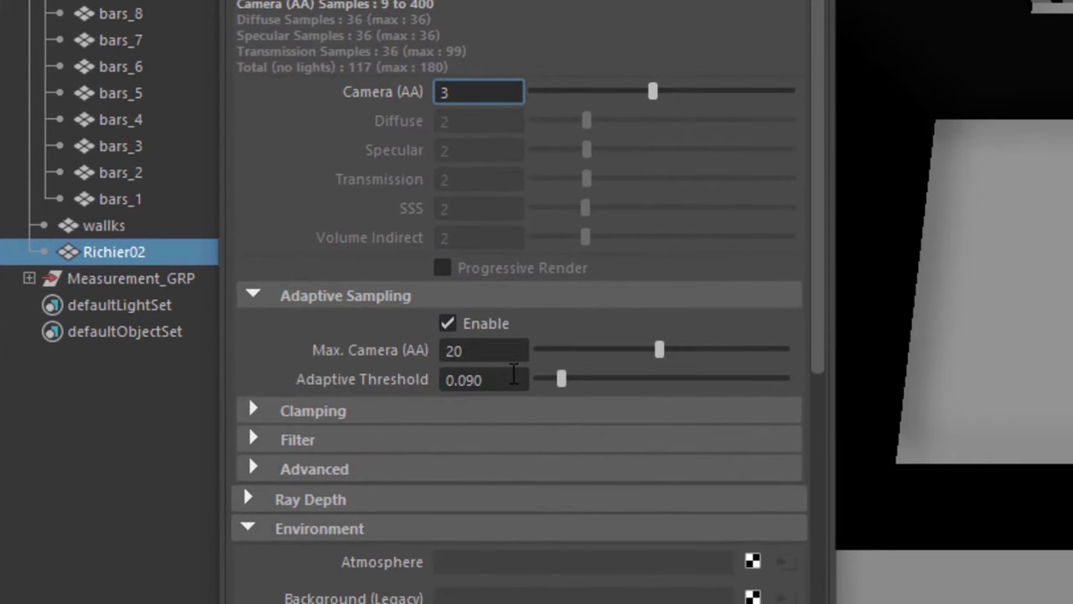
double_click(518, 379)
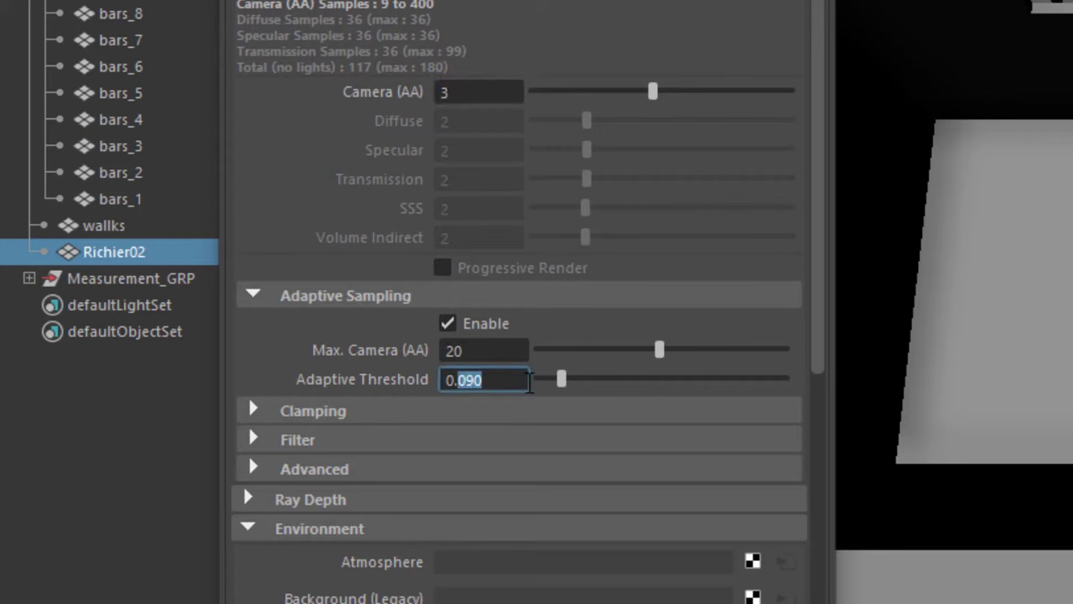
type("100")
key("Return")
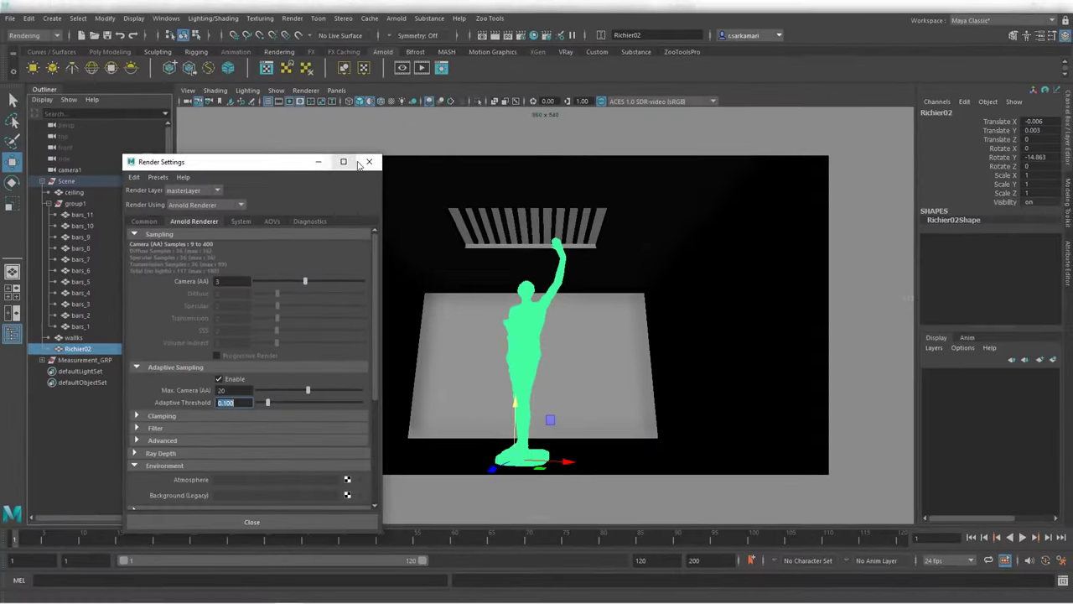
left_click(368, 162)
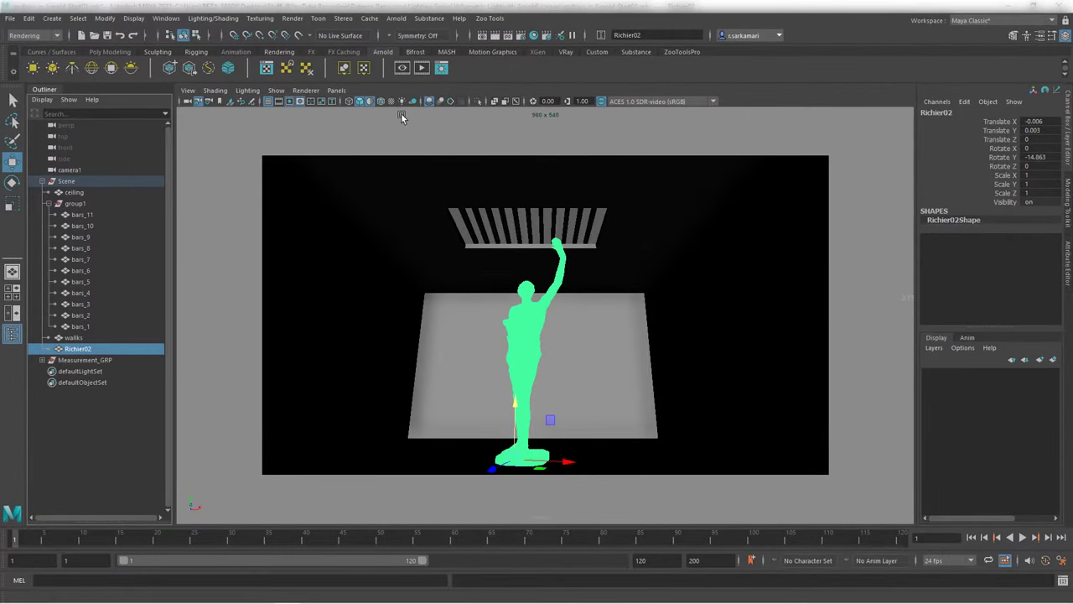
Open the Arnold RenderView and dock it, enlarged, beside the viewport above the Outliner.
left_click(396, 18)
left_click(410, 50)
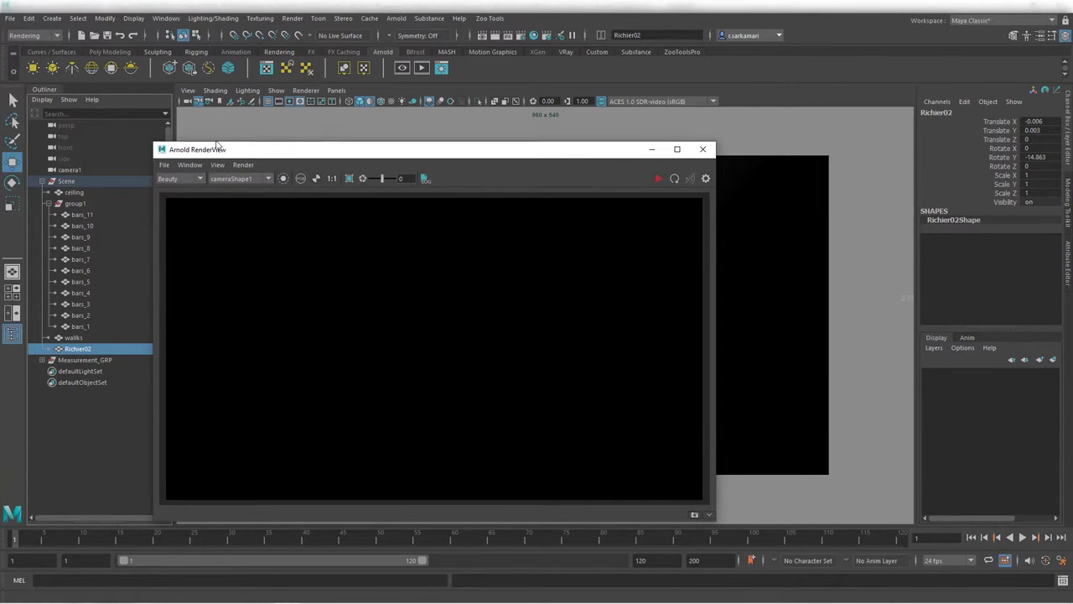
left_click_drag(228, 149, 141, 92)
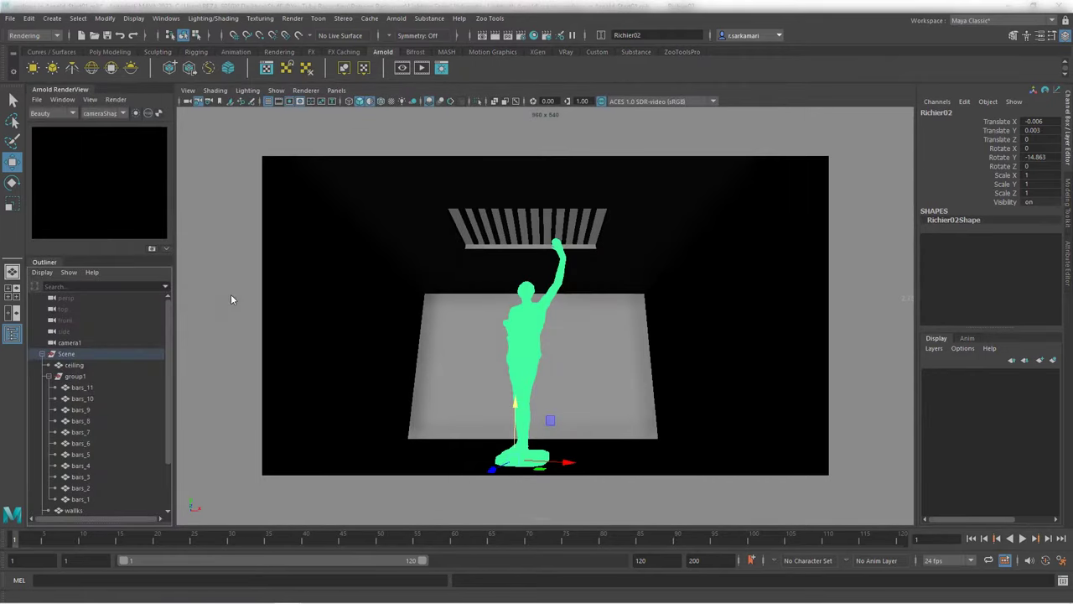
left_click_drag(135, 254, 137, 369)
left_click(179, 376)
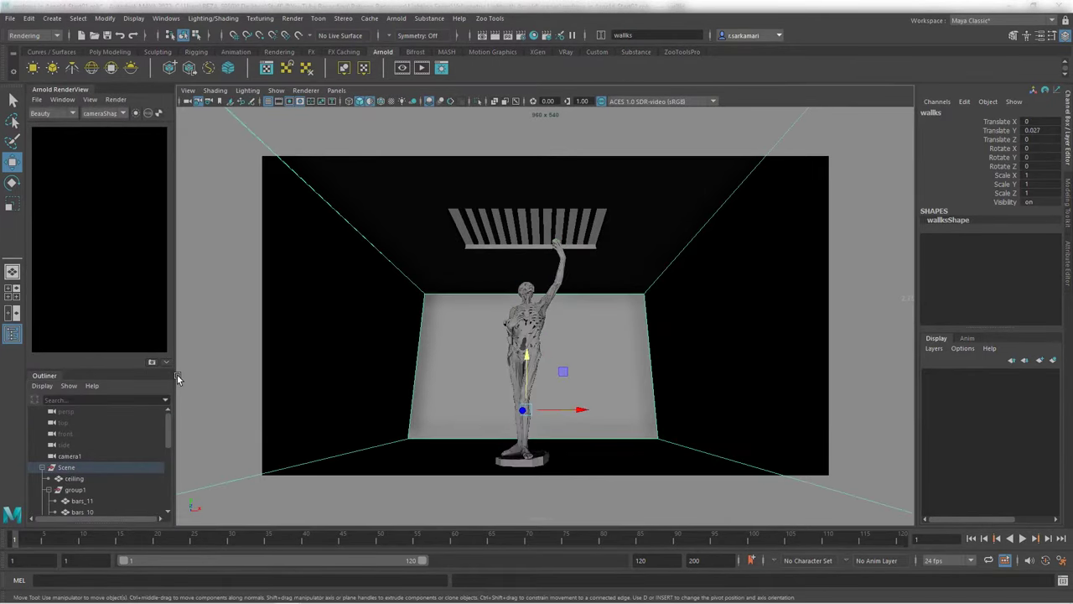
left_click_drag(224, 377, 479, 378)
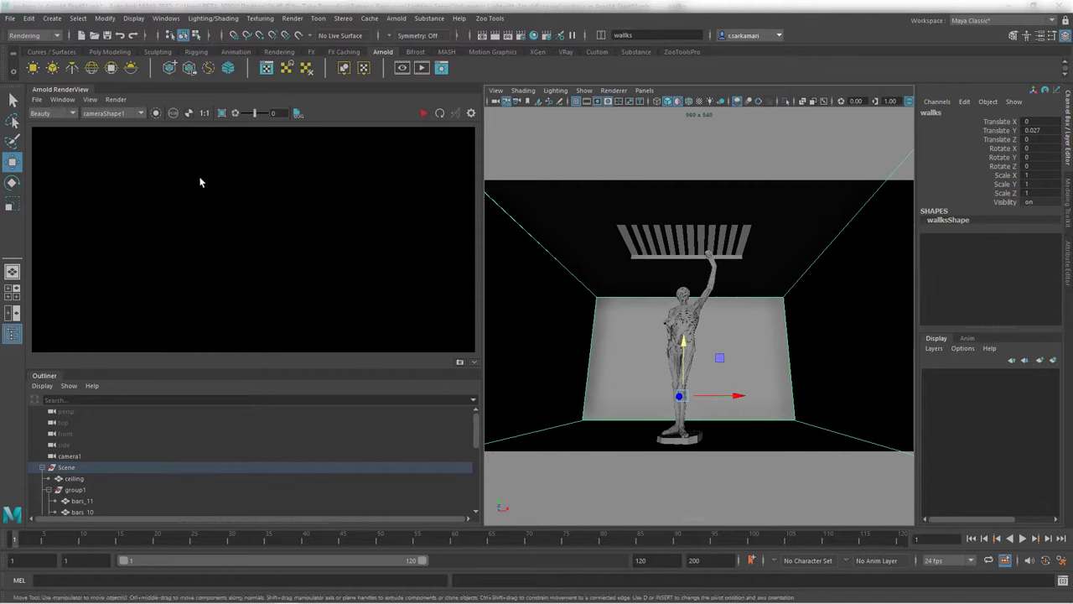
Start a live IPR render, which comes out black with a no-light warning.
scroll(203, 191, "down", 1)
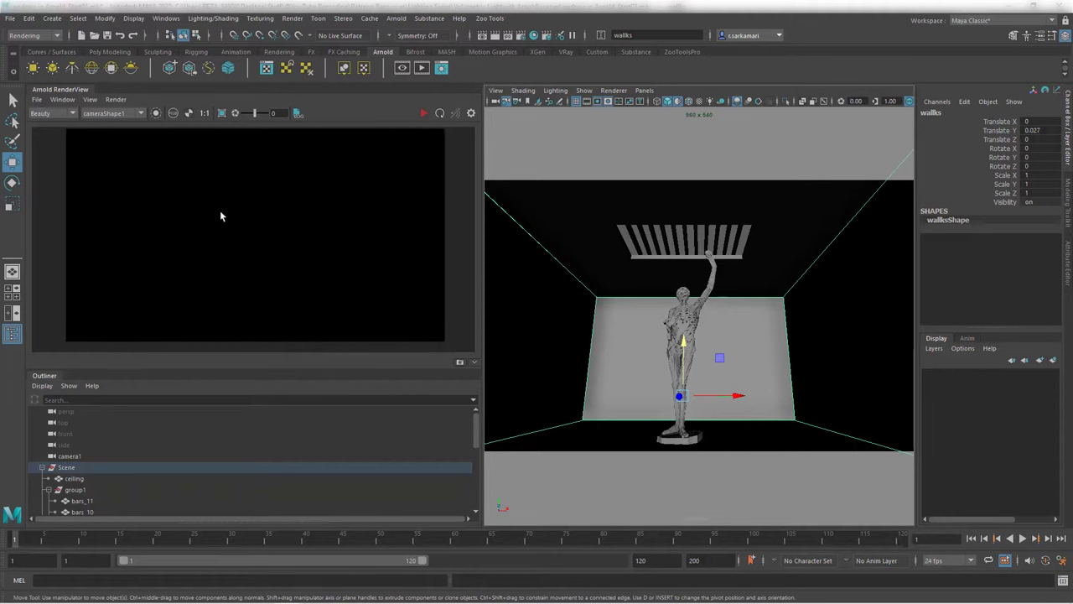
left_click(423, 114)
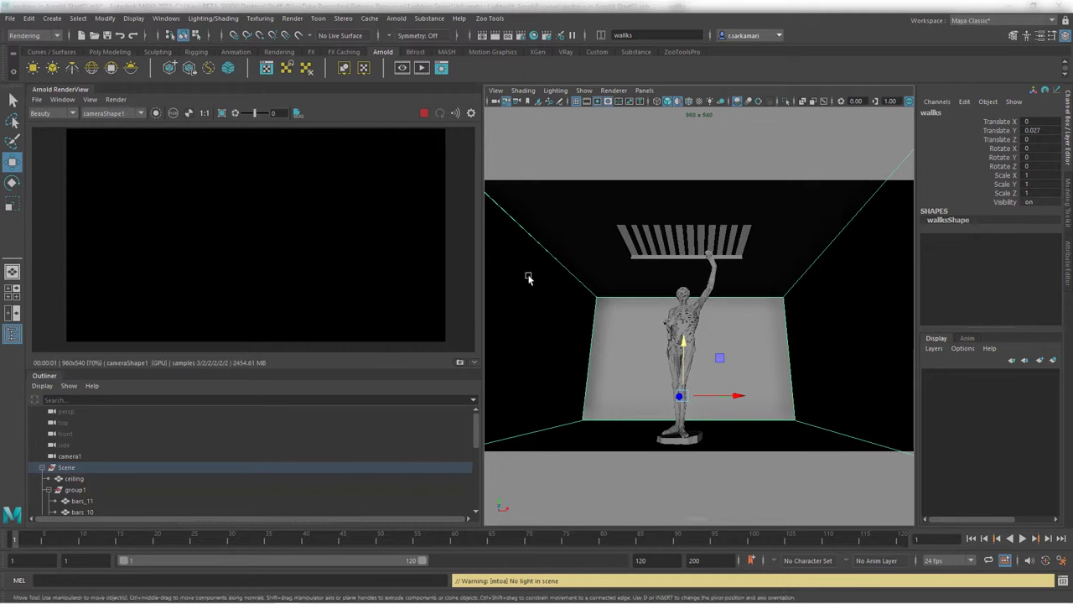
left_click(644, 91)
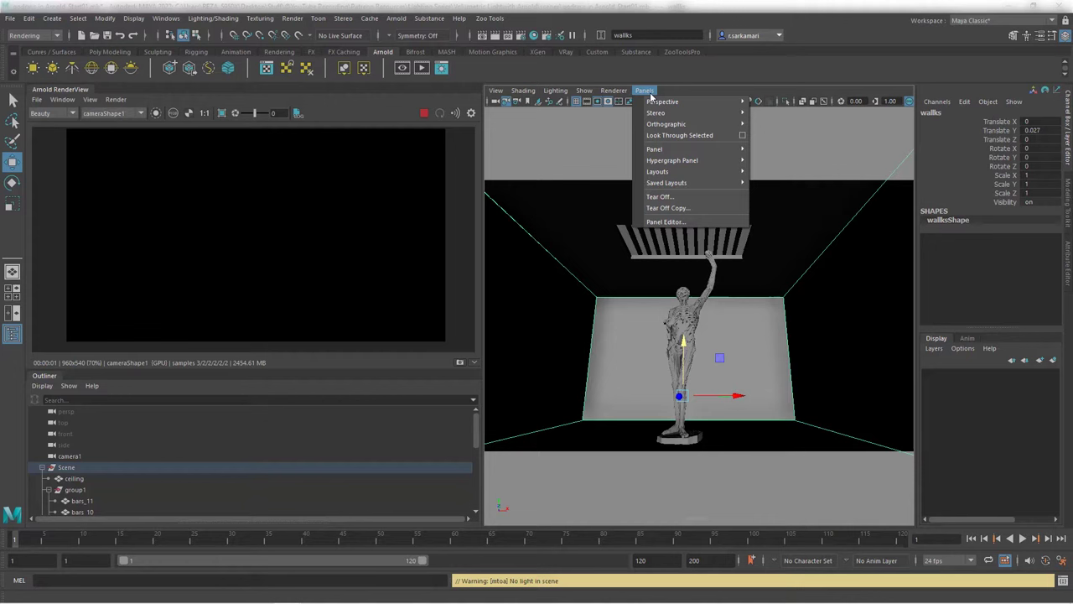
View the scene through the persp camera and select the 2.75 distance dimension beside the walls.
mouse_move(671, 101)
left_click(775, 113)
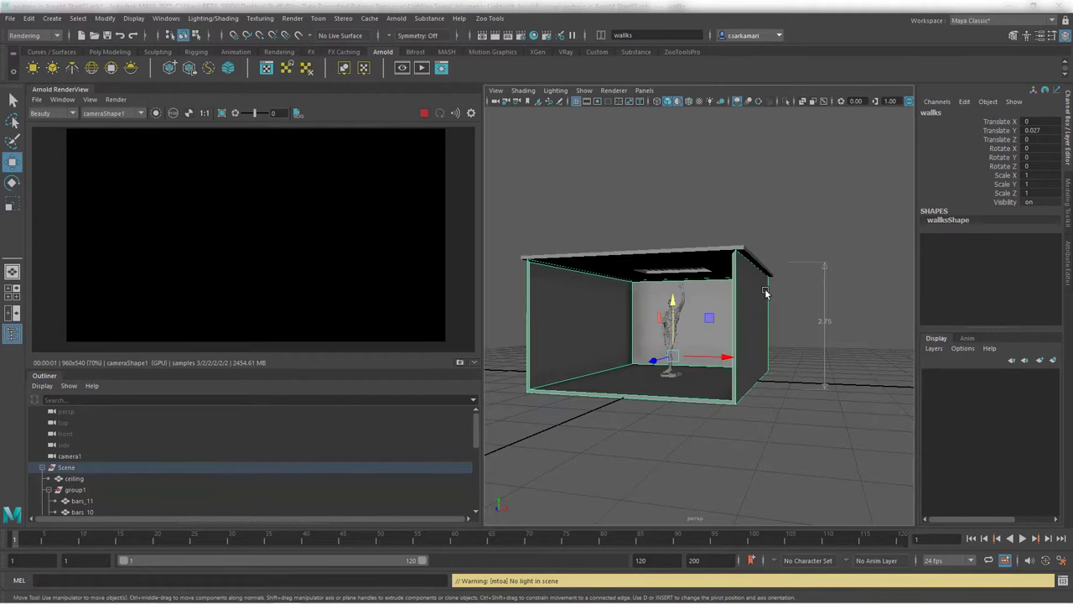
left_click_drag(776, 215, 859, 412)
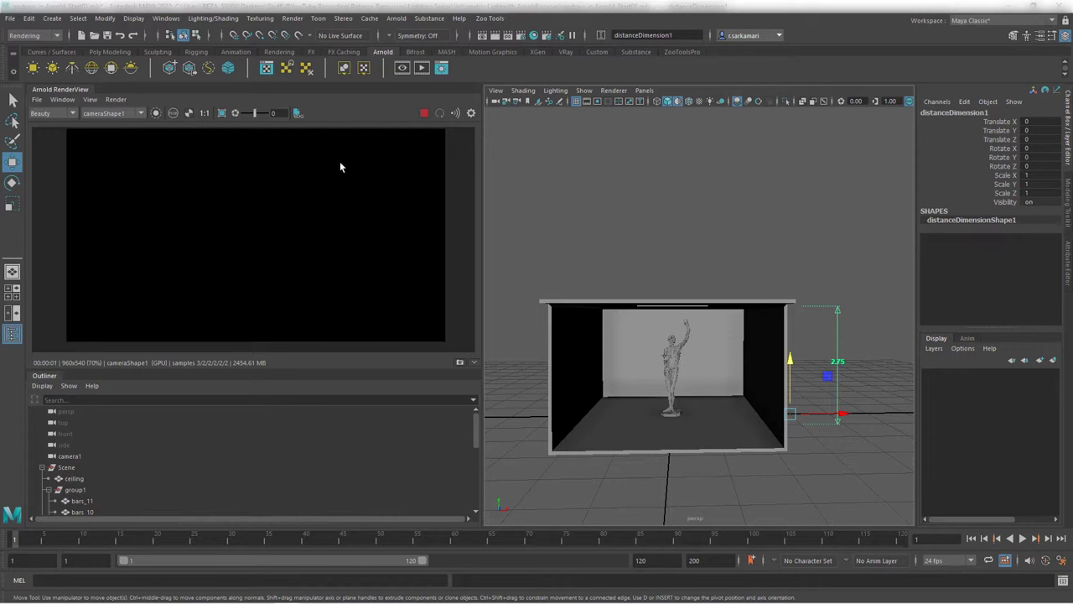
Create a spot light, raise it above the room and scale it uniformly to 170.
left_click(52, 18)
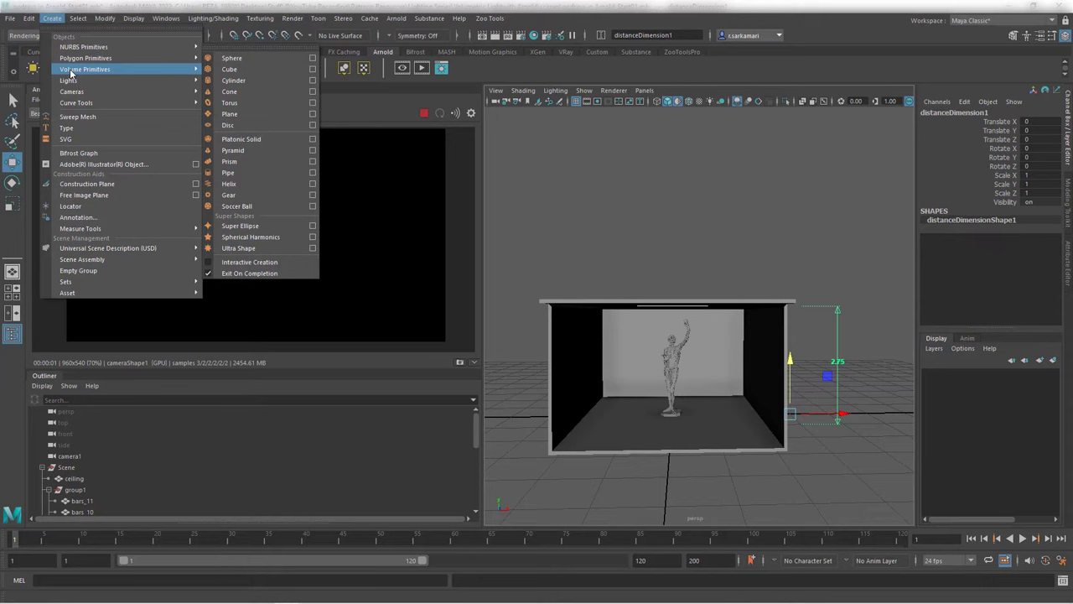
mouse_move(74, 82)
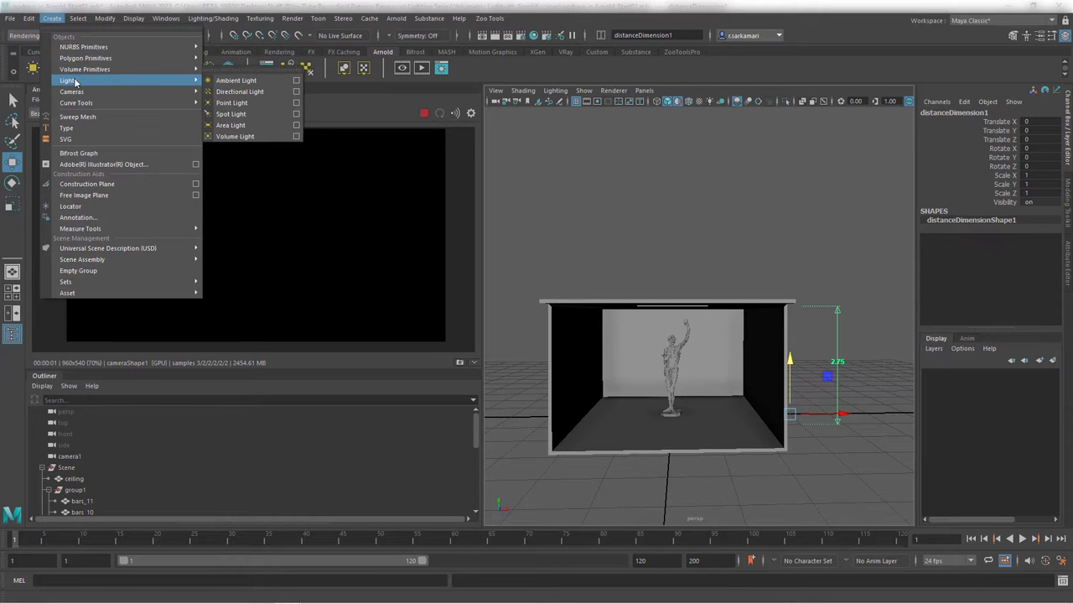
left_click(232, 114)
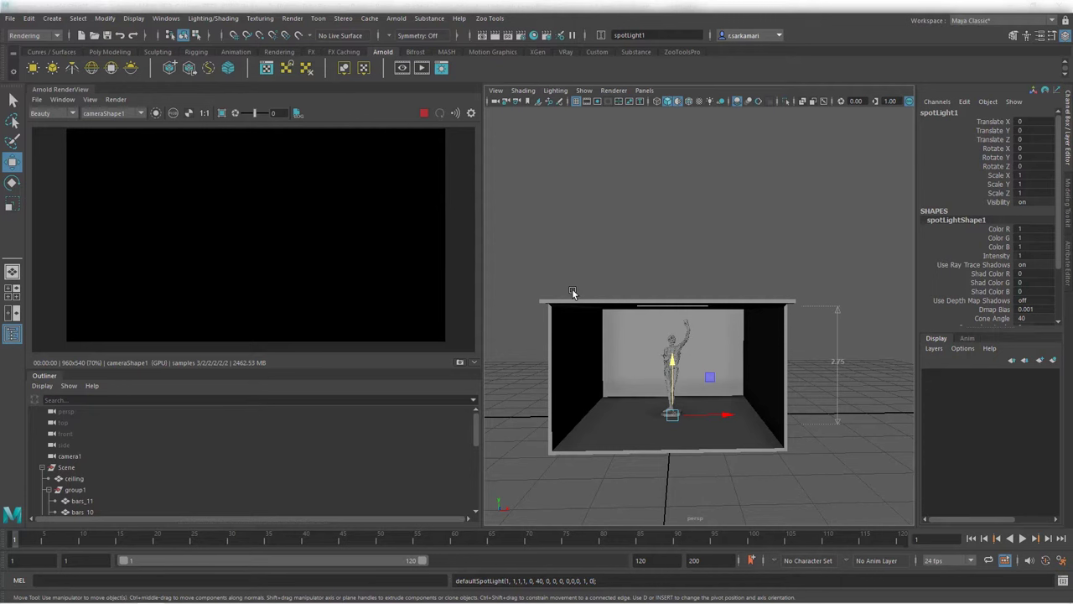
left_click_drag(671, 357, 677, 270)
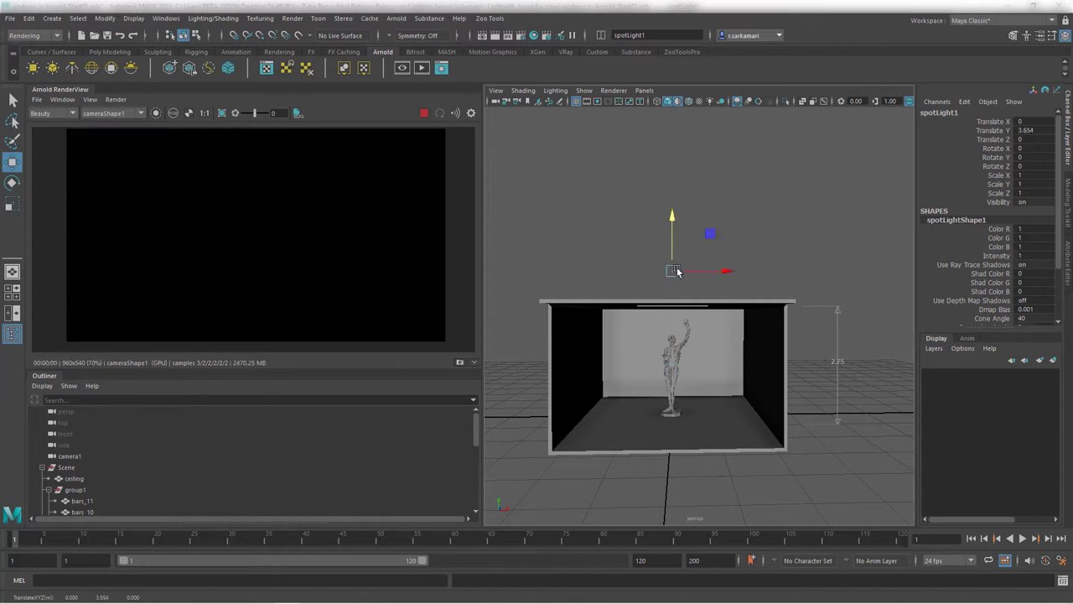
left_click(1026, 177)
left_click_drag(1026, 176, 1026, 193)
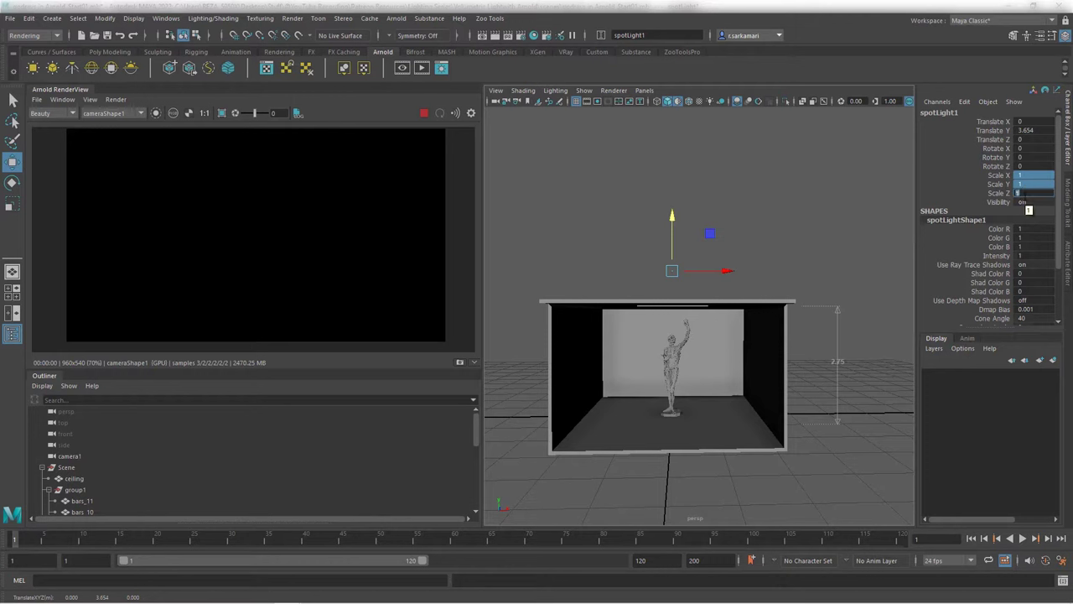
type("120")
key("Return")
type("170")
key("Return")
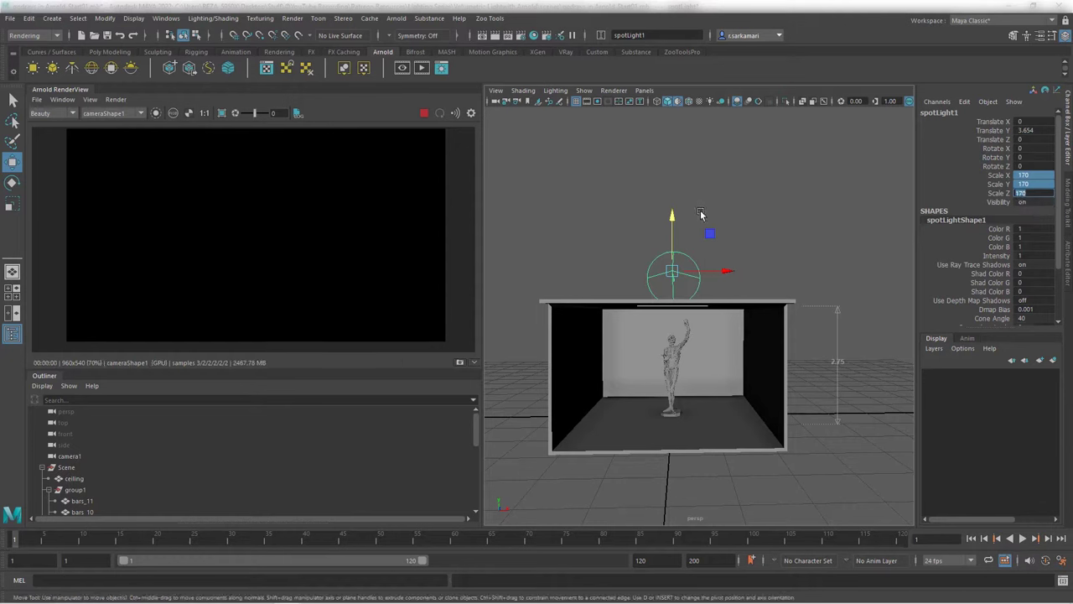
left_click_drag(676, 220, 671, 177)
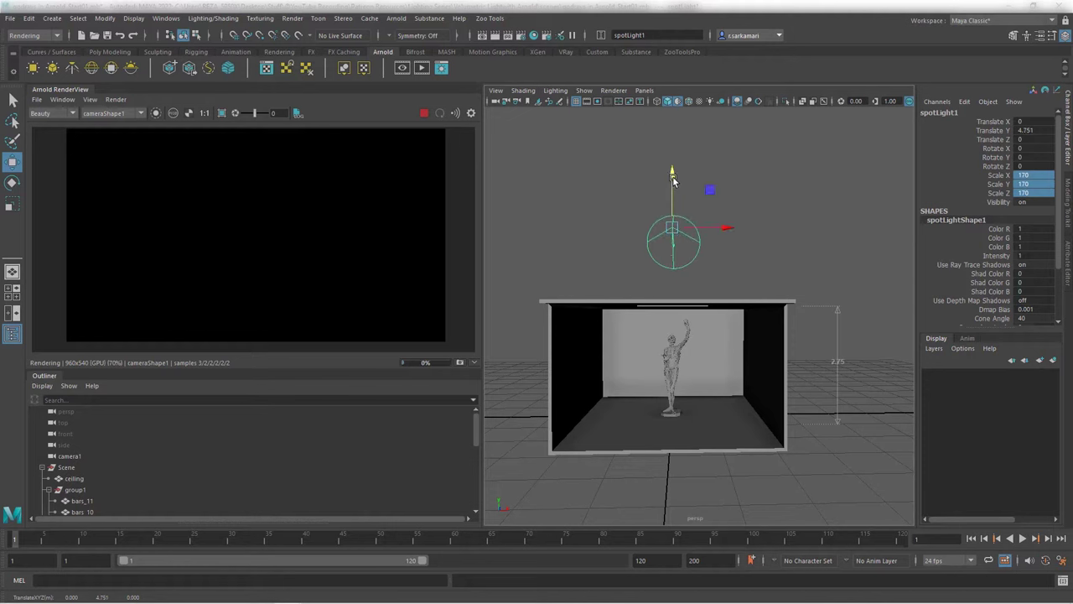
Set the spotlight's Translate Y to 6 and Rotate X to -90, then show its Attribute Editor.
double_click(1030, 130)
type("0")
key("Return")
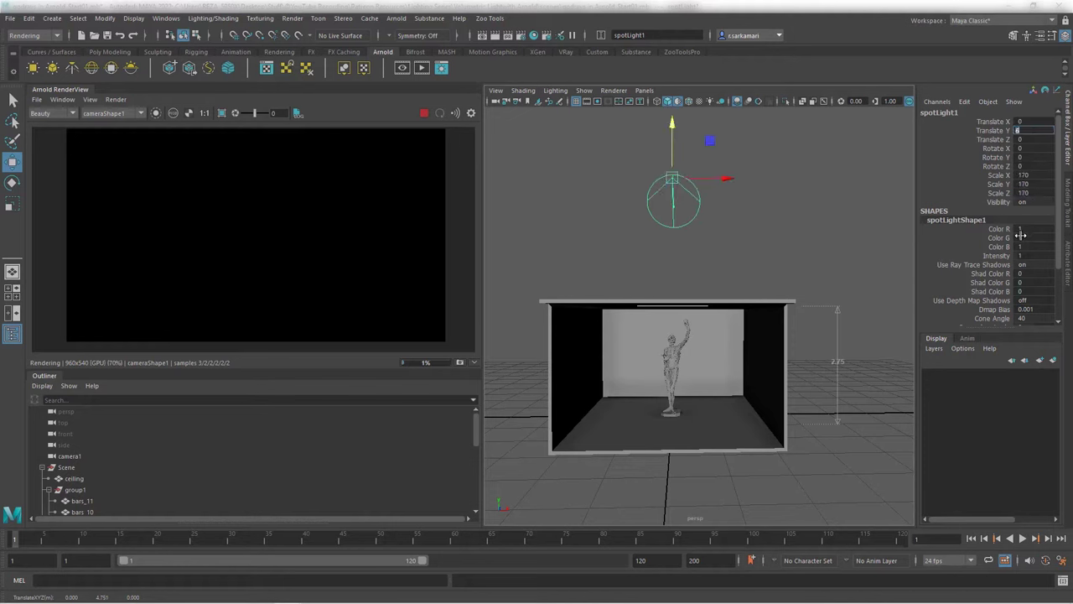
double_click(1035, 147)
type("-90")
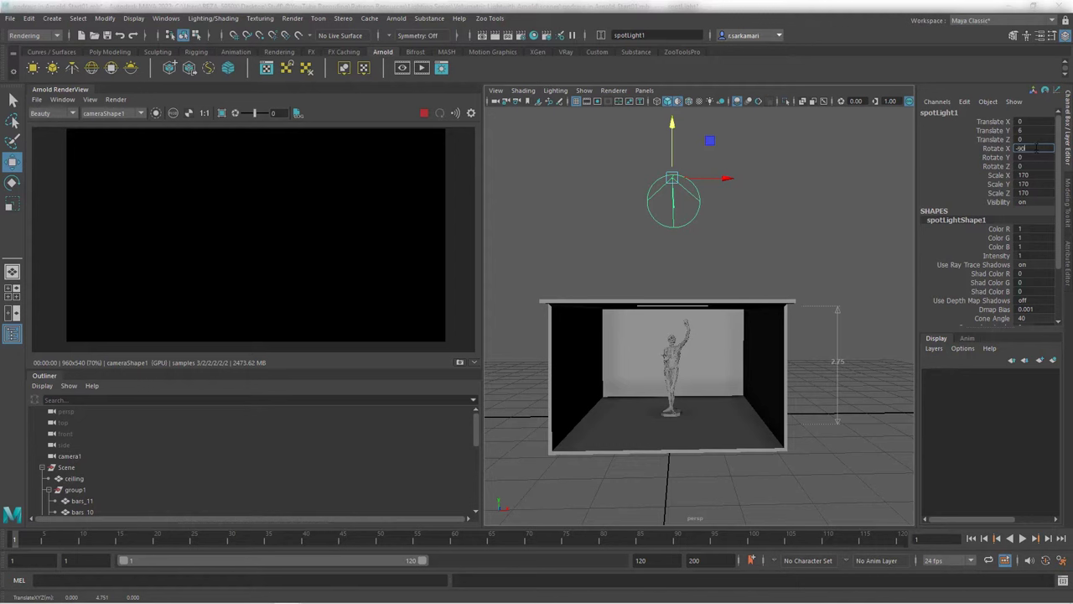
key("Return")
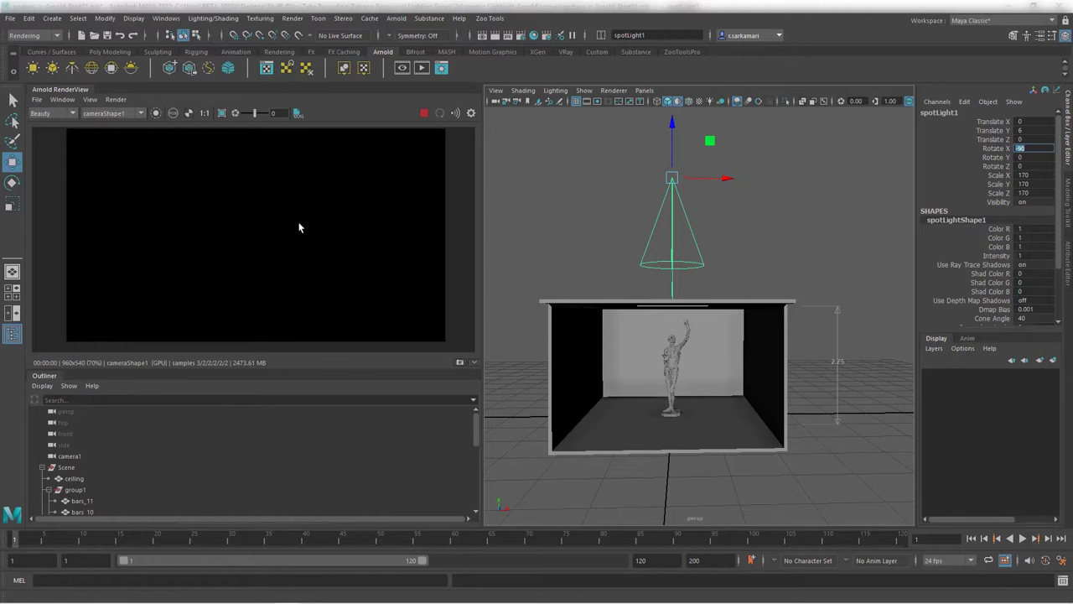
left_click(1068, 268)
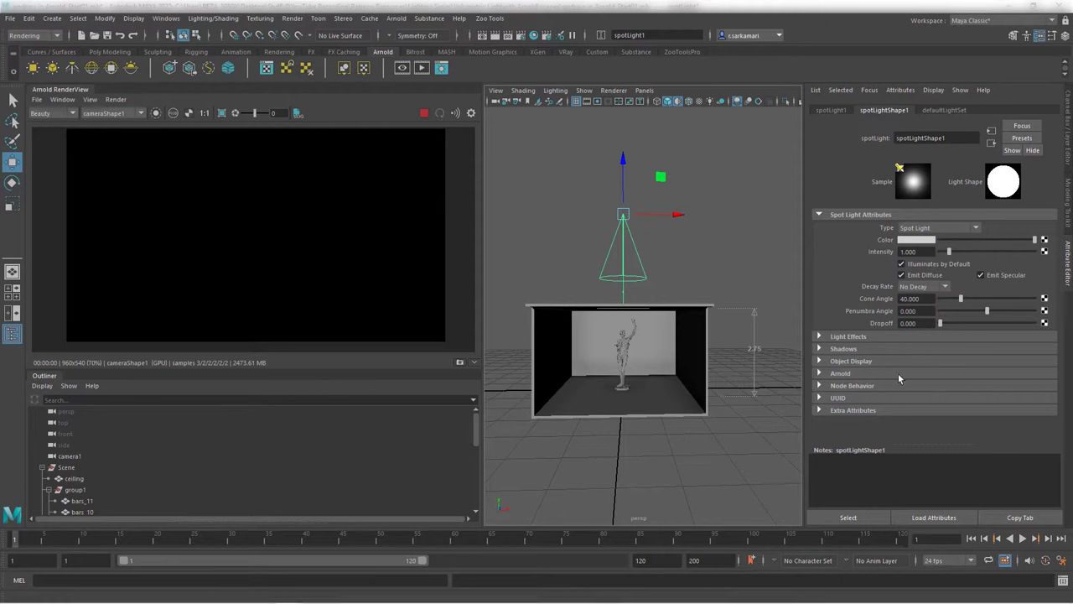
Expand the spotlight's Arnold section and raise its Exposure to 10, then 15, then 18.
left_click(837, 374)
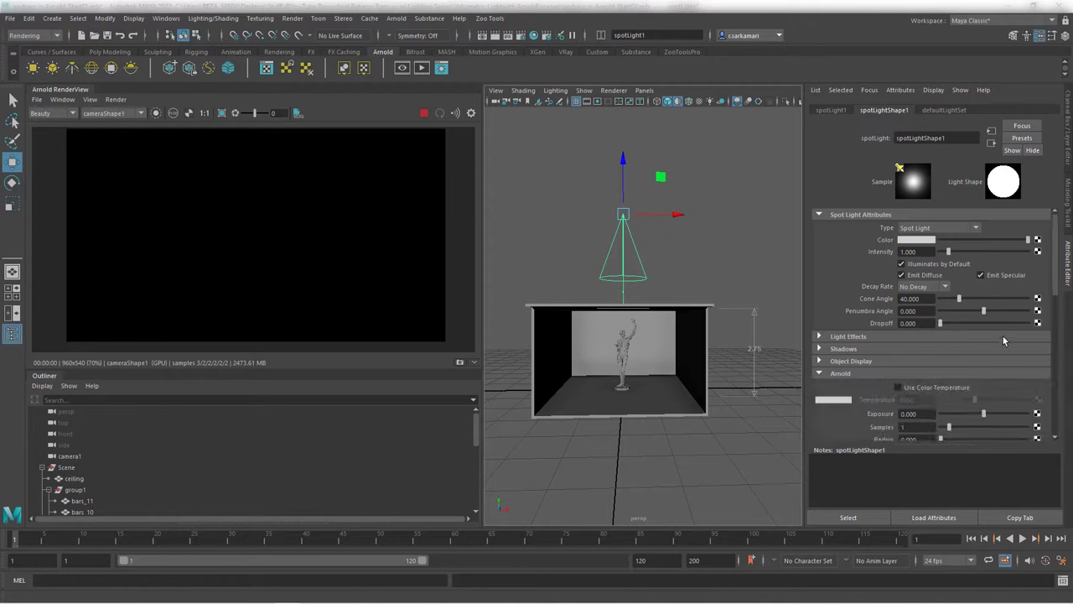
left_click_drag(1058, 285, 1052, 334)
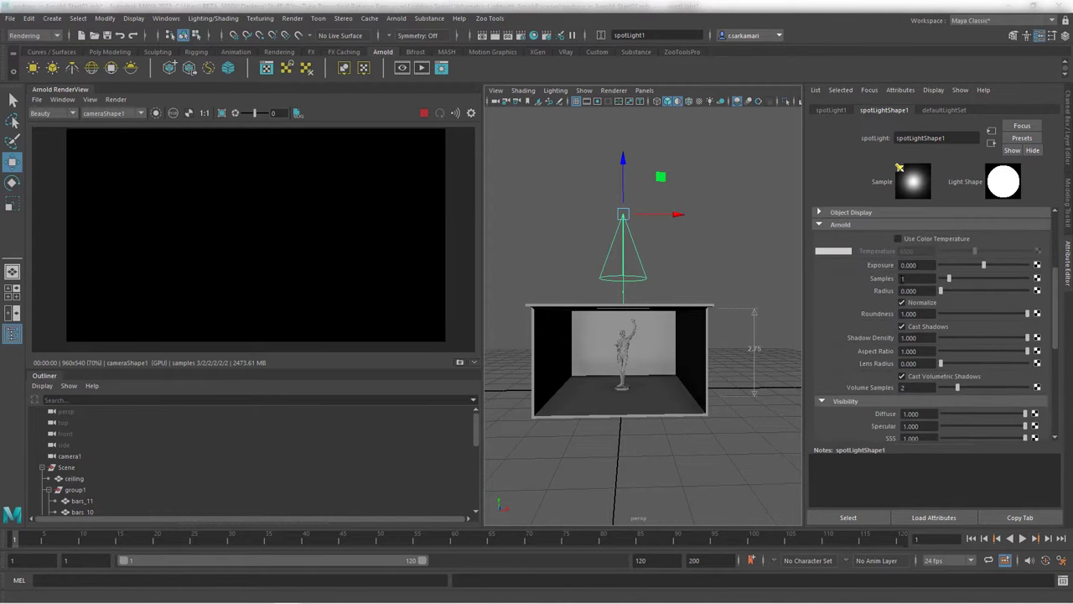
double_click(926, 265)
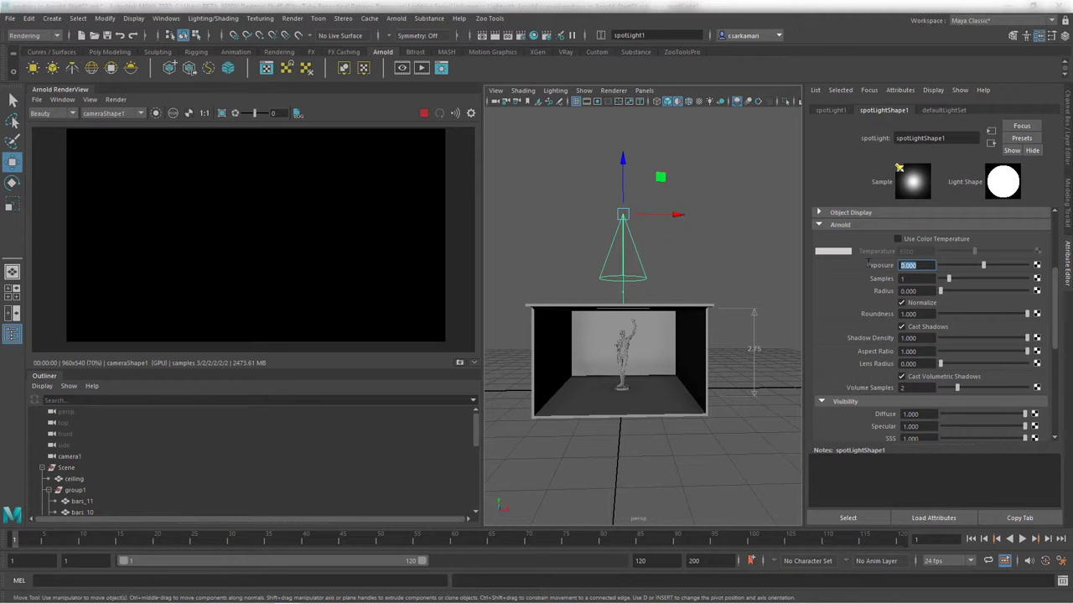
type("10")
key("Return")
type("15")
key("Return")
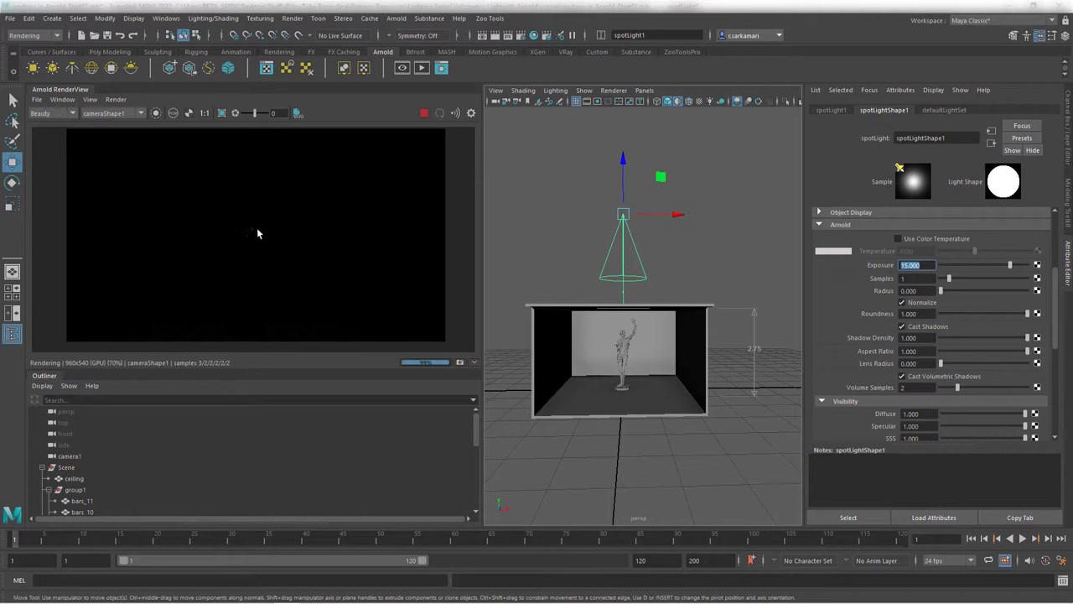
type("18")
key("Return")
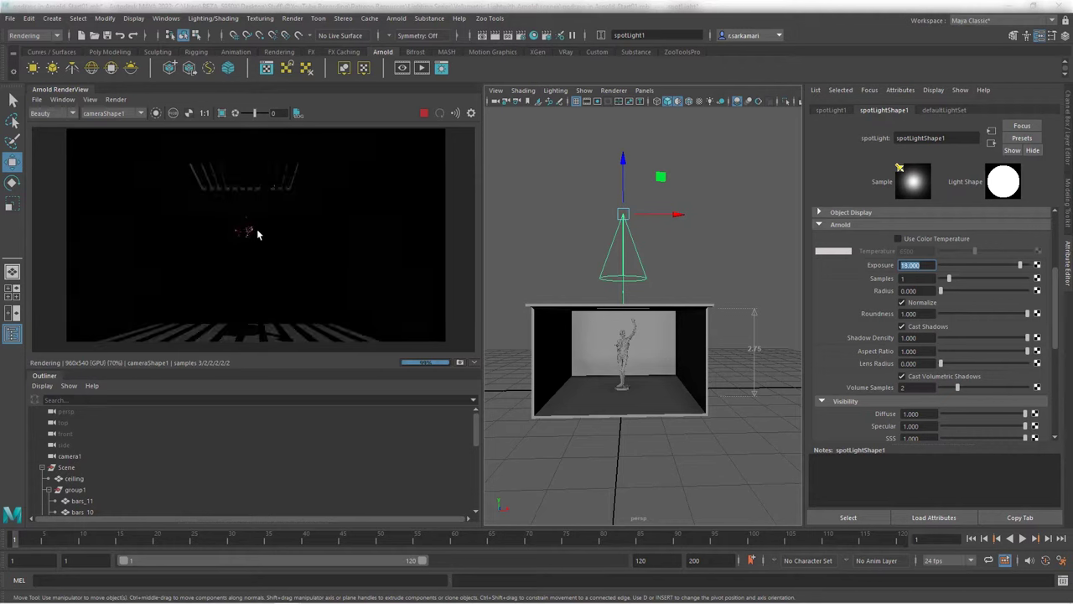
Push the spotlight Exposure further to 19, 20 and finally 21.
type("19")
key("Return")
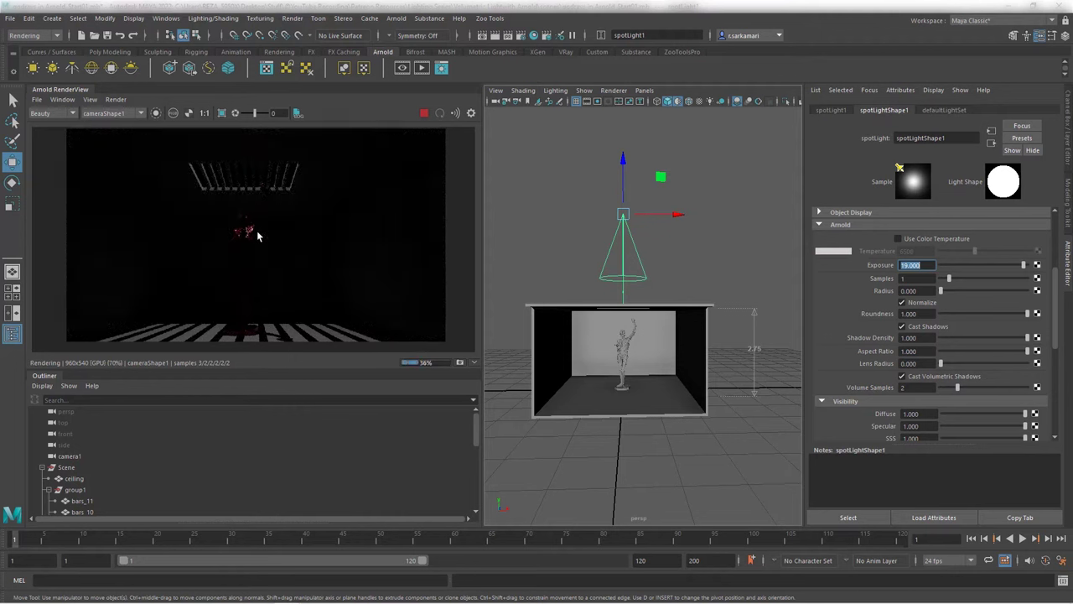
type("20")
key("Return")
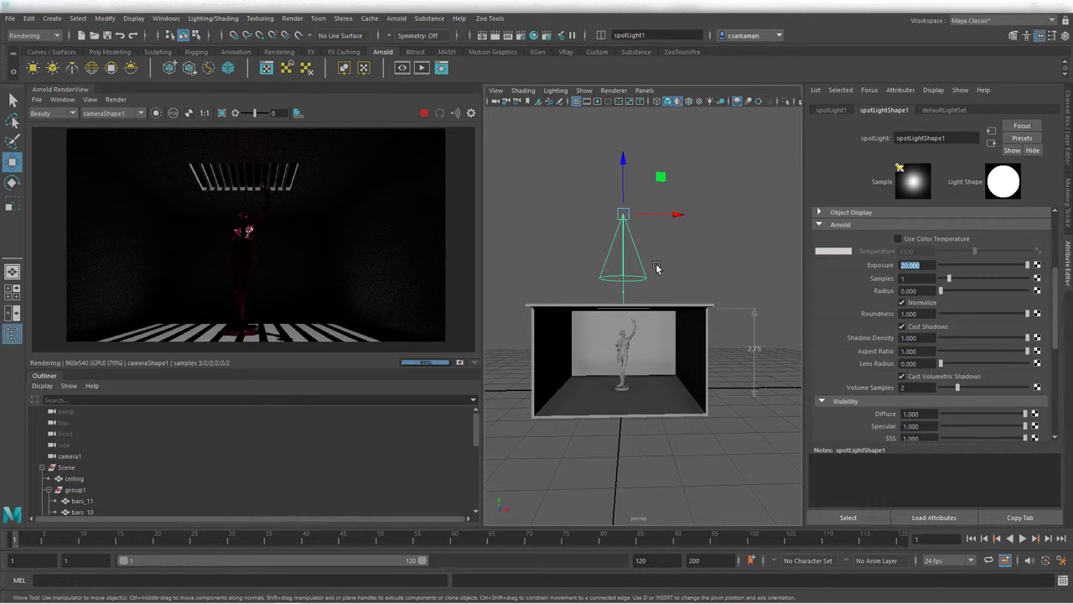
left_click(907, 264)
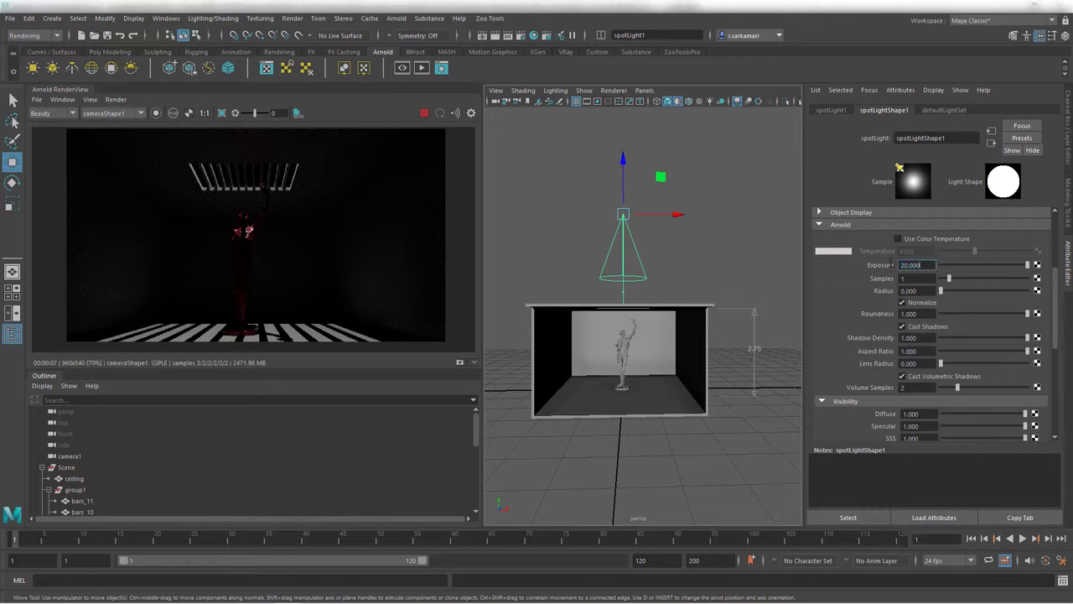
key("ctrl+a")
type("21")
key("Return")
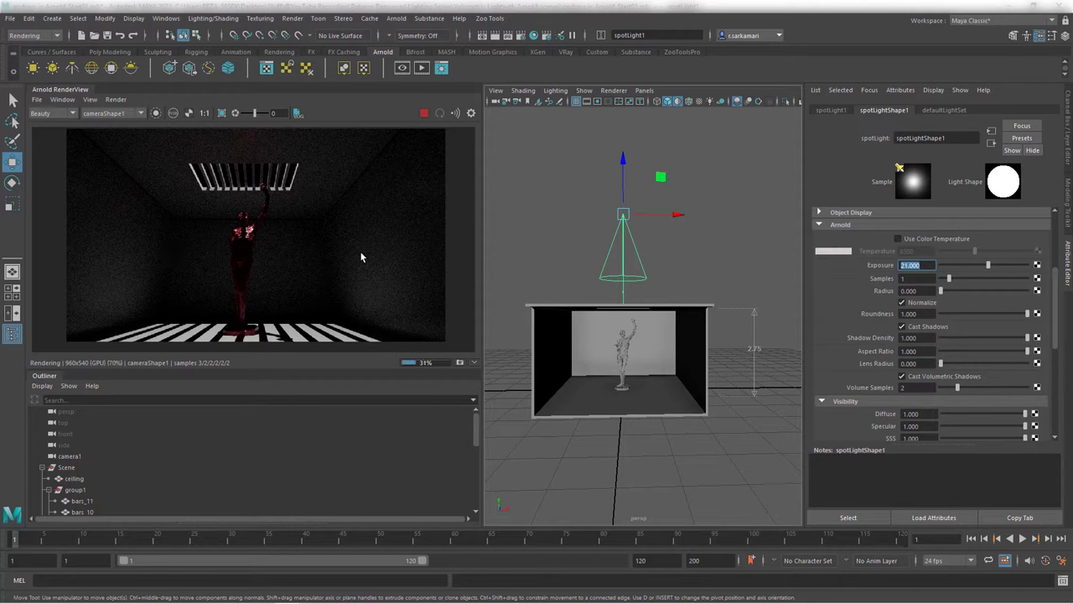
left_click(555, 344)
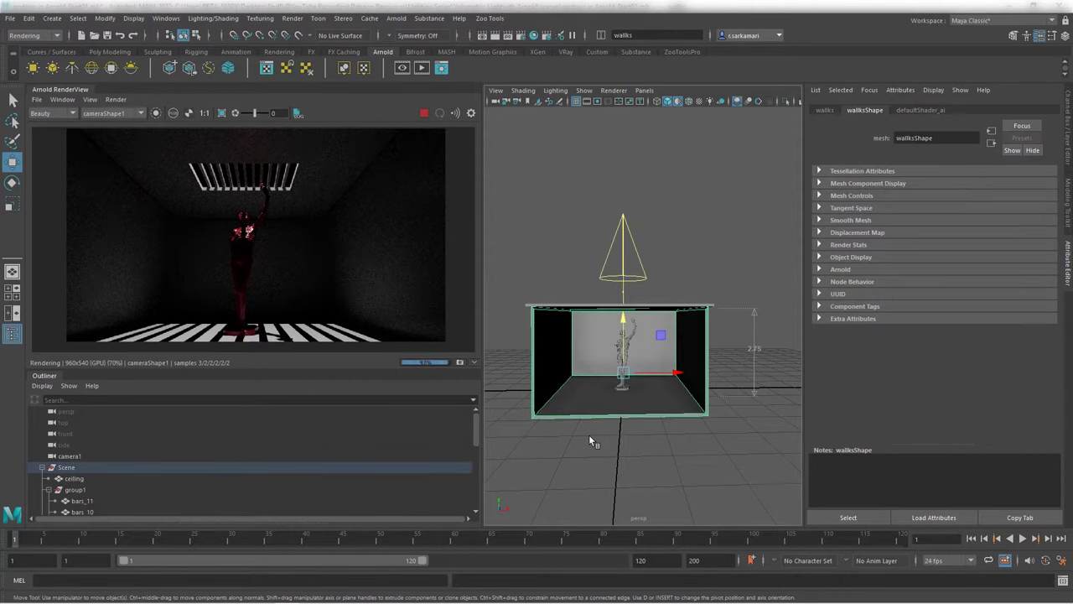
left_click(913, 110)
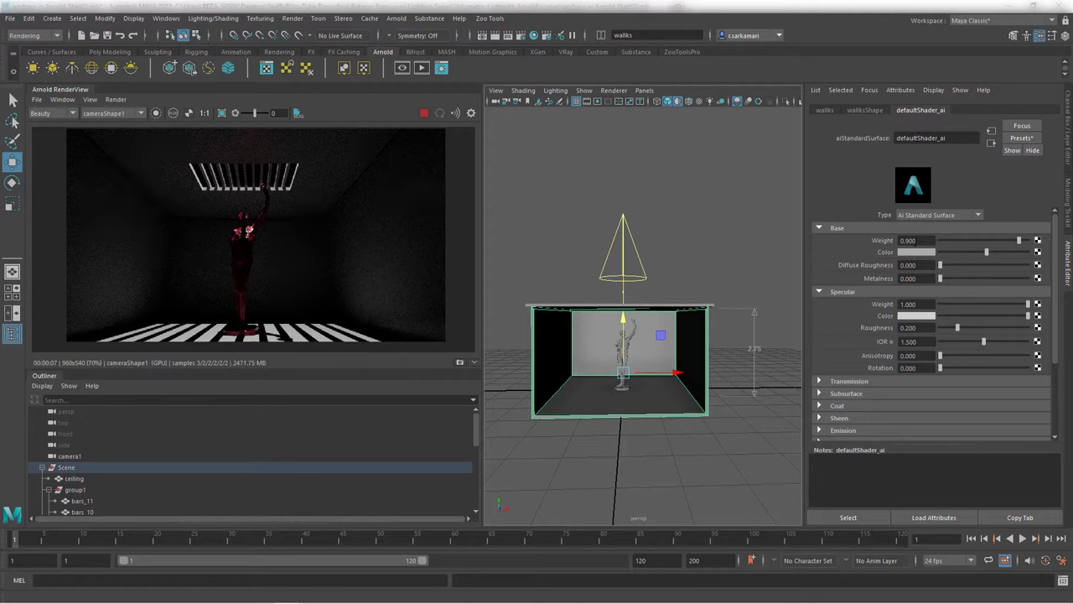
double_click(914, 241)
left_click_drag(1020, 242, 1033, 242)
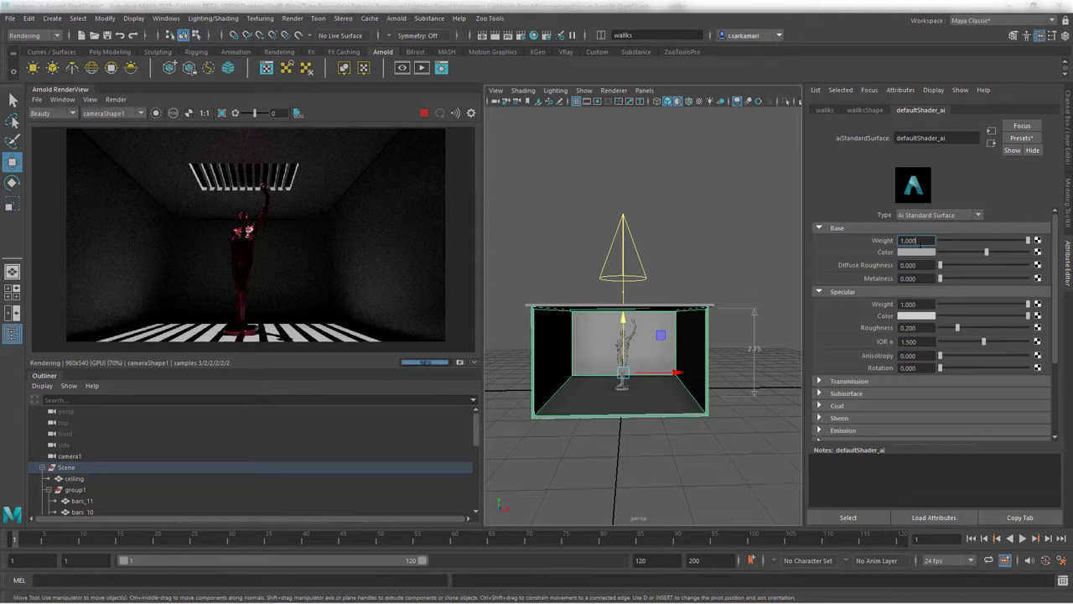
type("0.9")
key("Return")
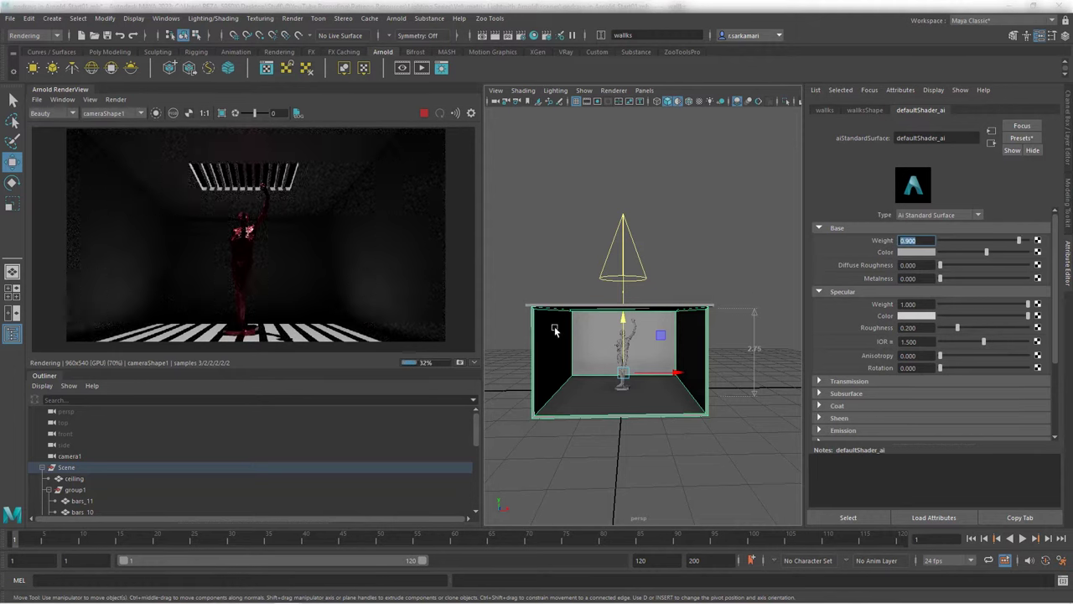
left_click(633, 338)
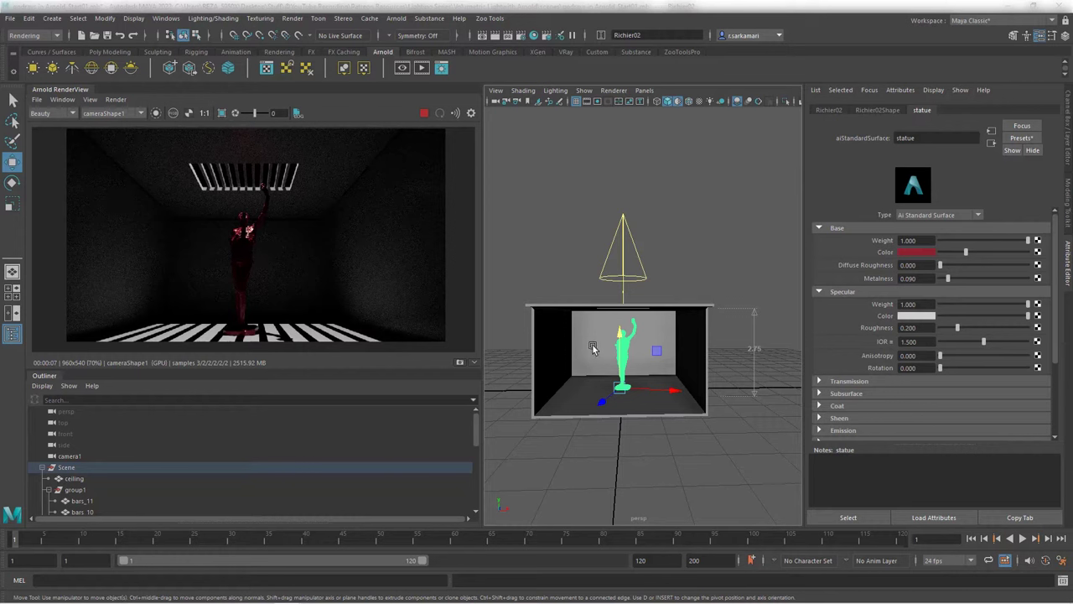
left_click_drag(584, 296, 694, 301)
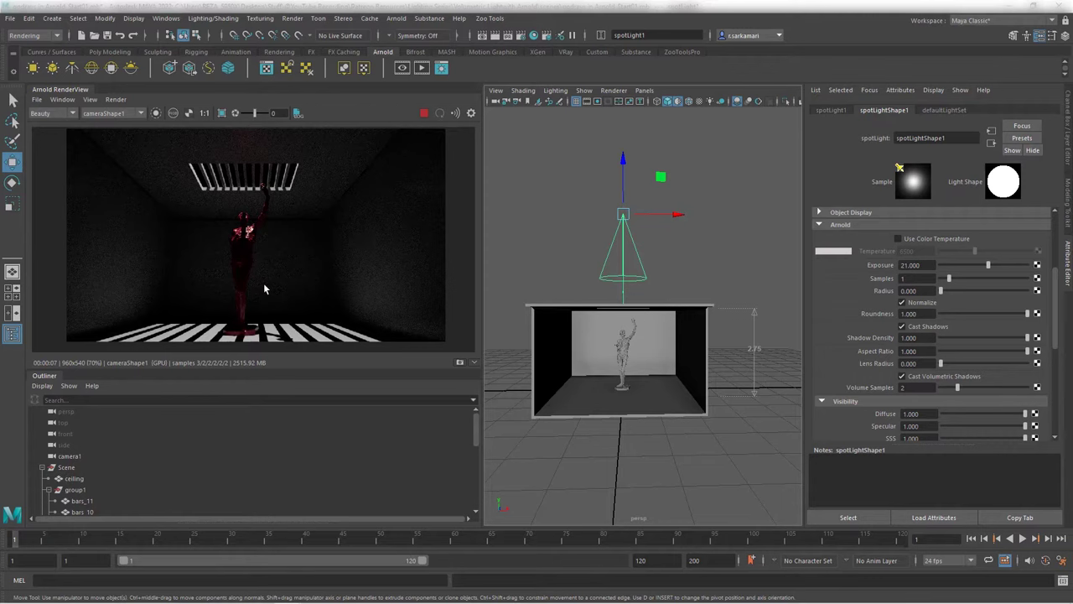
Add an imagerDenoiserOptix imager in the RenderView's Display Settings Post tab.
scroll(255, 280, "up", 5)
scroll(255, 291, "down", 5)
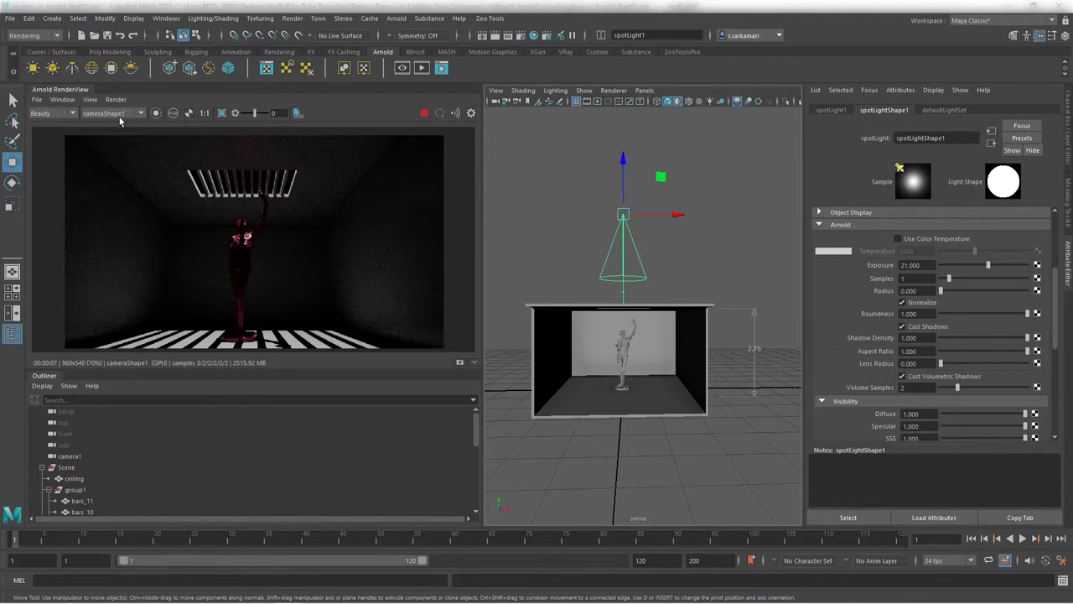
left_click(67, 100)
left_click(99, 134)
left_click(356, 132)
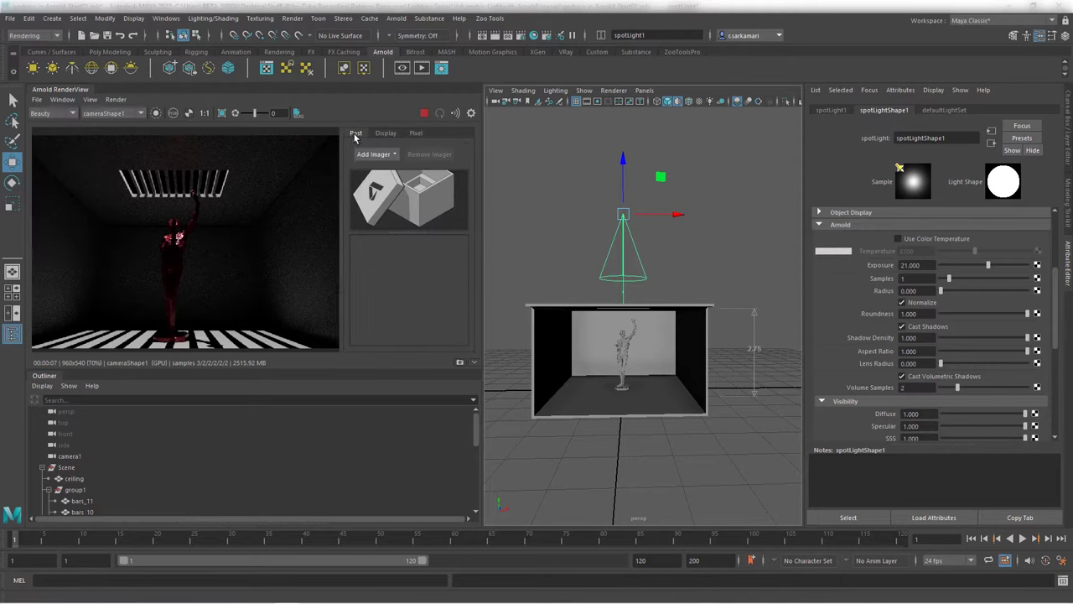
left_click(376, 154)
left_click(381, 208)
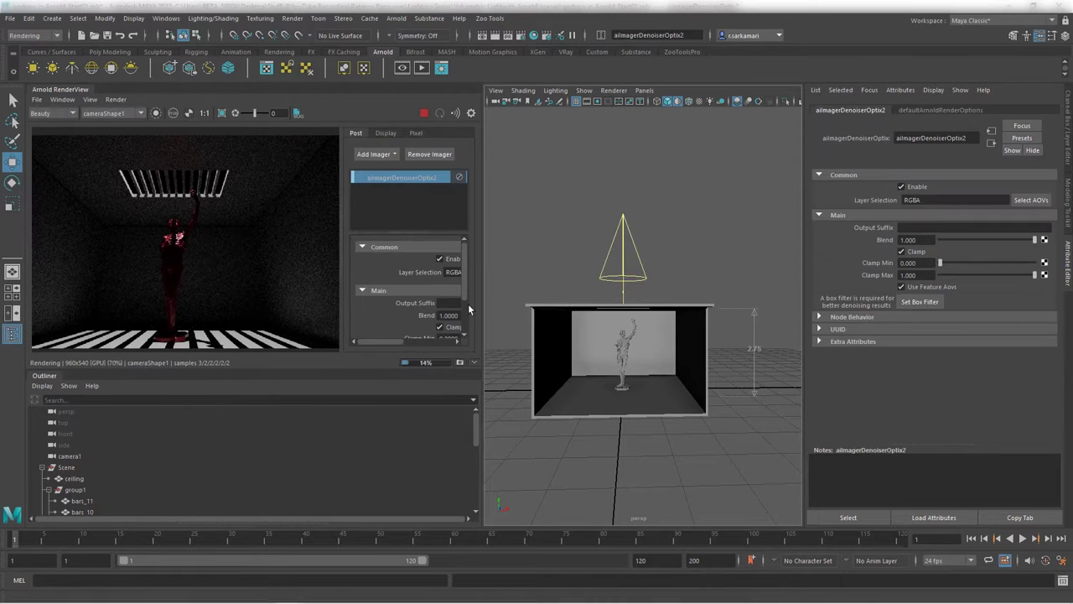
Turn off Clamp on the OptiX denoiser and hide the Display Settings panel.
left_click_drag(377, 341, 416, 341)
left_click(411, 329)
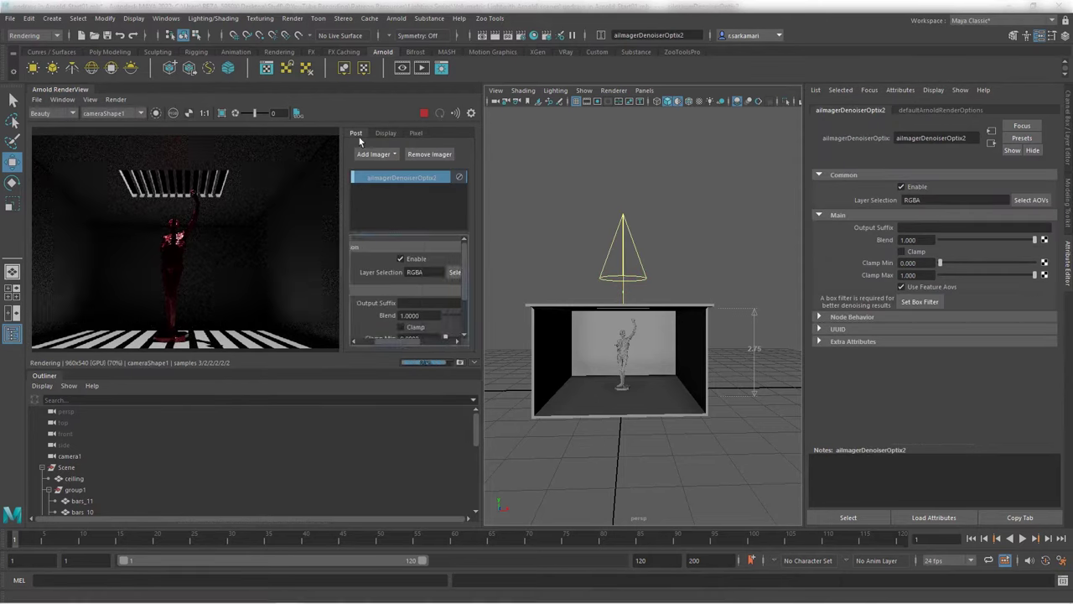
left_click(62, 99)
left_click(84, 112)
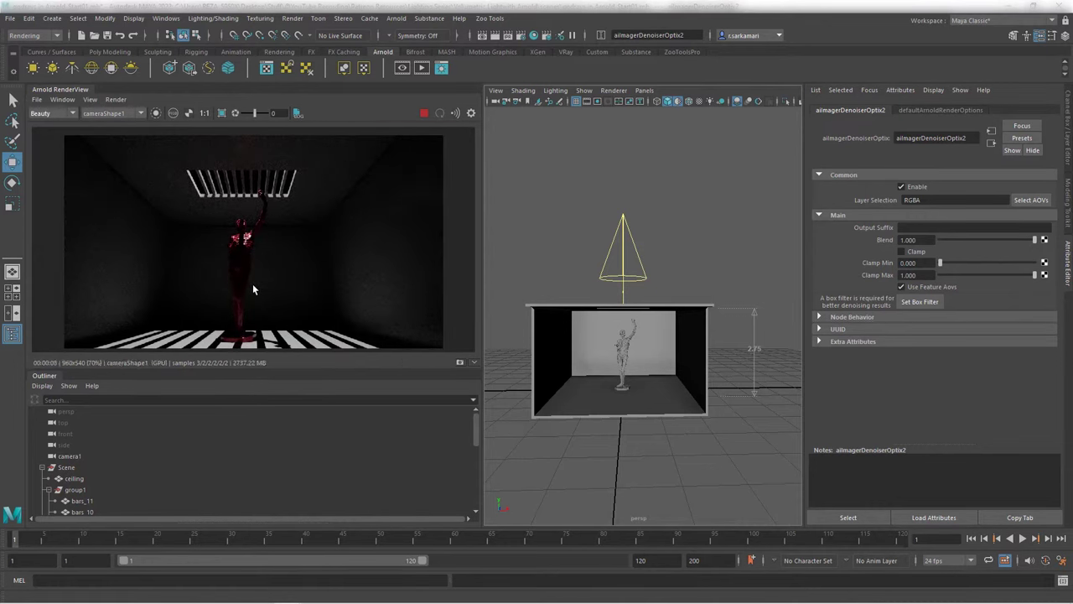
scroll(207, 286, "up", 3)
scroll(207, 288, "down", 3)
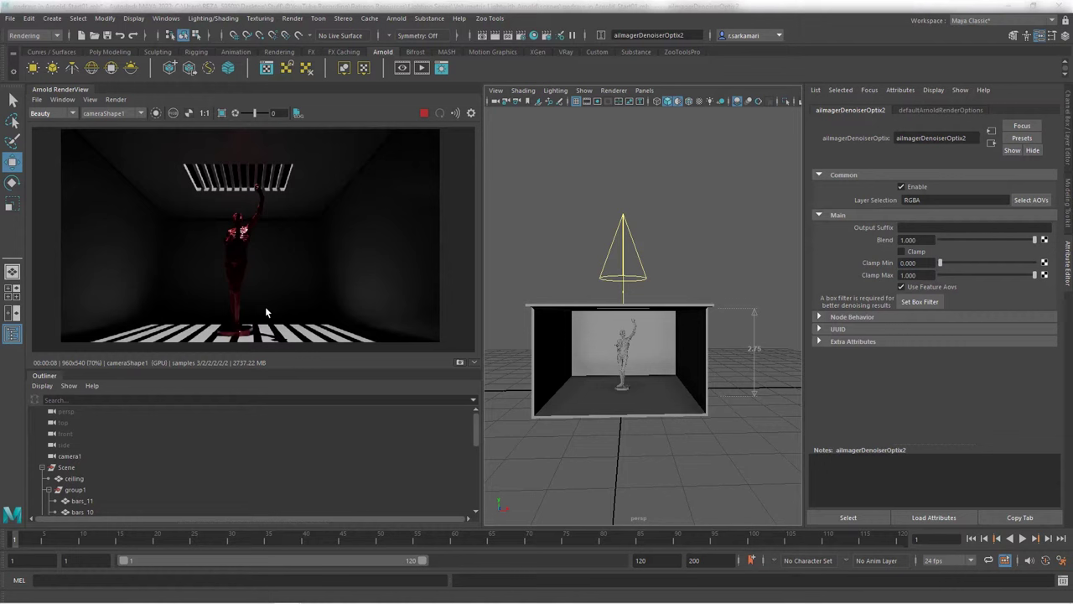
Select the spotlight and set its Arnold light Samples to 4.
left_click(607, 279)
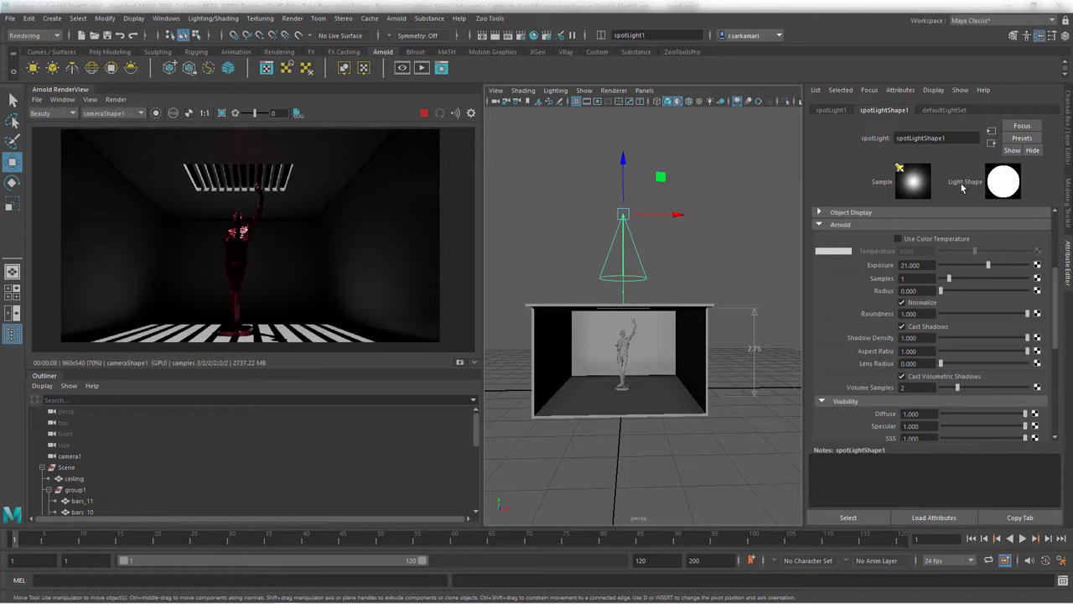
left_click(909, 278)
type("4")
key("Return")
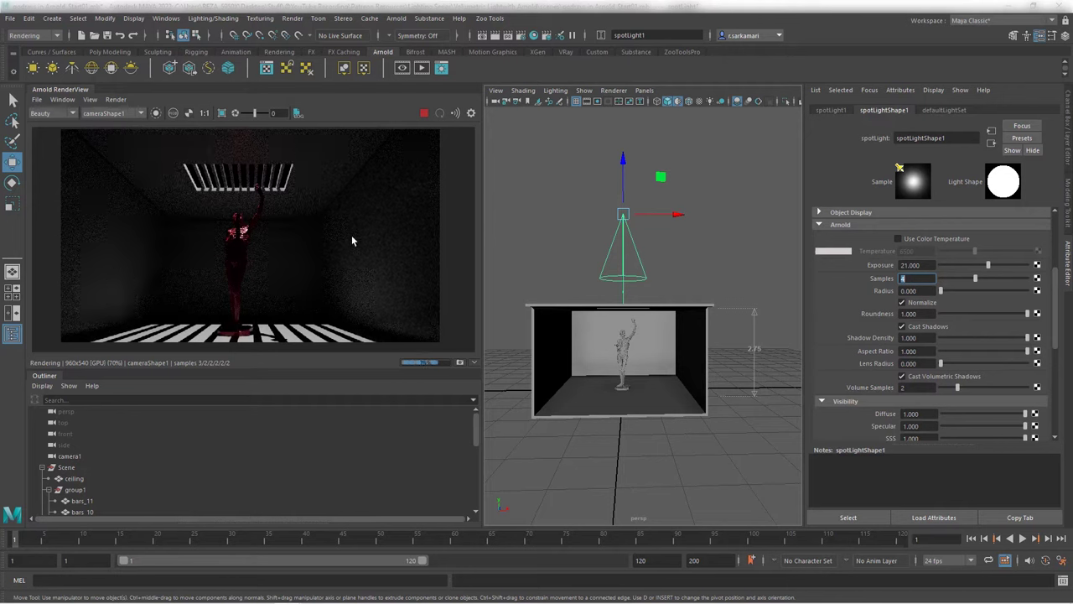
Check the Arnold render settings, then zoom the RenderView out to show the whole room.
left_click(522, 38)
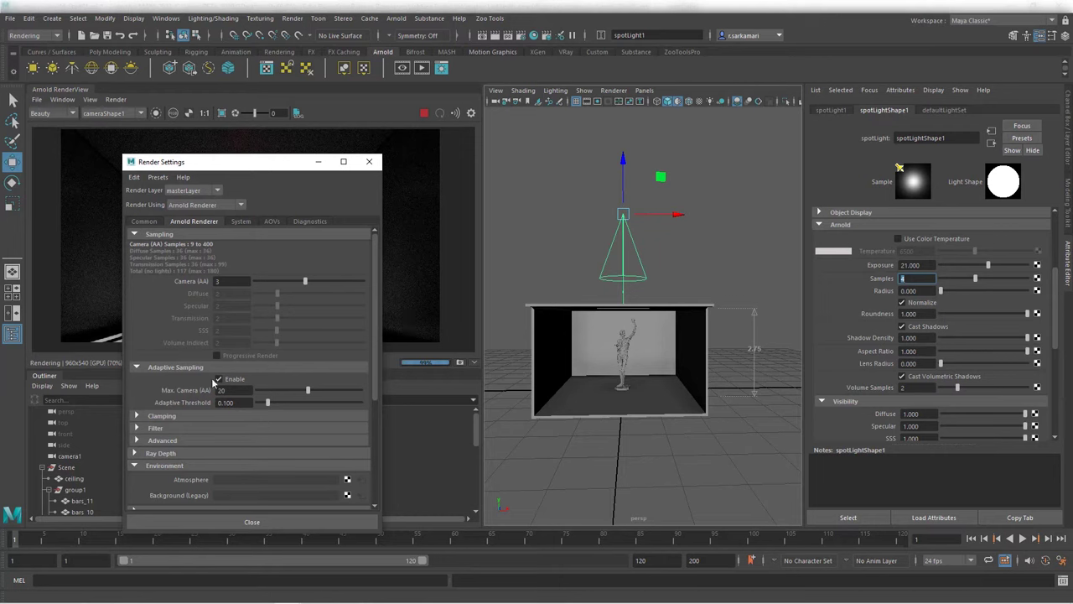
left_click(369, 161)
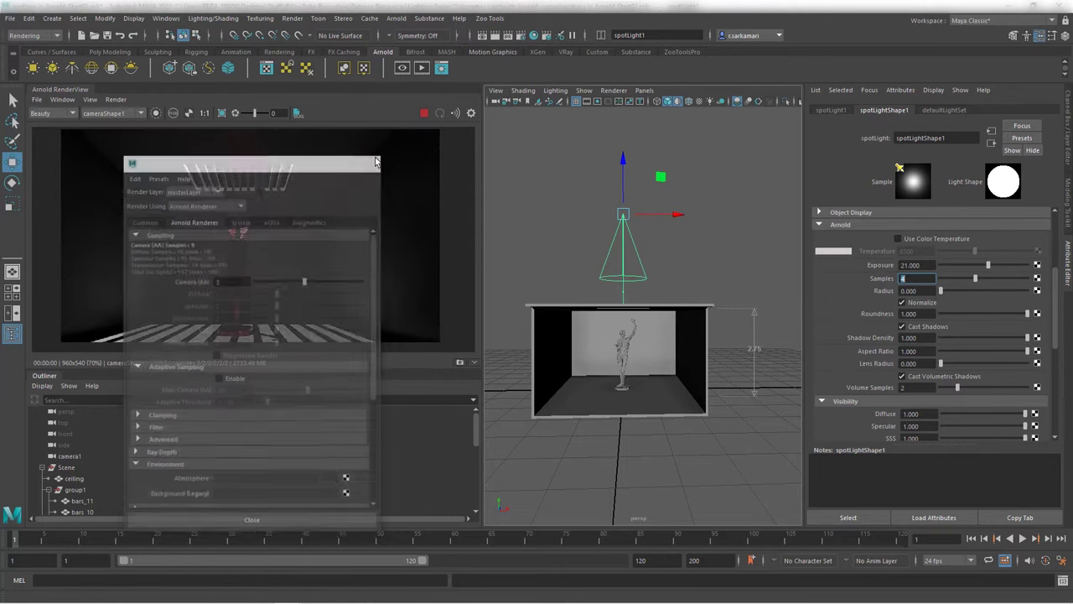
scroll(247, 294, "up", 5)
scroll(256, 286, "down", 2)
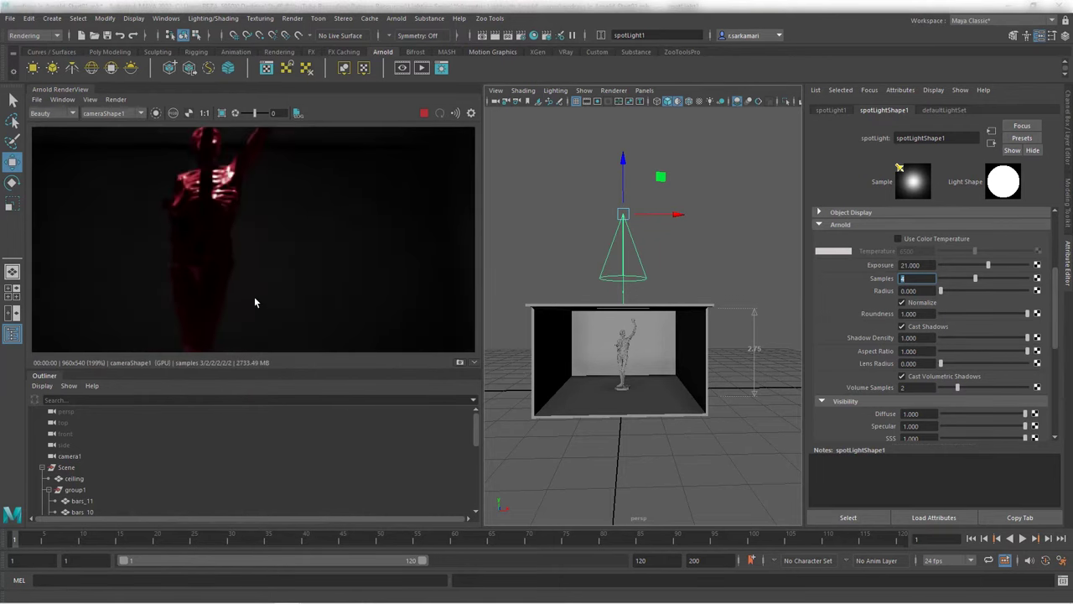
scroll(281, 297, "down", 2)
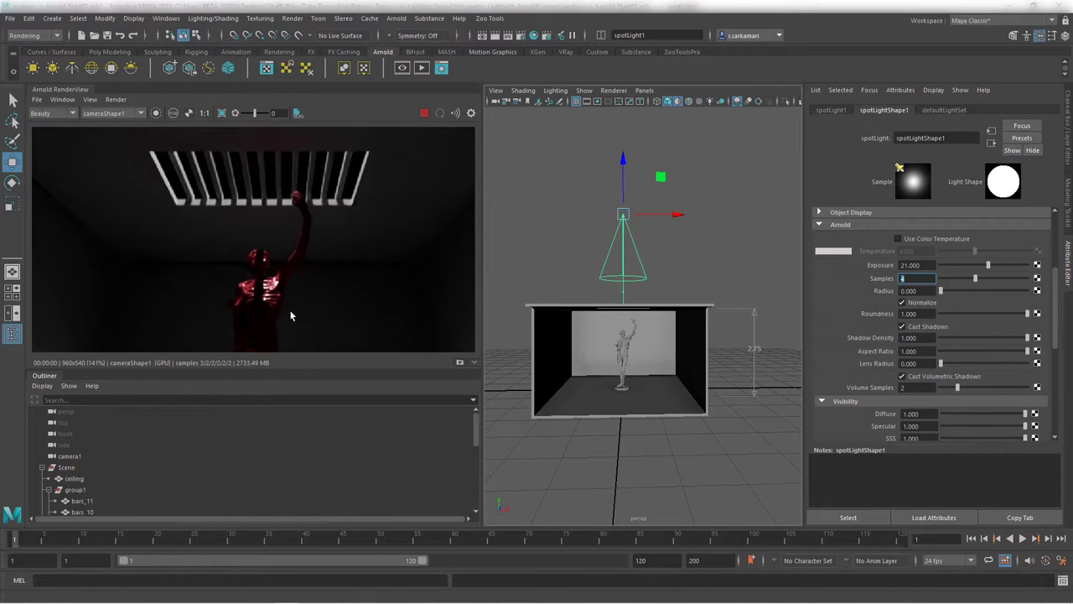
scroll(304, 302, "down", 4)
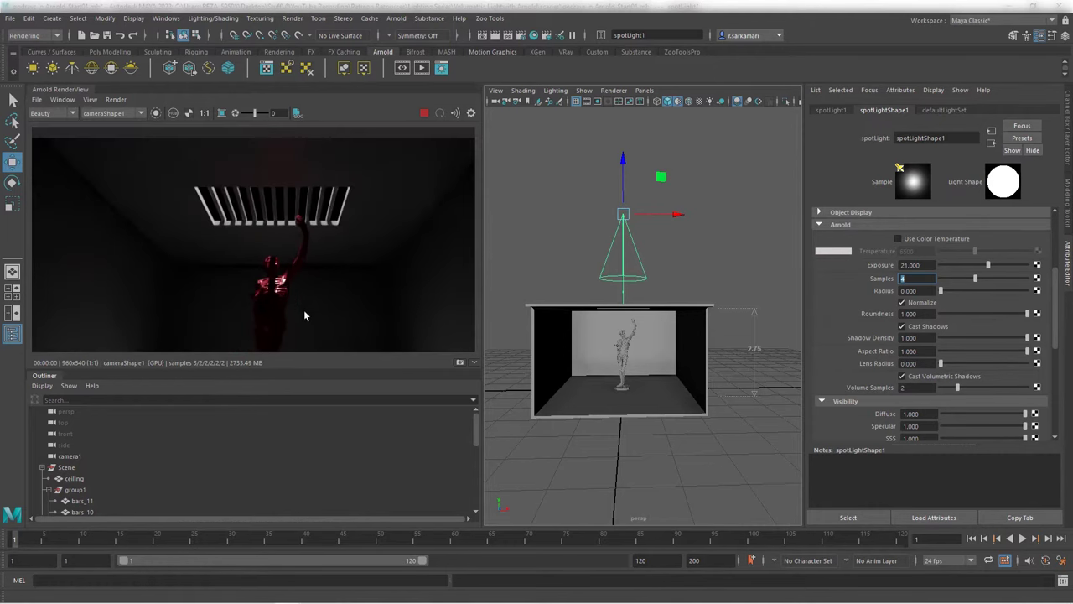
scroll(1058, 277, "up", 3)
scroll(1058, 277, "up", 2)
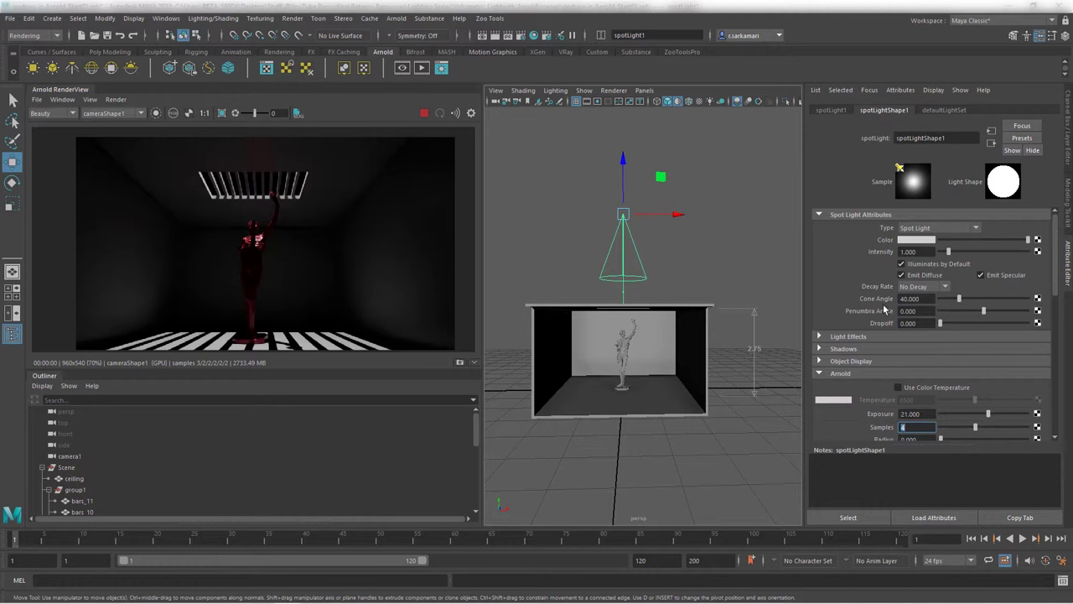
Narrow the spotlight Cone Angle to 31.359 and add a slight 0.839 penumbra.
mouse_move(952, 303)
left_mouse_down()
mouse_move(964, 299)
mouse_move(956, 307)
left_mouse_up()
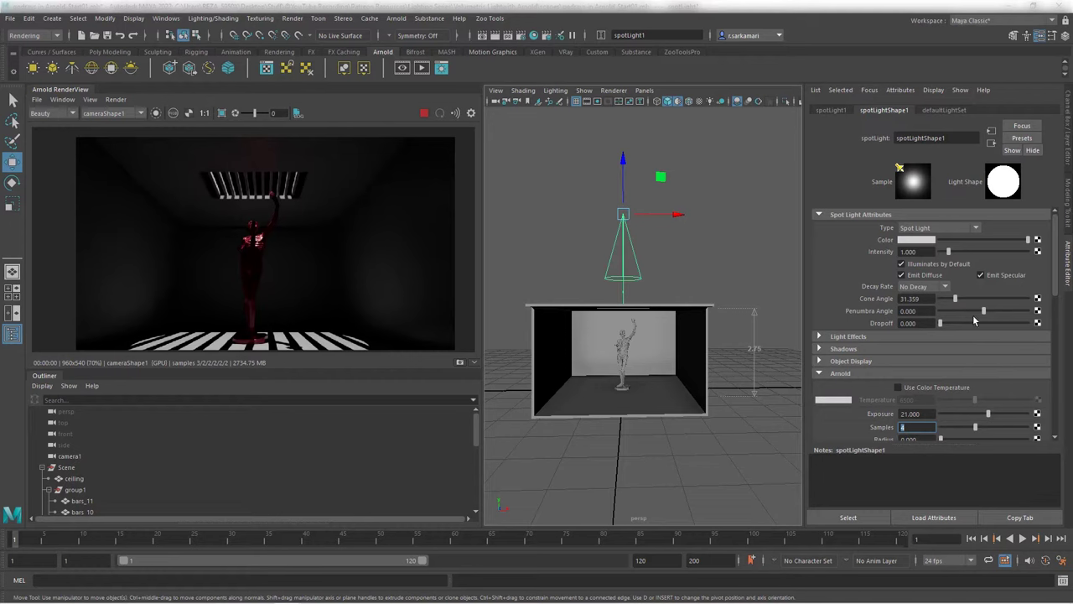
left_click_drag(985, 313, 970, 317)
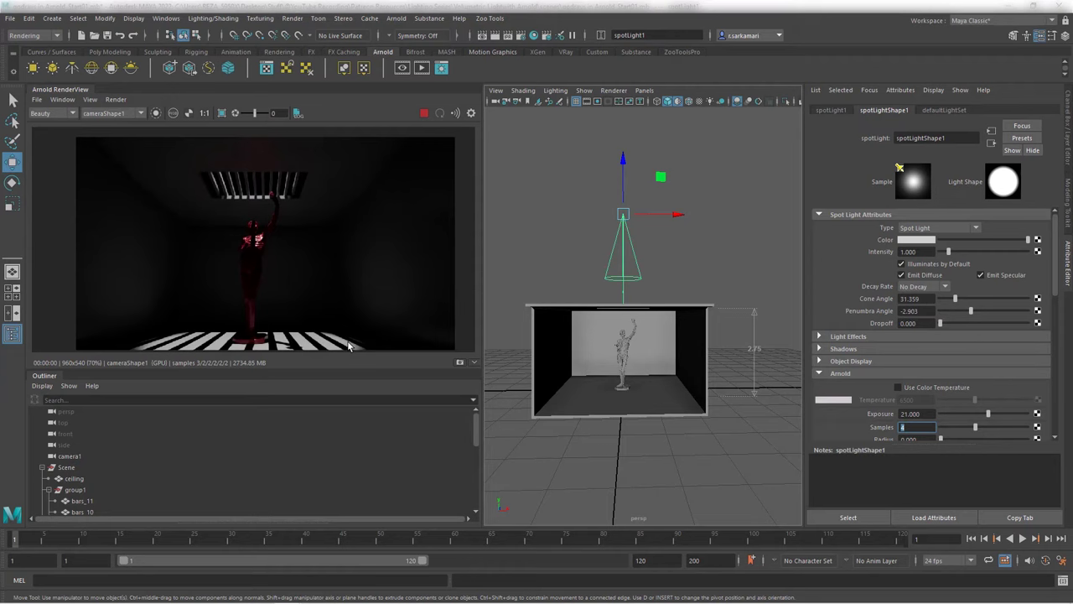
scroll(326, 313, "up", 3)
middle_click_drag(322, 324, 353, 267)
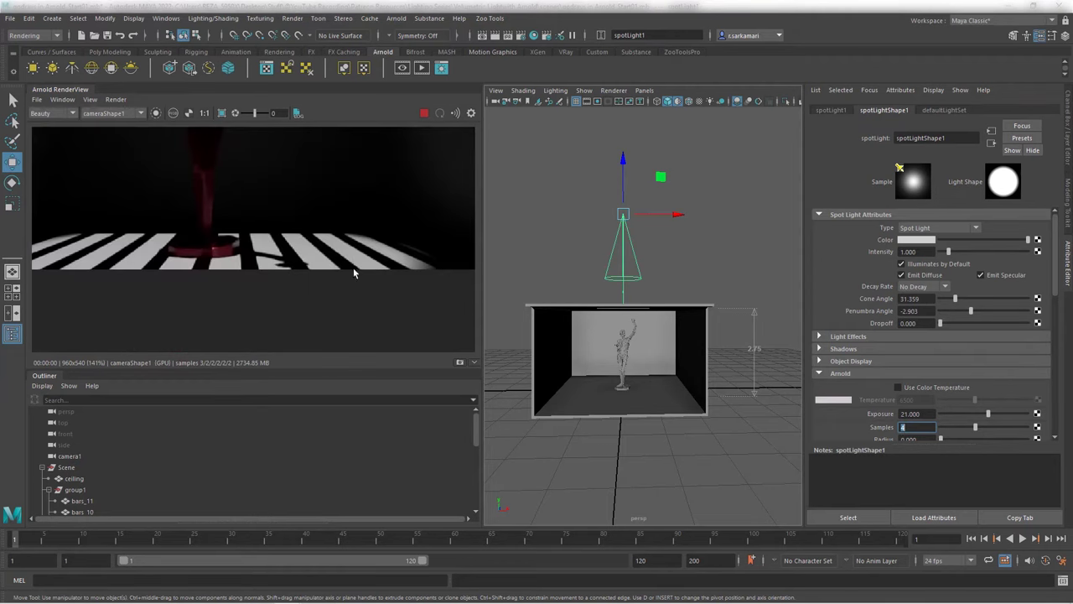
scroll(353, 268, "up", 2)
left_click_drag(971, 316, 986, 317)
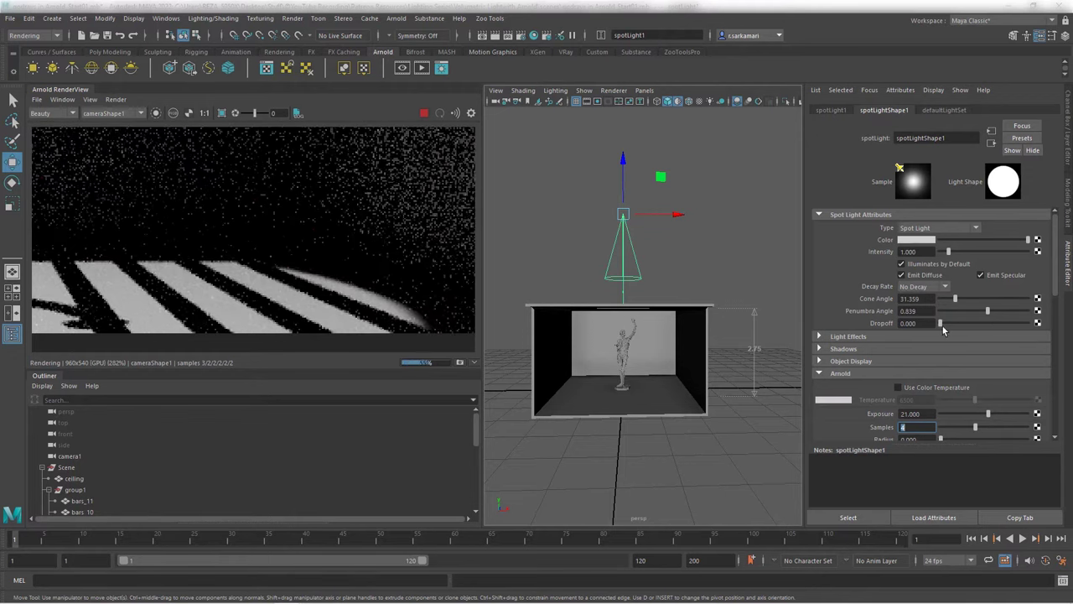
Set the spotlight Dropoff to 0.2.
left_click(941, 323)
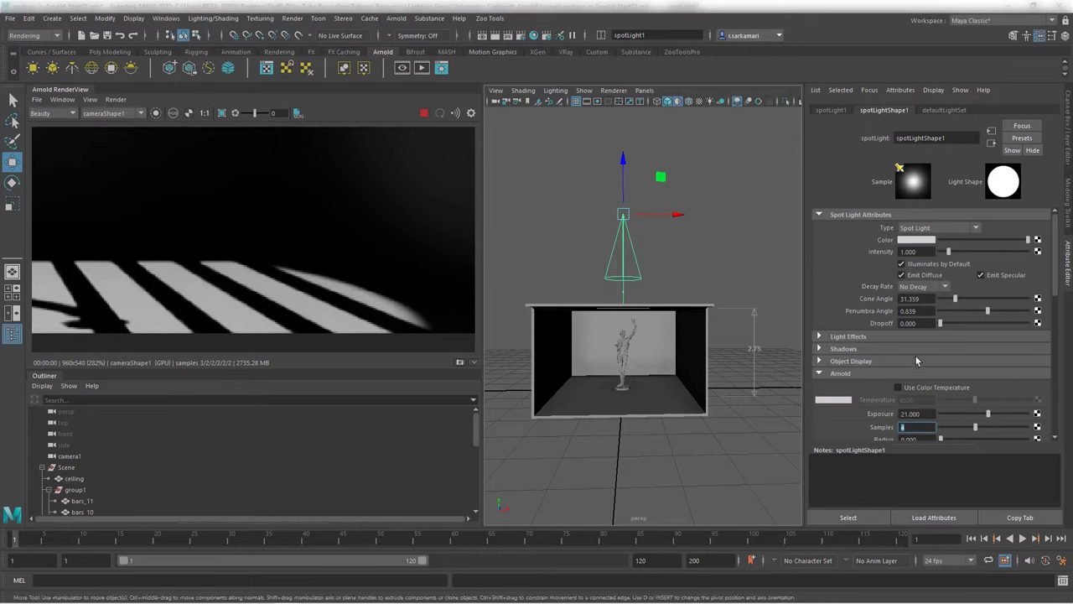
left_click(915, 323)
type("0.2")
key("Return")
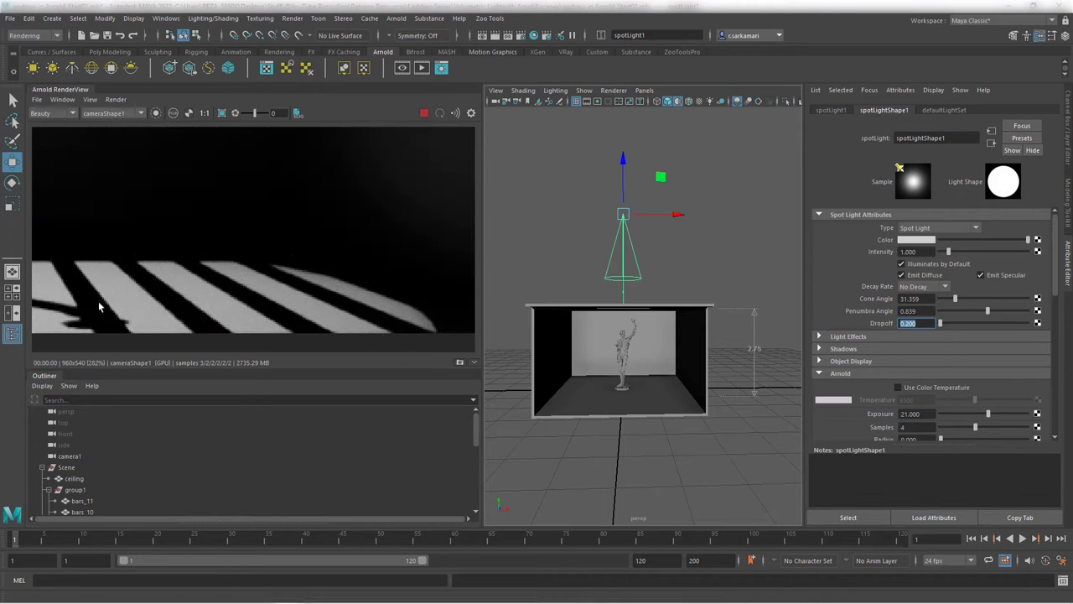
scroll(199, 248, "down", 3)
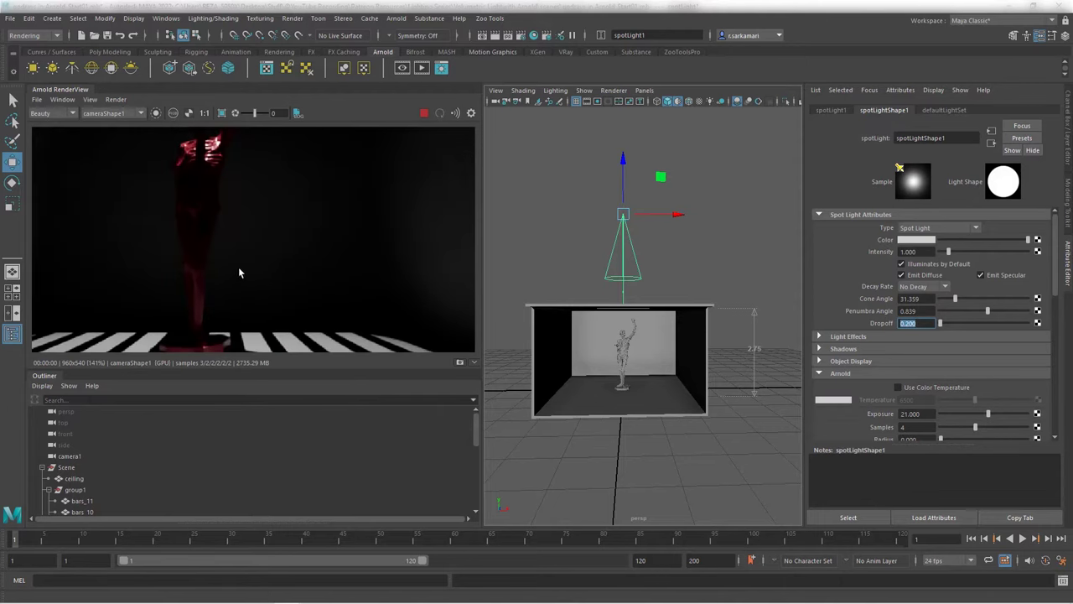
scroll(257, 277, "down", 2)
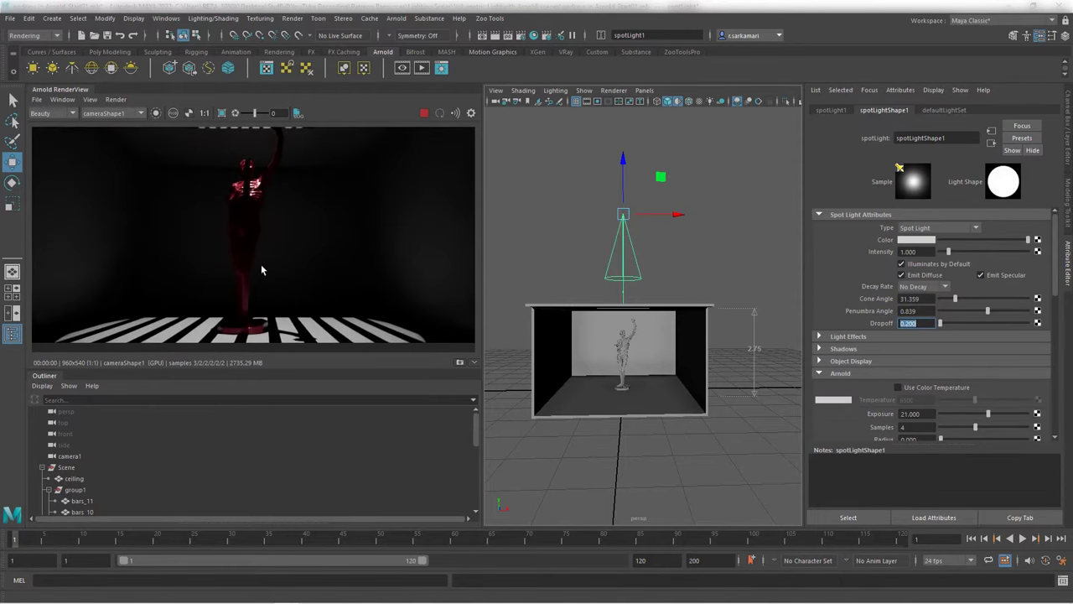
scroll(261, 270, "down", 2)
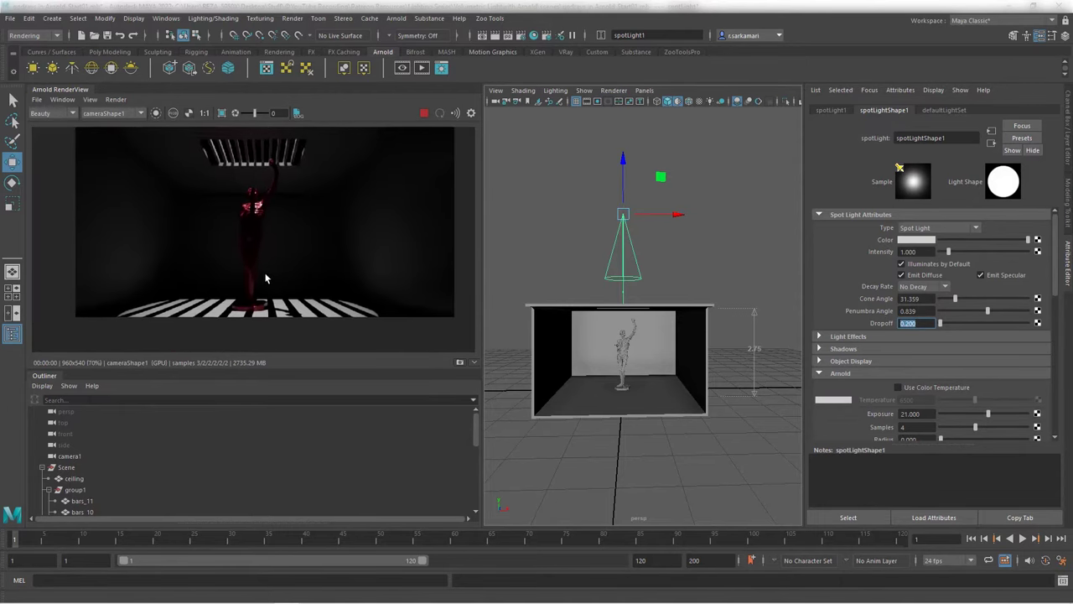
Tint the spotlight colour pale warm yellow (H 51.831, S 0.196, V 1.000).
left_click(909, 242)
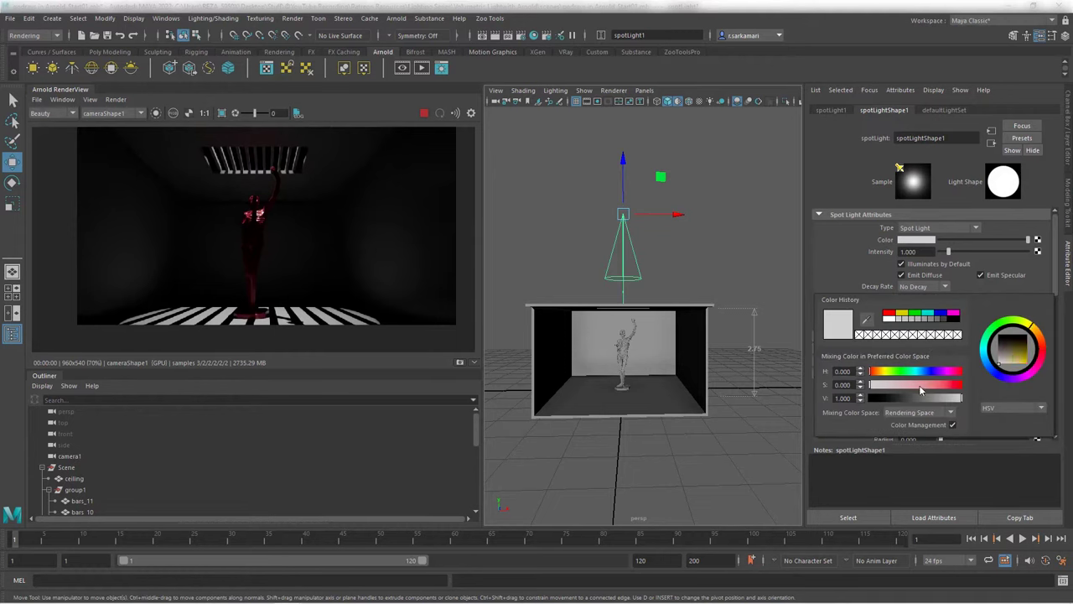
left_click(1029, 369)
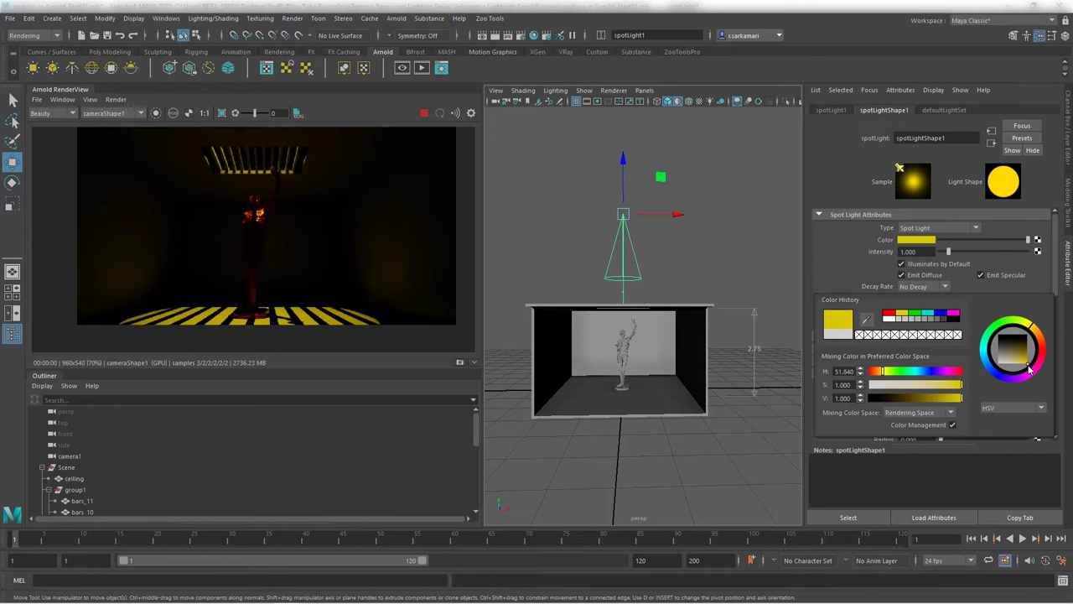
left_click_drag(1030, 368, 1006, 375)
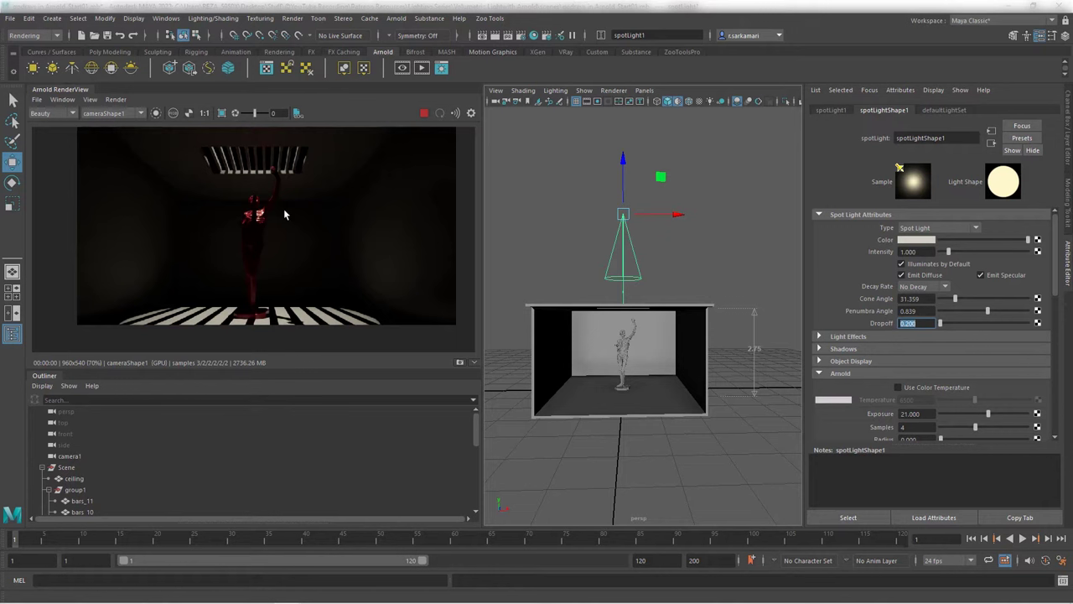
Look through camera1 in the viewport and dolly it slightly back from the room.
left_click(644, 89)
mouse_move(719, 109)
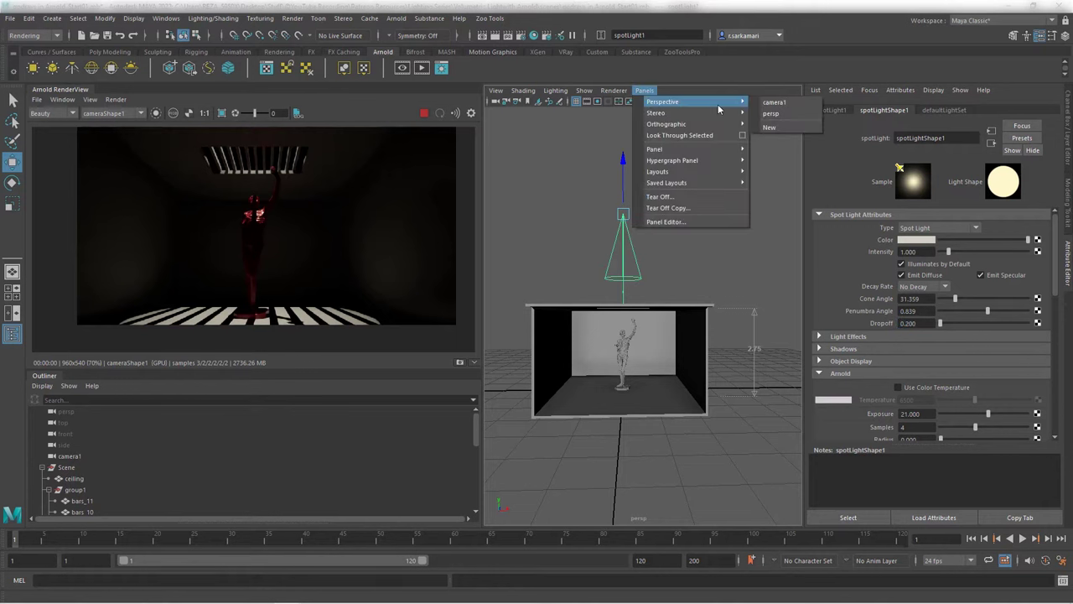
left_click(773, 102)
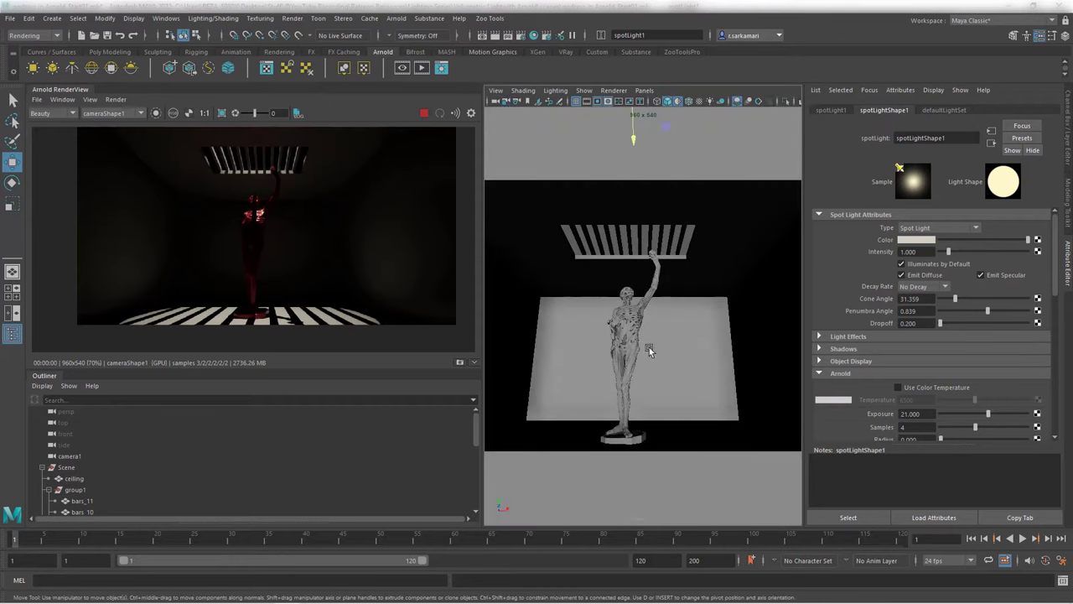
right_click_drag(650, 350, 640, 356, "alt")
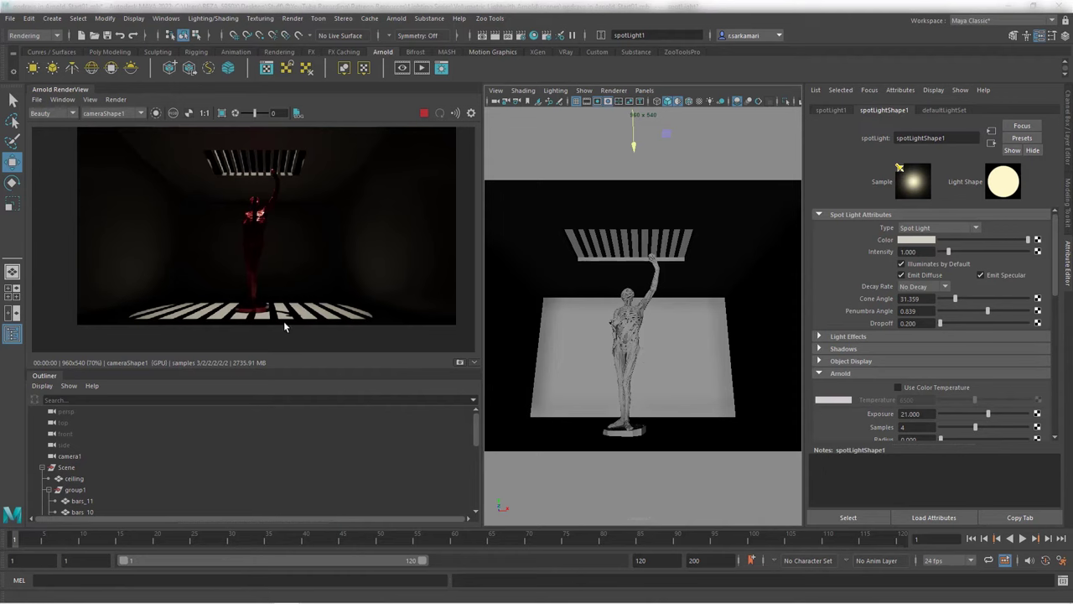
right_click_drag(643, 363, 641, 364, "alt")
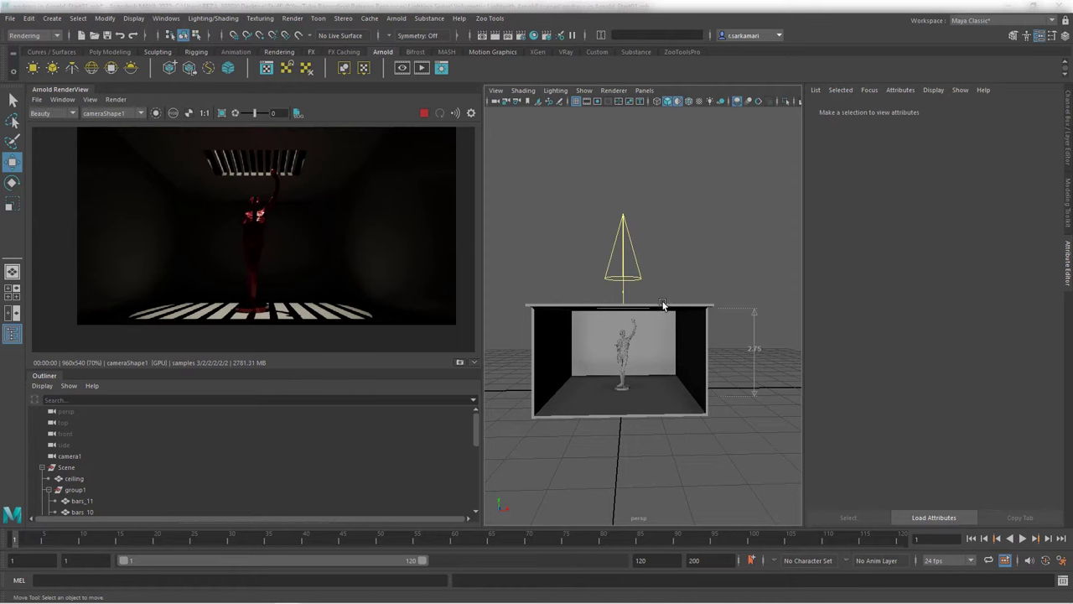
In Arnold Render Settings > Environment, create a new aiAtmosphereVolume as the Atmosphere.
left_click(622, 220)
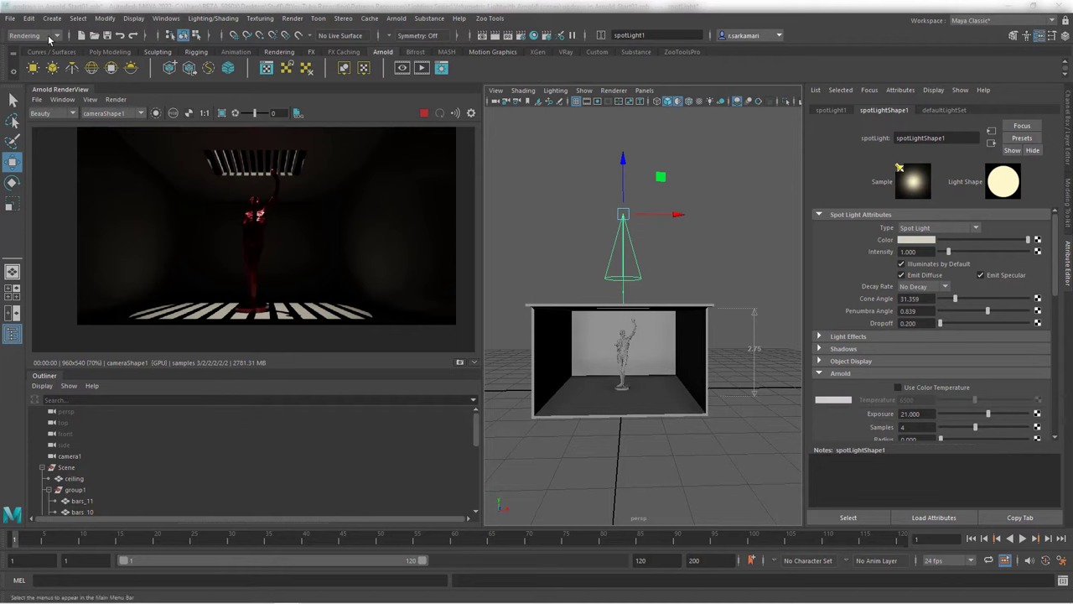
left_click(291, 17)
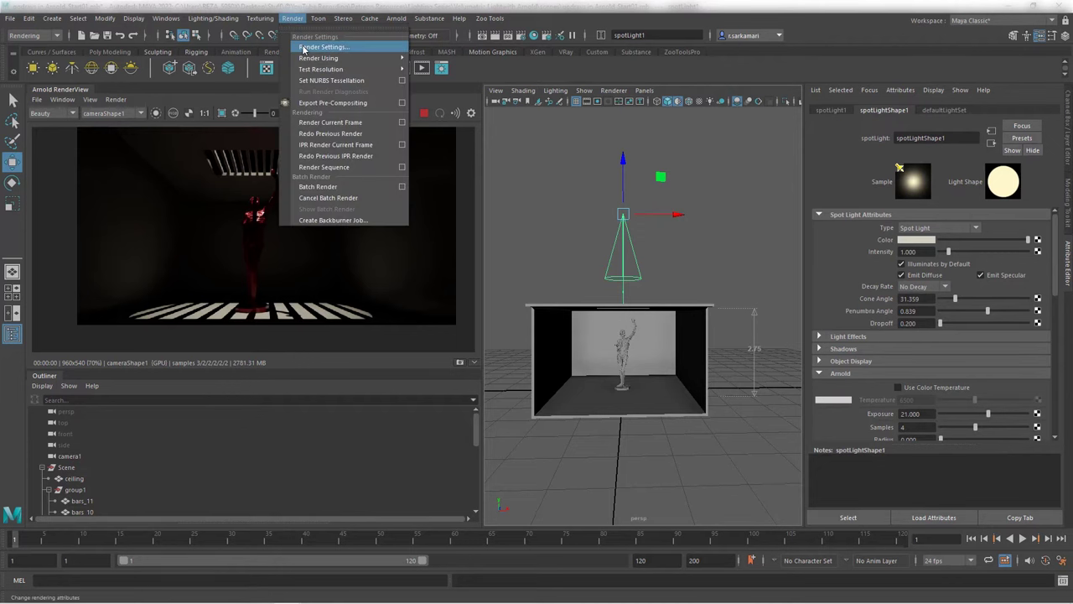
left_click(304, 48)
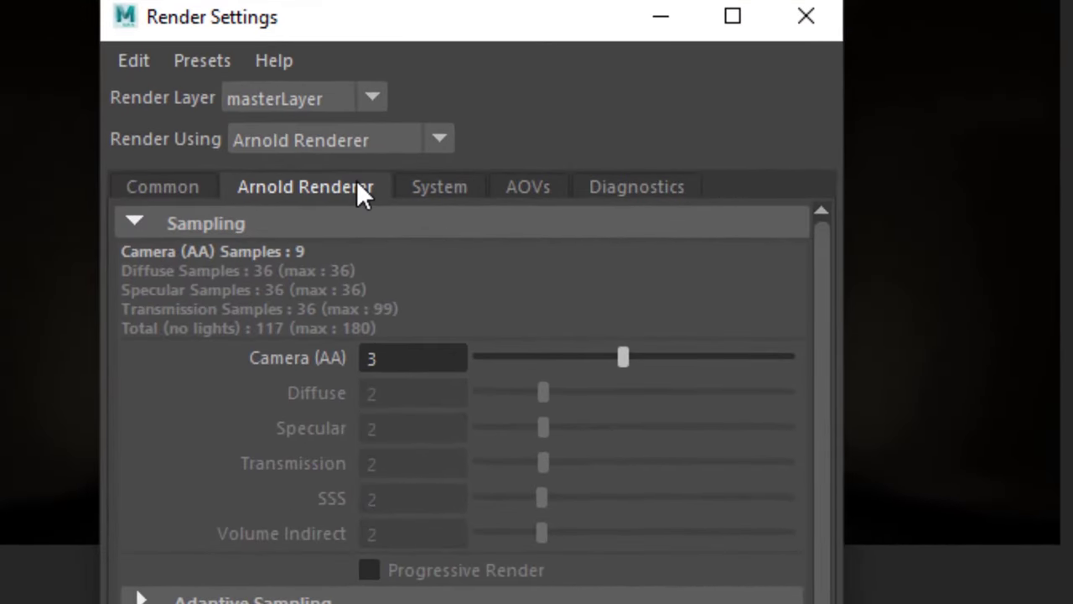
left_click_drag(820, 401, 778, 546)
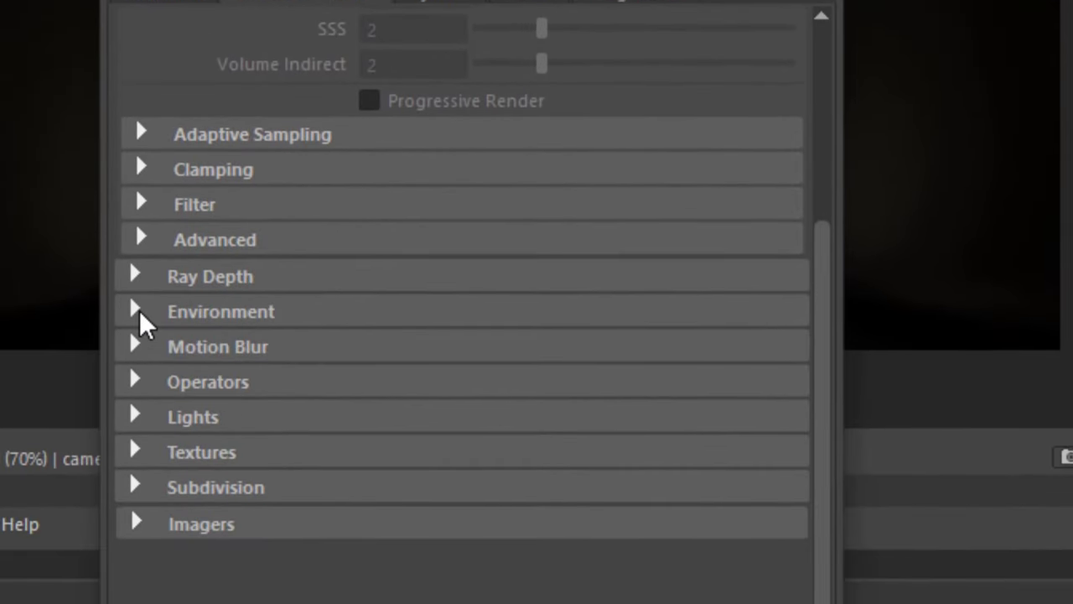
left_click(139, 314)
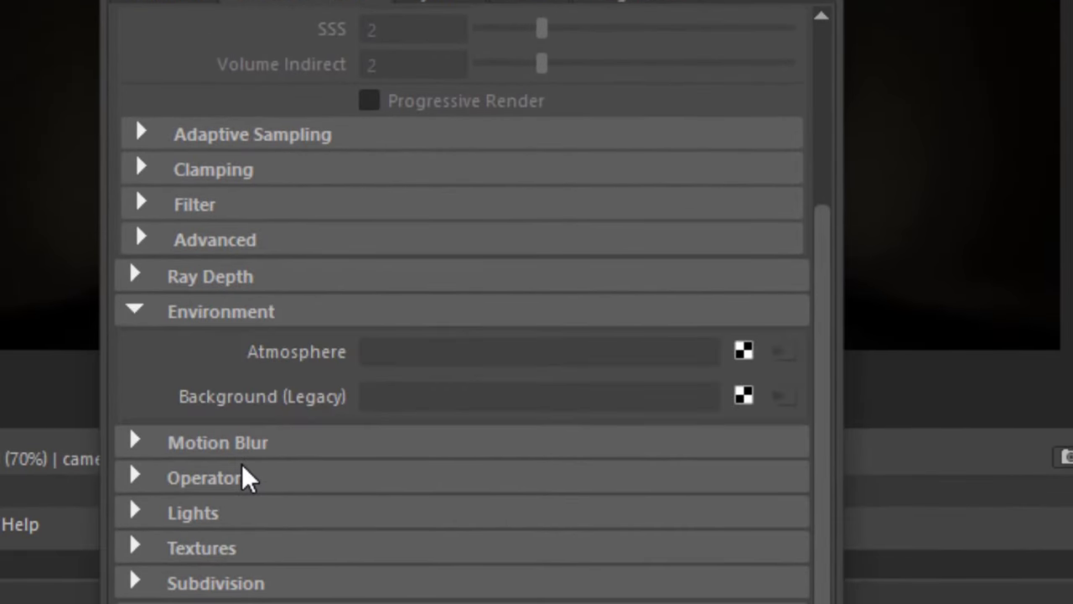
right_click(742, 351)
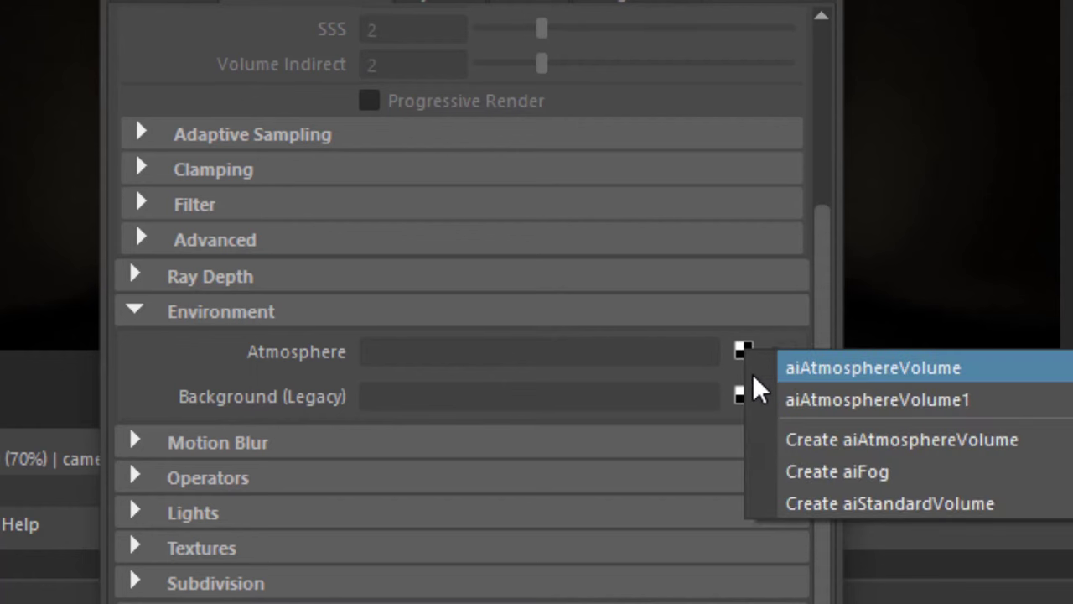
left_click(910, 443)
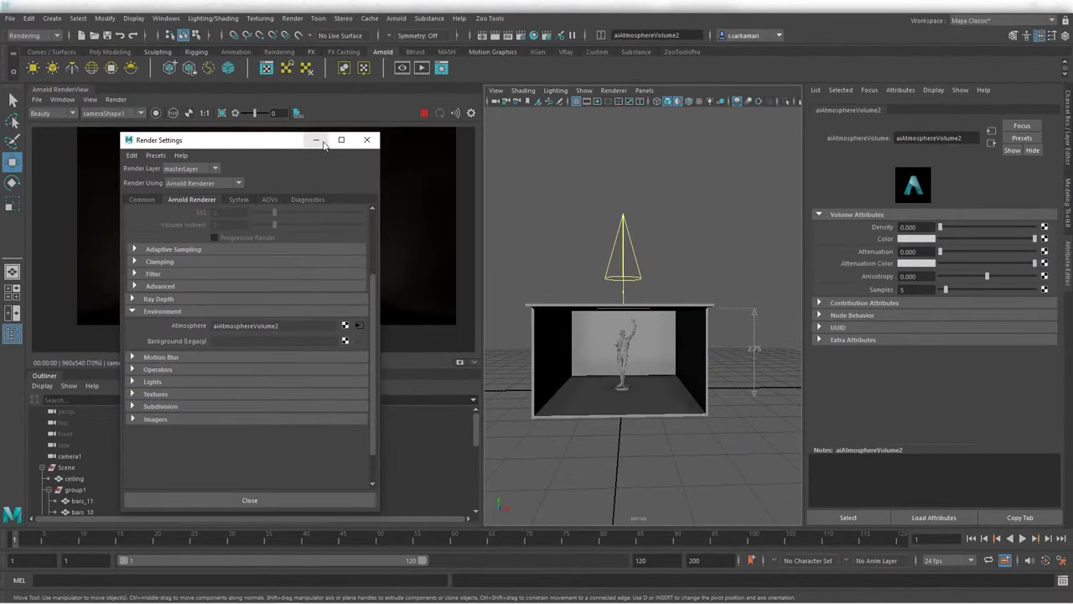
Close Render Settings and rename the atmosphere node to 'volumetric_shader'.
left_click(366, 139)
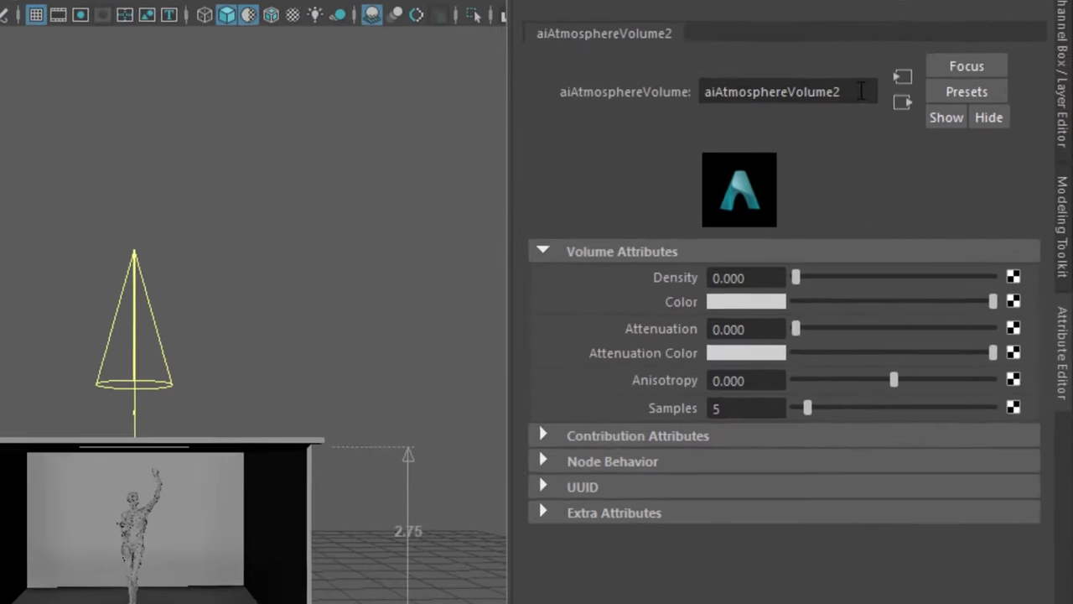
double_click(861, 90)
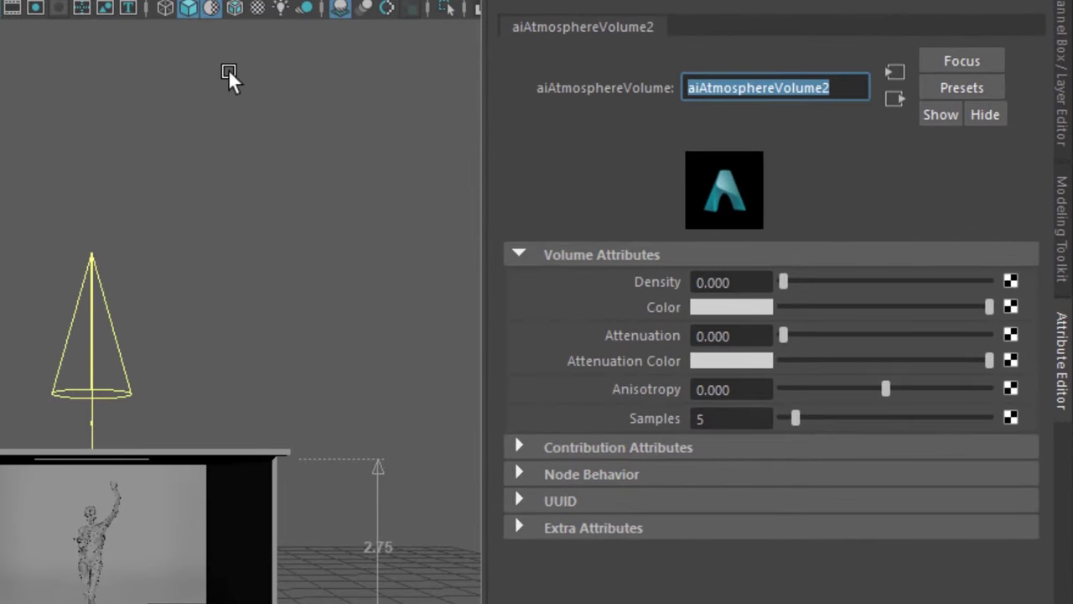
type("vo")
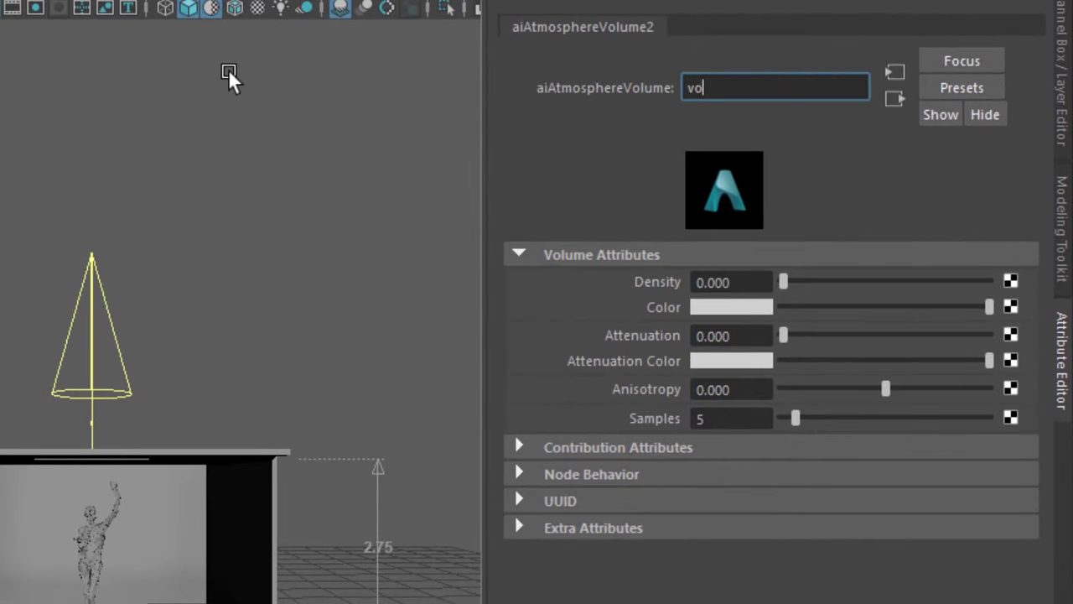
type("lumetric_shader")
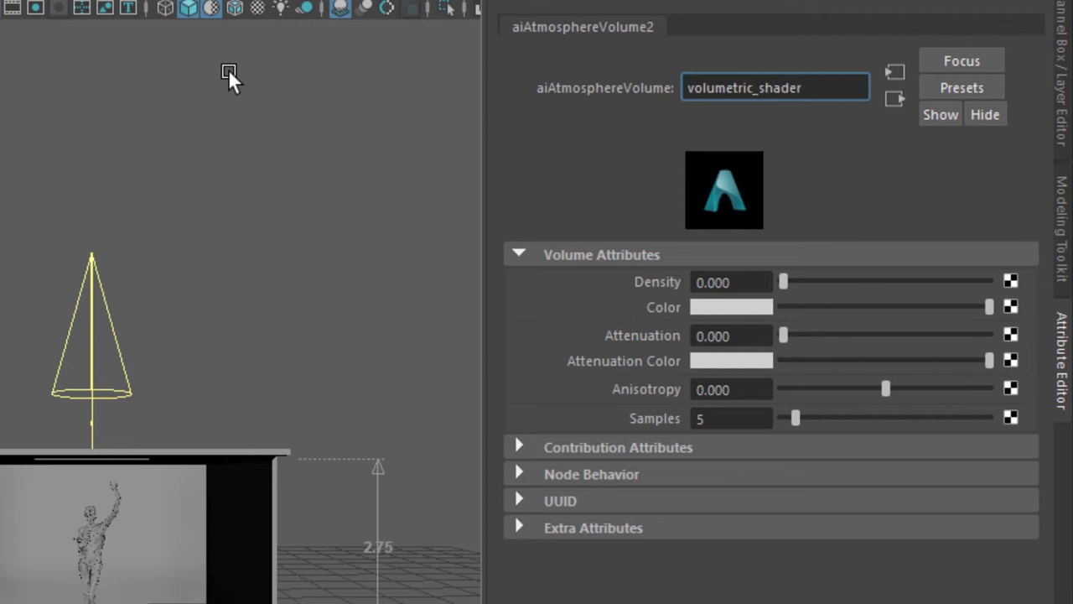
key("Return")
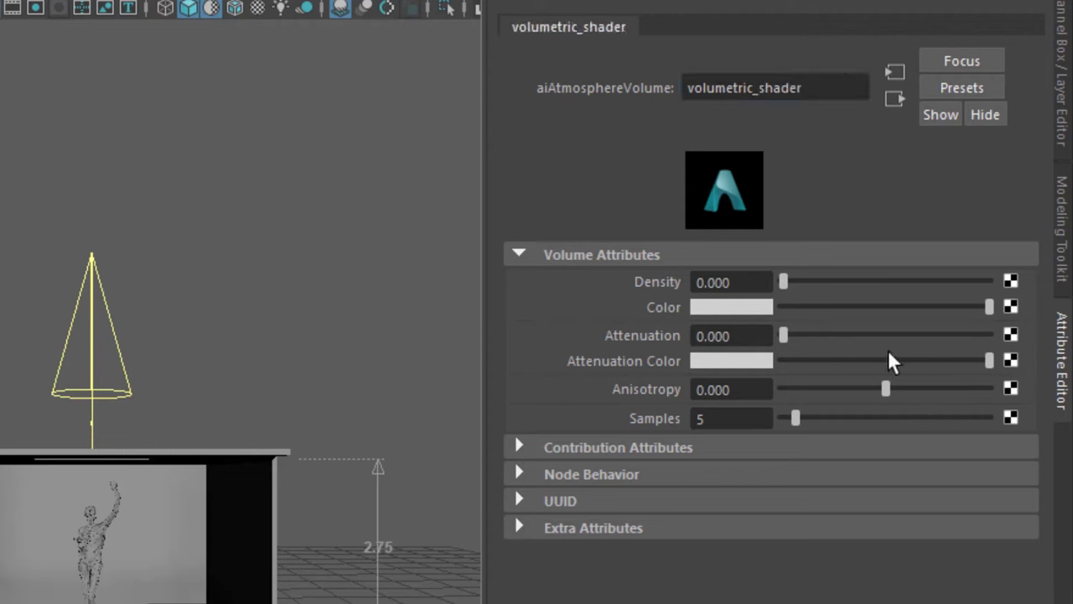
Set the volume density to 1, then lower it to 0.001.
middle_click_drag(771, 377, 617, 309)
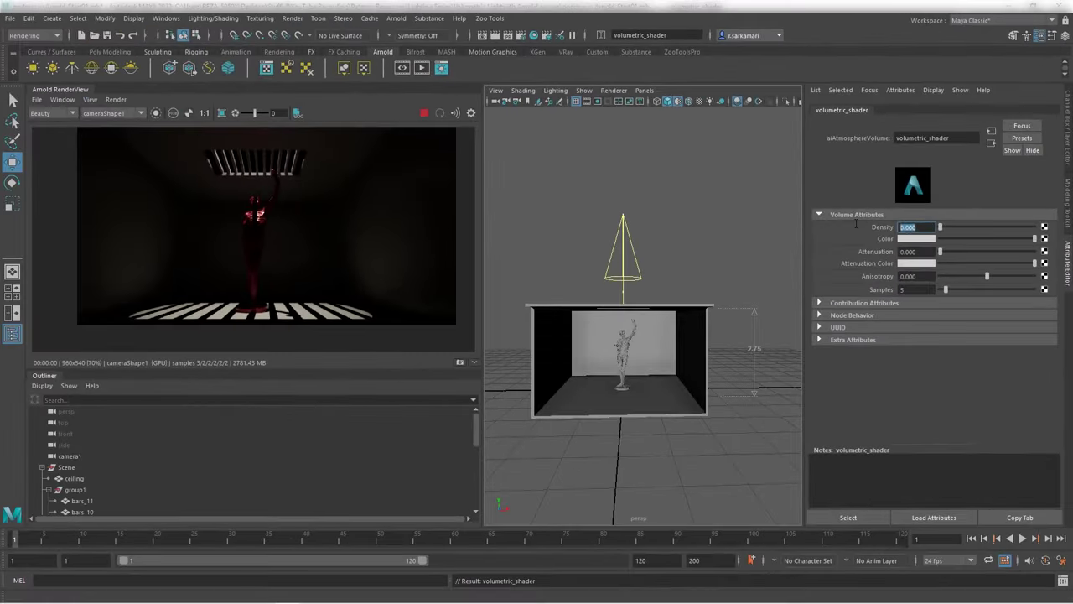
double_click(738, 282)
type("1")
key("Return")
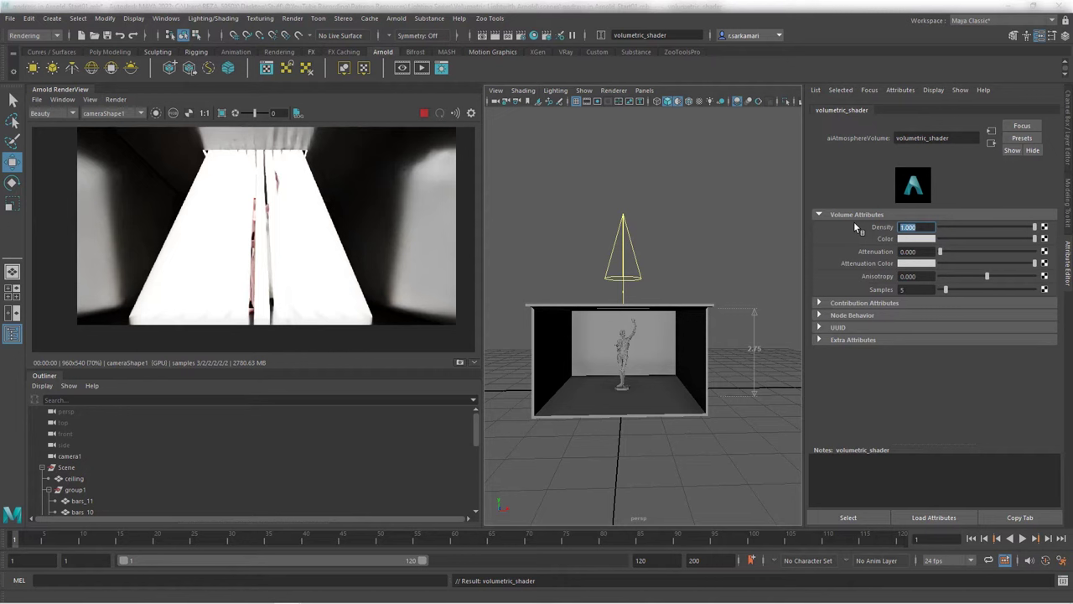
type(".001")
key("Return")
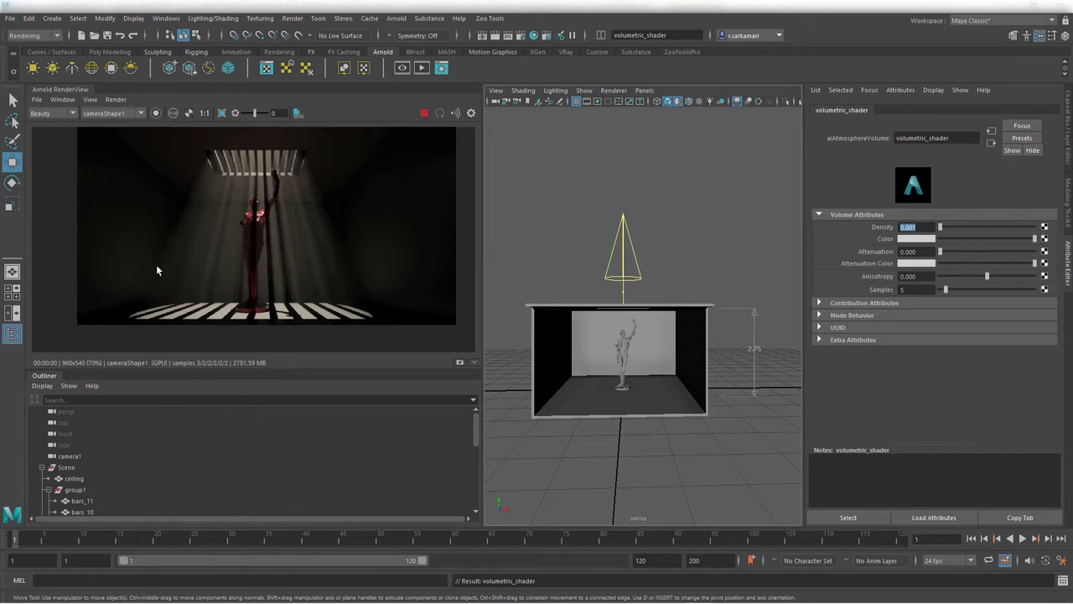
left_click_drag(940, 252, 1018, 257)
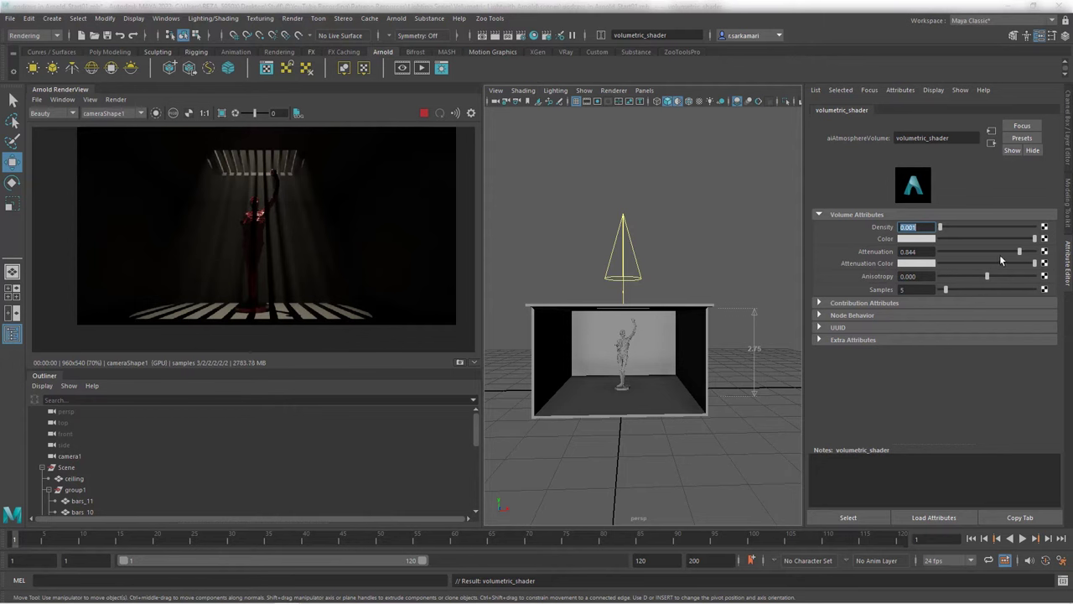
left_click_drag(1020, 251, 1038, 251)
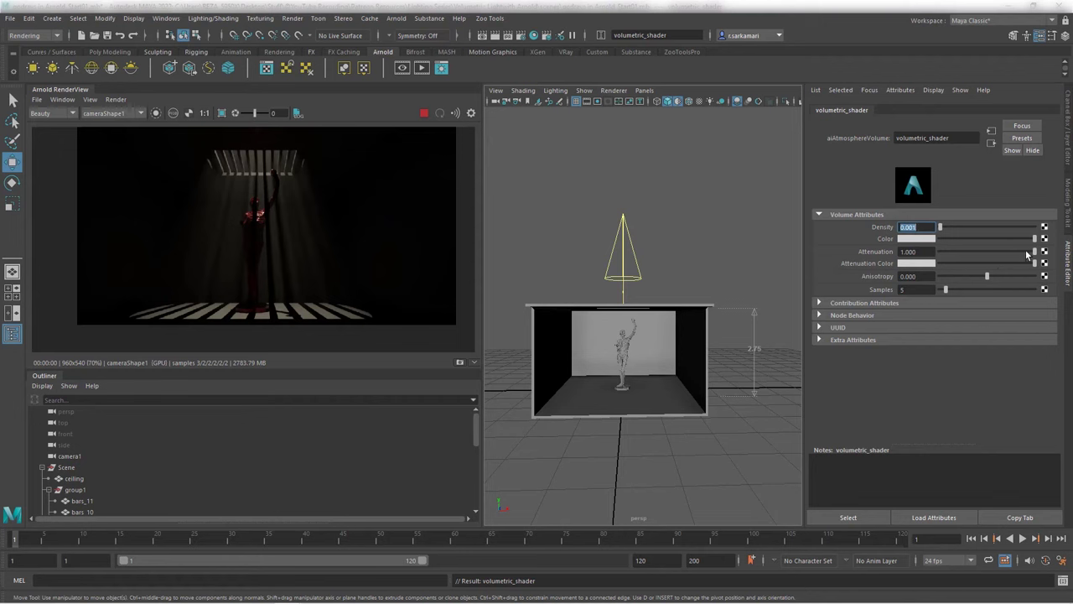
left_click_drag(1025, 249, 937, 252)
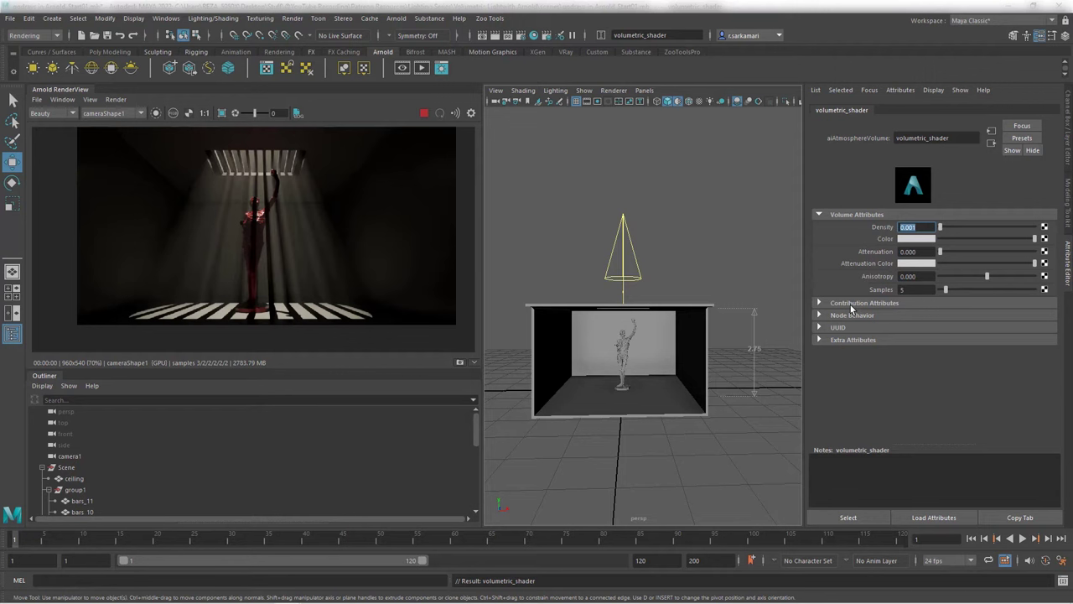
key("Tab")
key("Tab")
key("Tab")
Set the atmosphere volume's Samples to 2 and review the render at actual size.
scroll(276, 246, "up", 3)
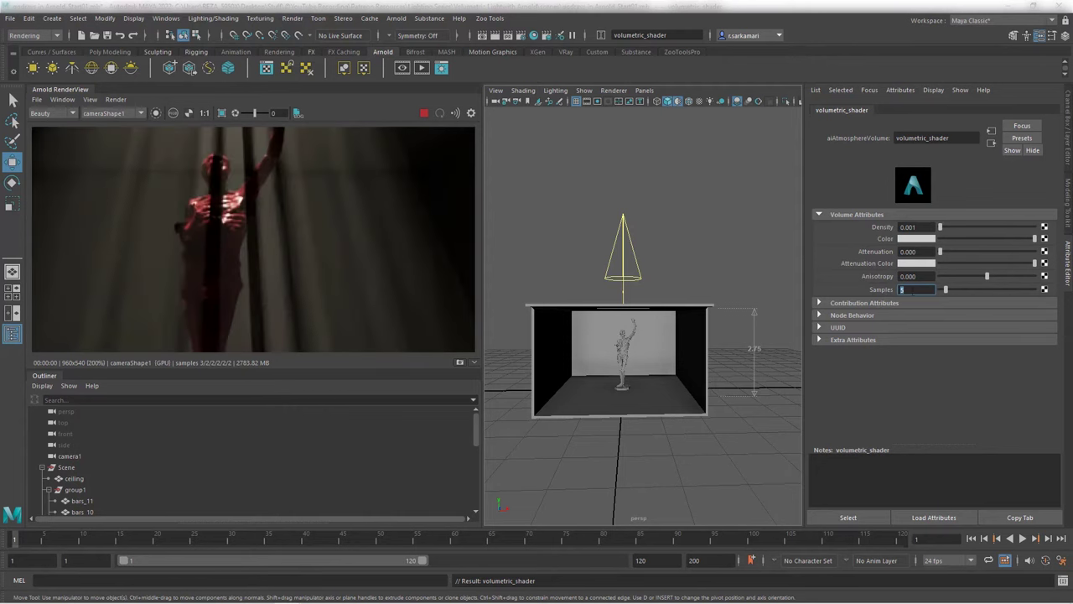
type("2")
key("Return")
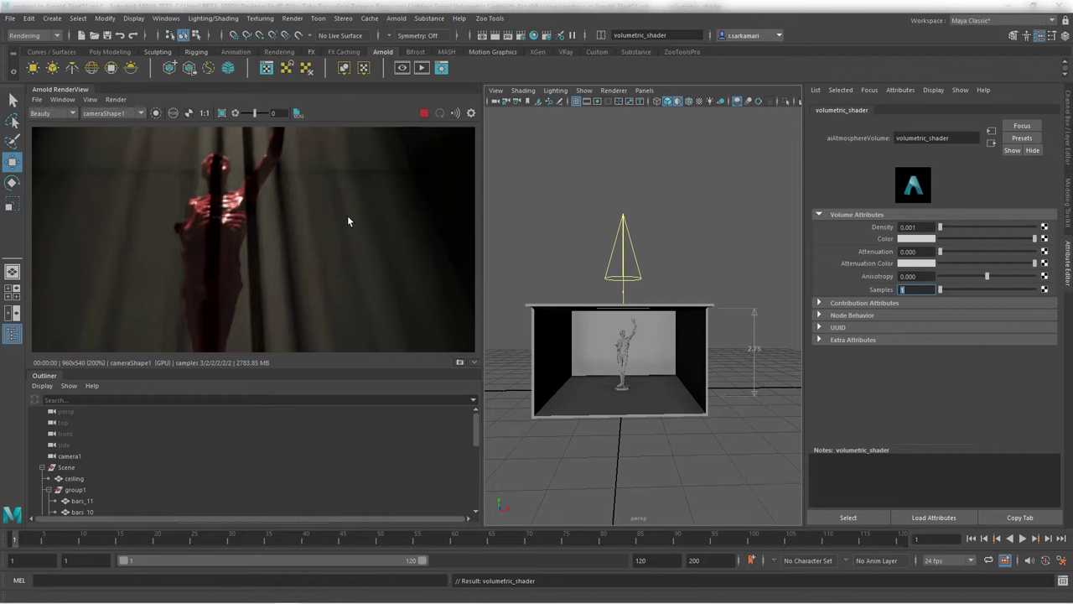
key("f")
scroll(282, 204, "down", 3)
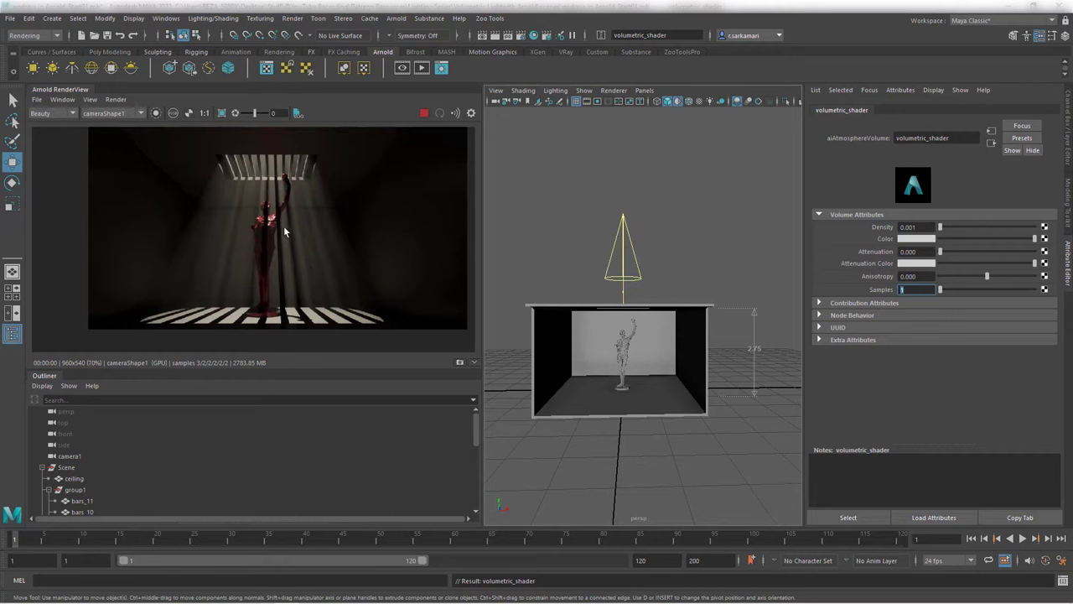
middle_click_drag(291, 222, 223, 241)
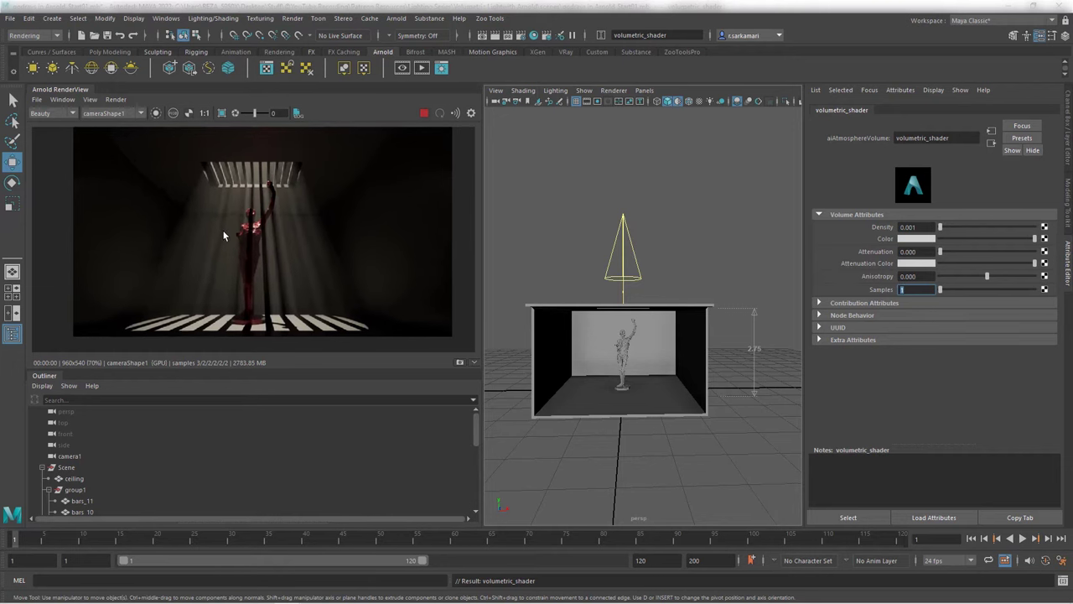
Pick a warm beige-yellow fog colour in the colour picker.
left_click(912, 240)
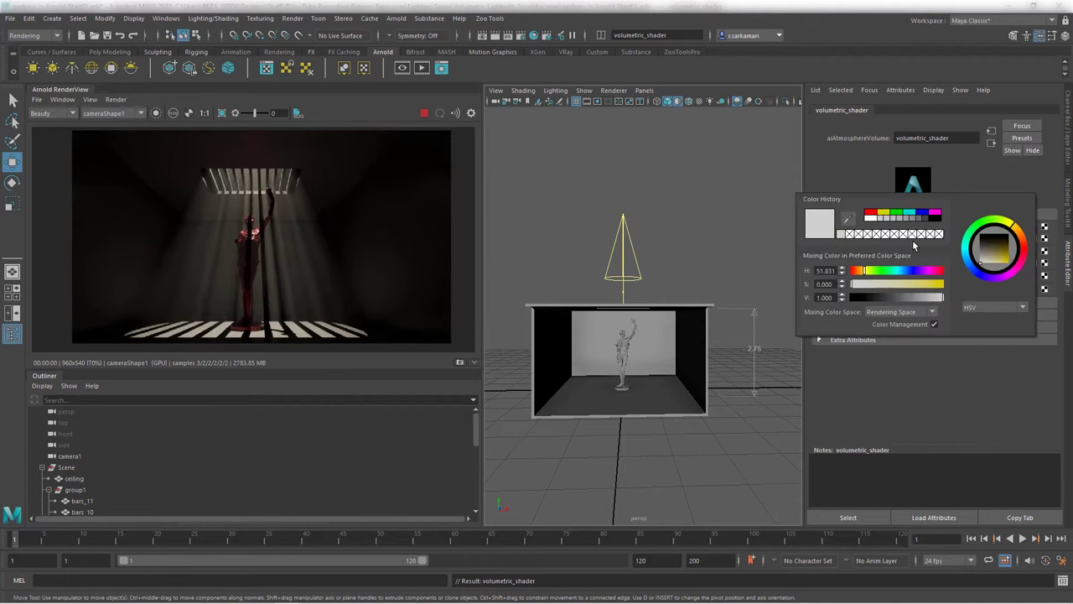
left_click(912, 242)
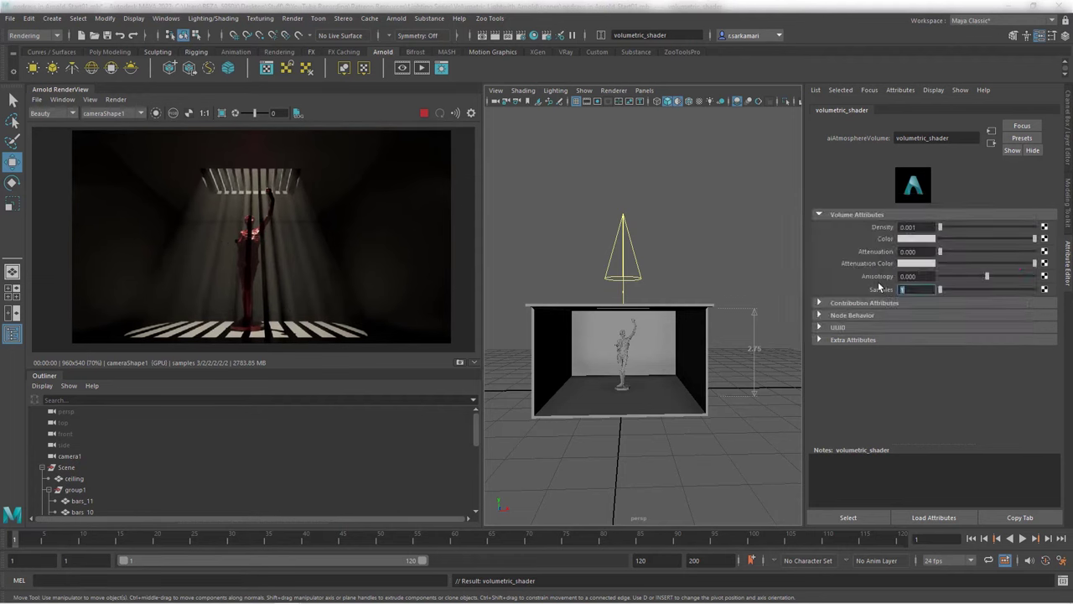
left_click(912, 240)
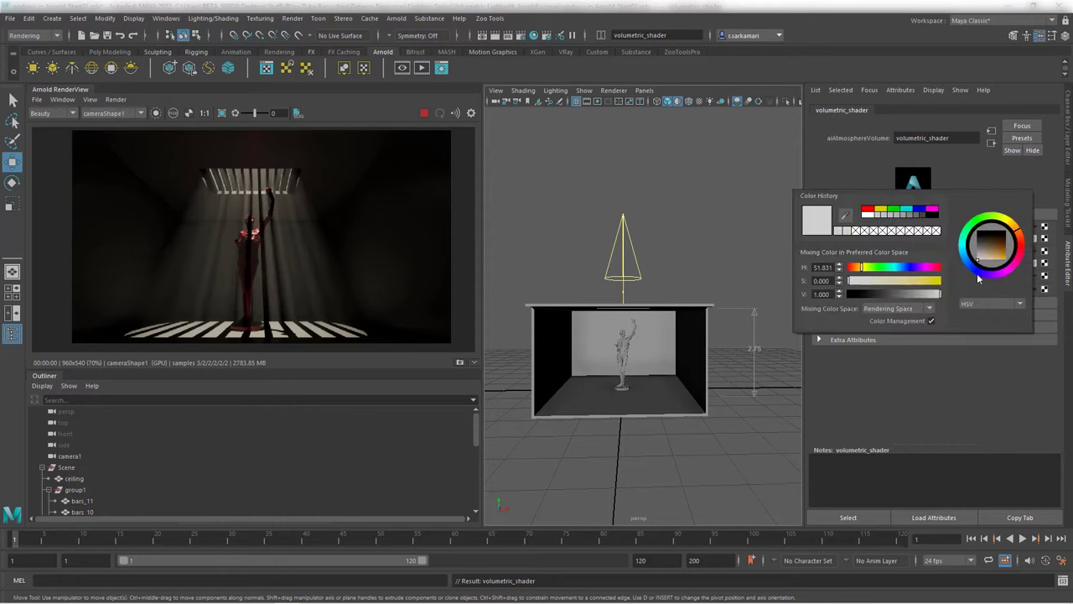
left_click_drag(985, 263, 994, 266)
left_click_drag(914, 283, 922, 284)
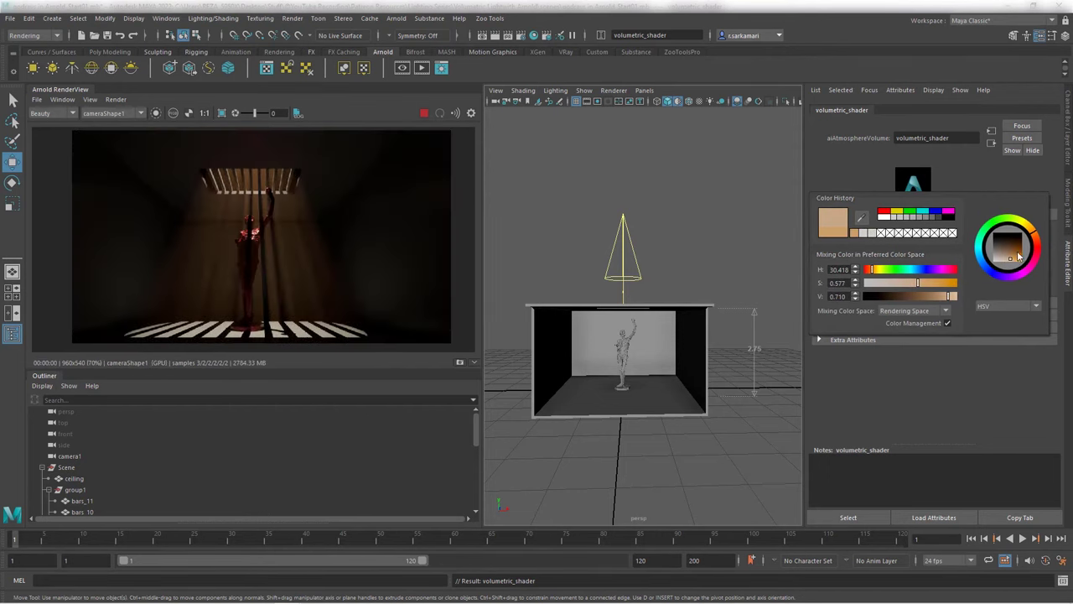
left_click(1036, 231)
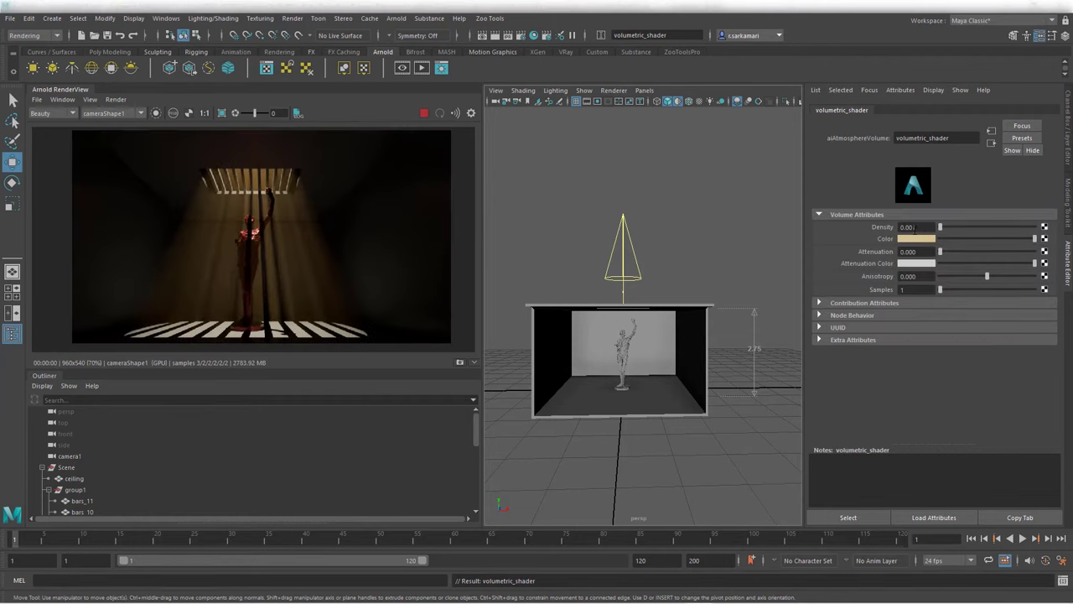
Raise the volume density to 0.004.
left_click(913, 227)
type("4")
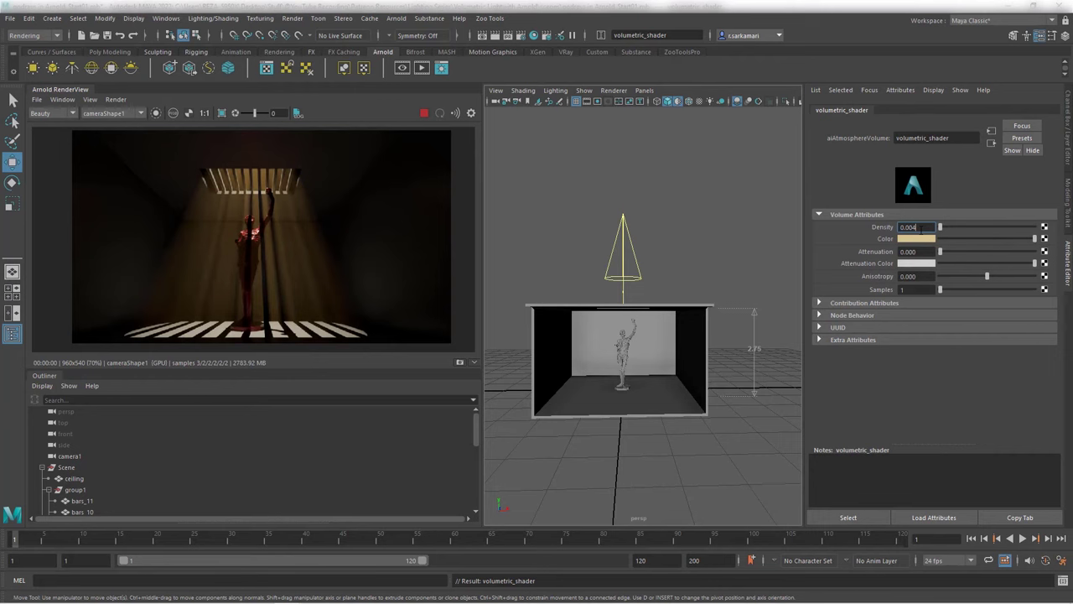
key("Return")
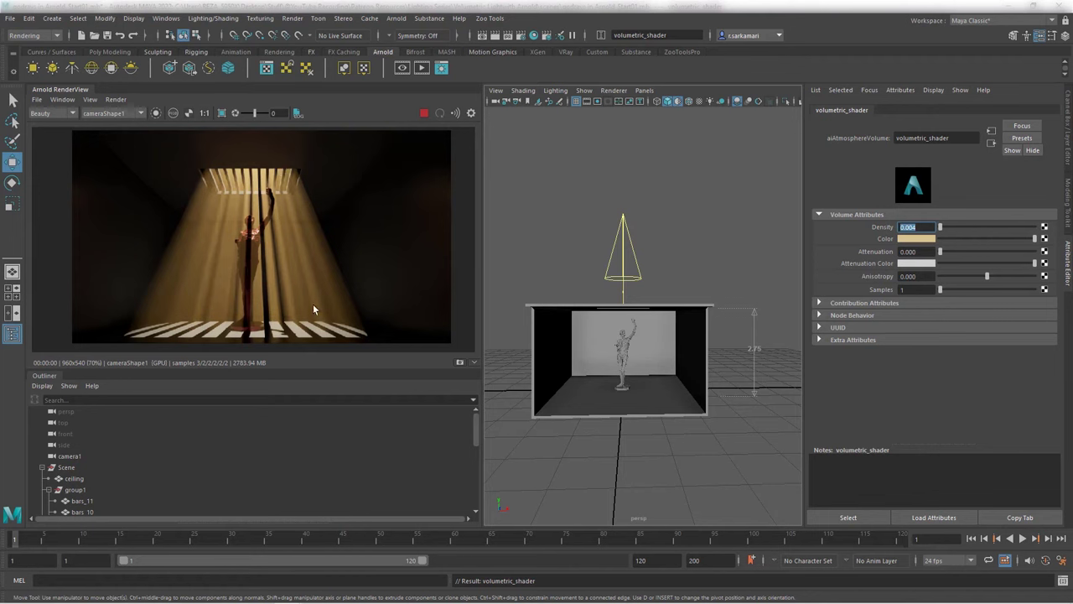
Select the spotlight and try Cubic and Quadratic decay, ending on No Decay.
left_click(586, 257)
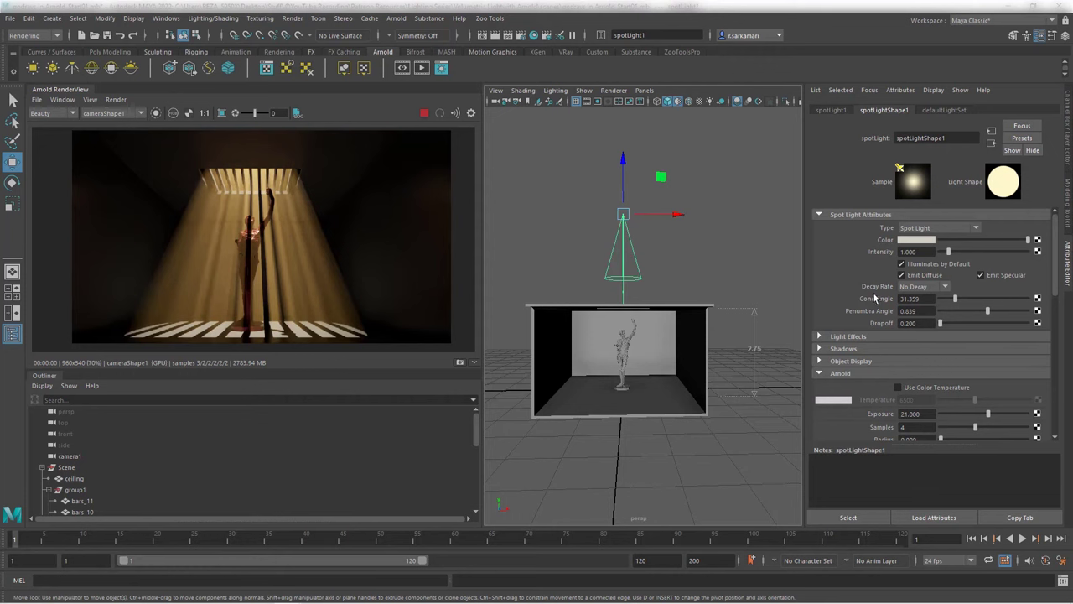
left_click(919, 289)
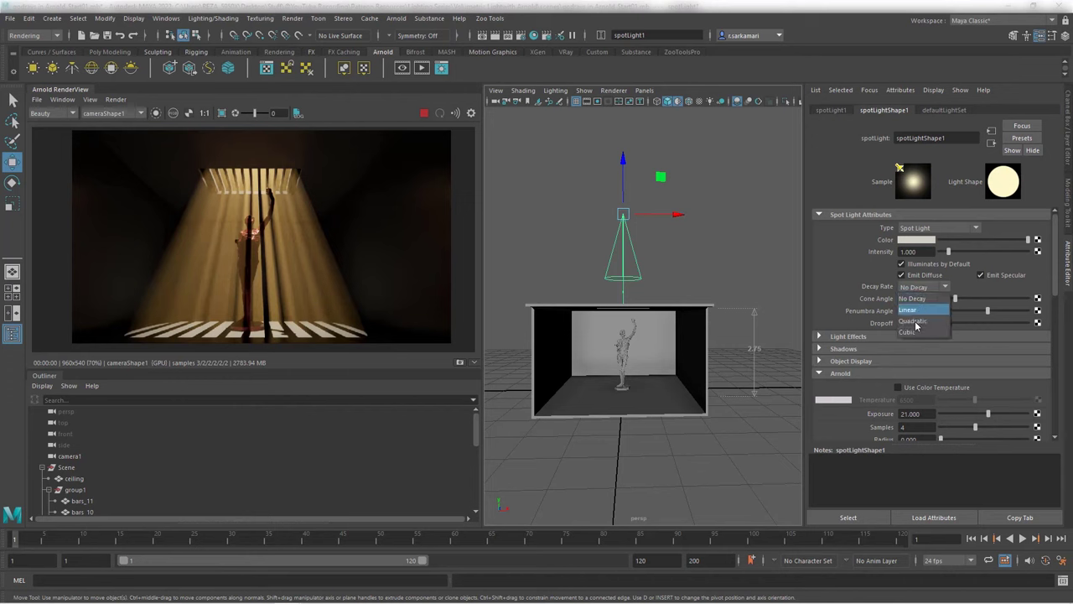
left_click(915, 330)
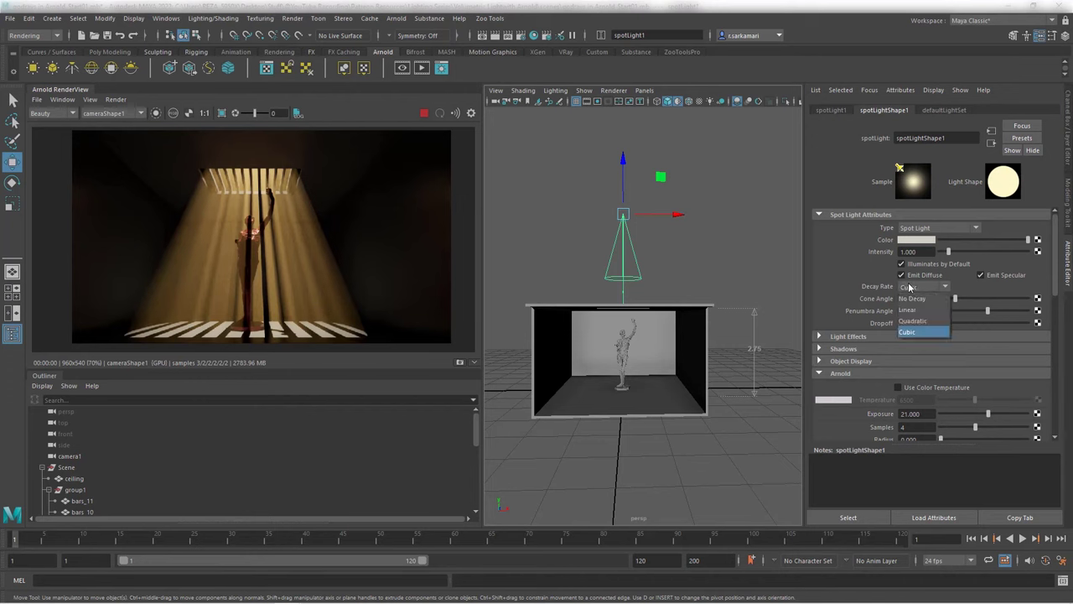
left_click(913, 321)
left_click(914, 288)
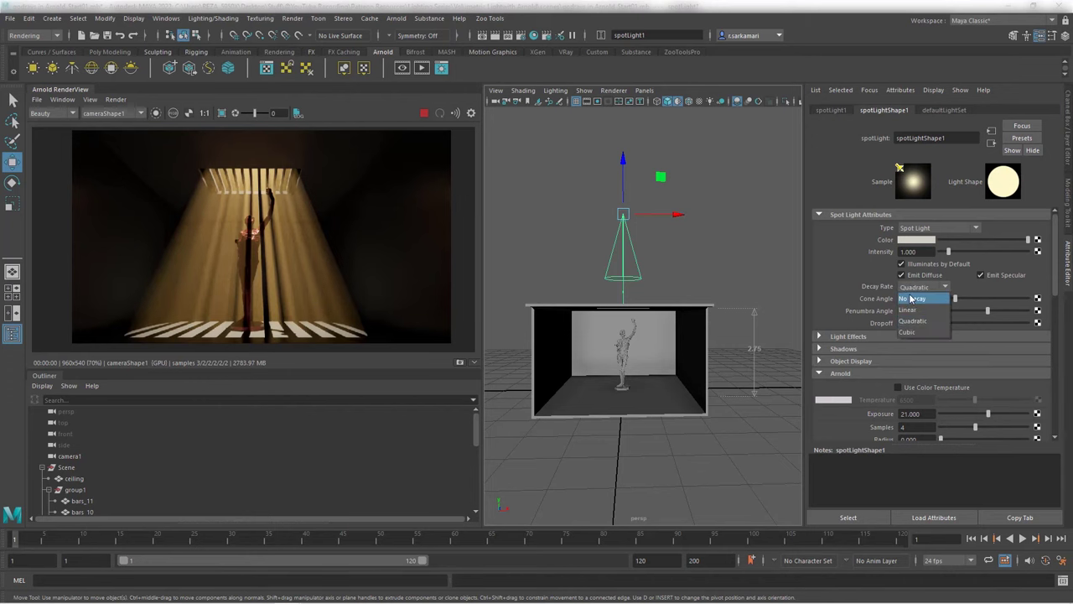
left_click(911, 299)
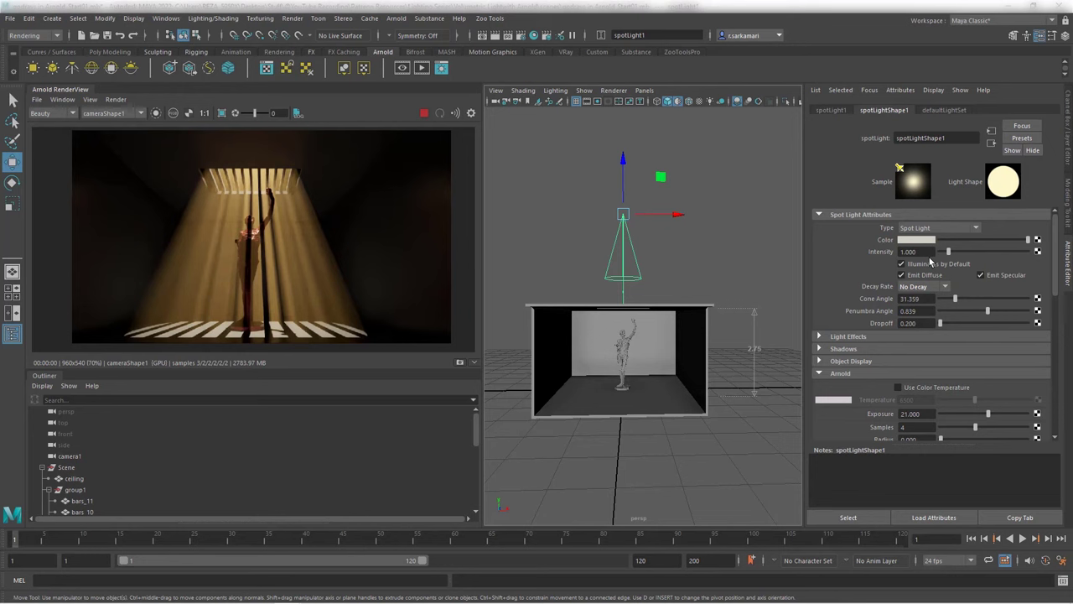
Add a Light Decay filter (aiLightDecay2) to the spotlight's Light Filters list.
left_click(819, 215)
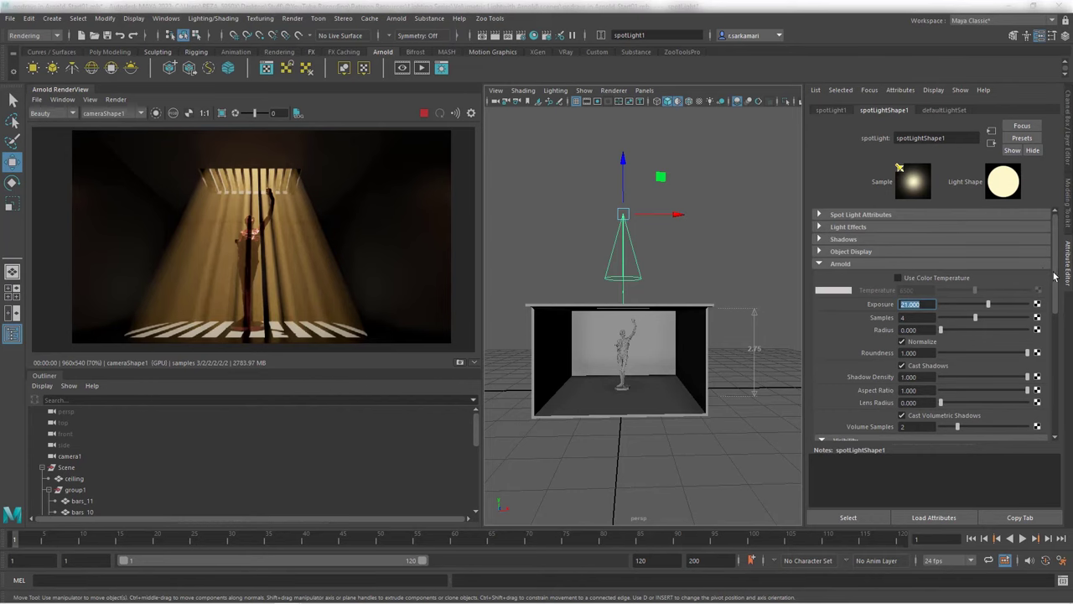
left_click_drag(1055, 277, 1053, 388)
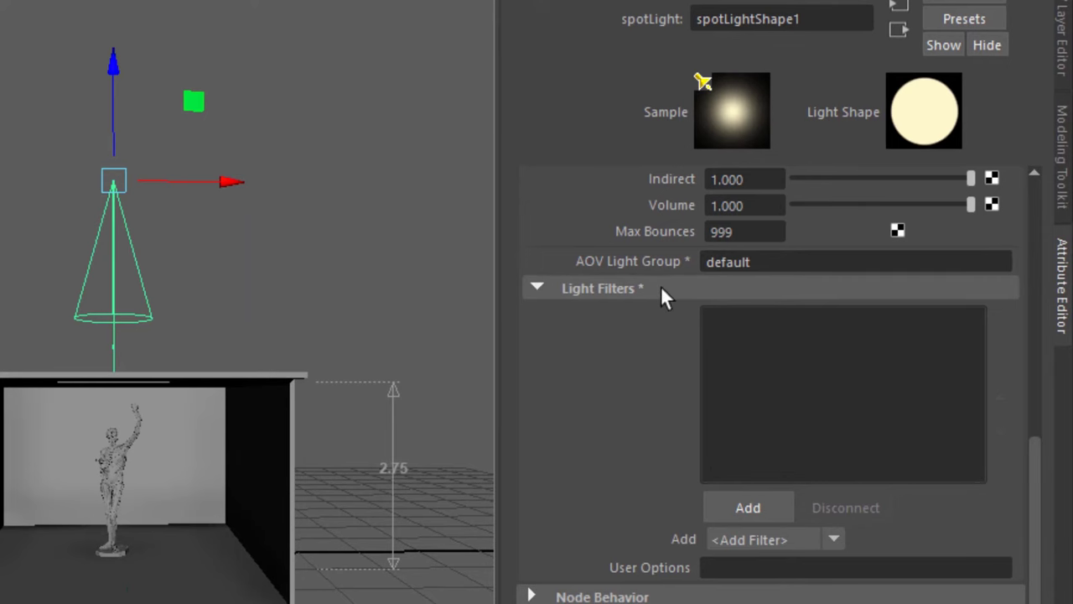
left_click(743, 508)
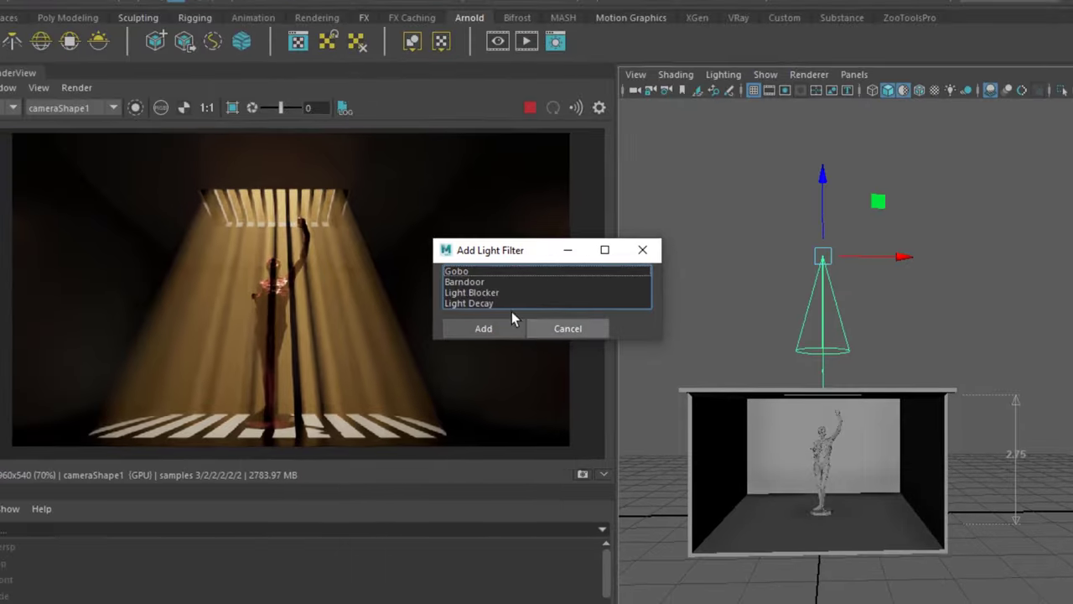
left_click(468, 302)
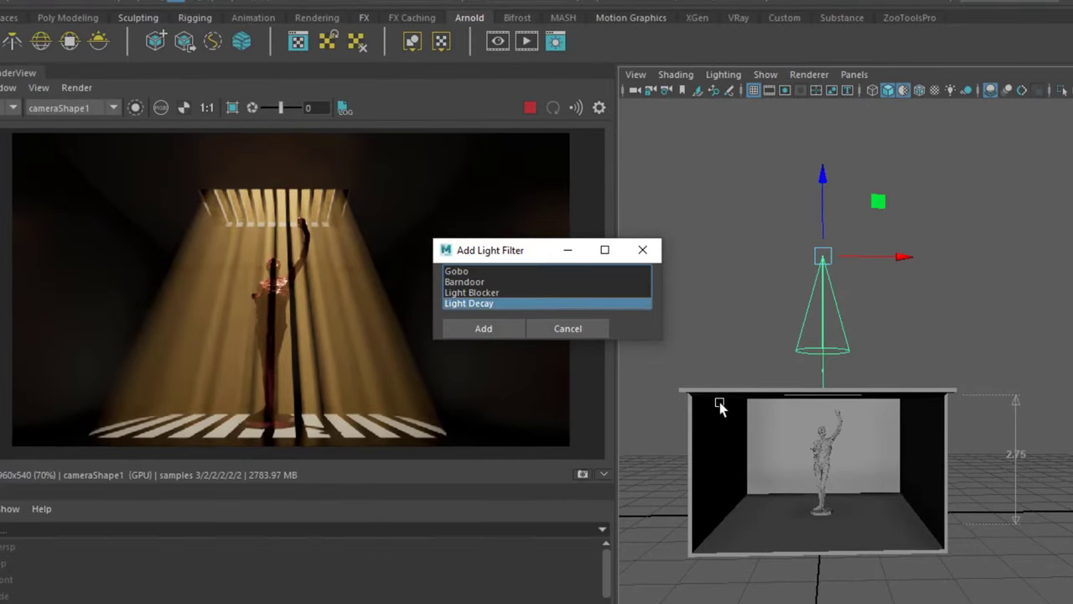
left_click(484, 330)
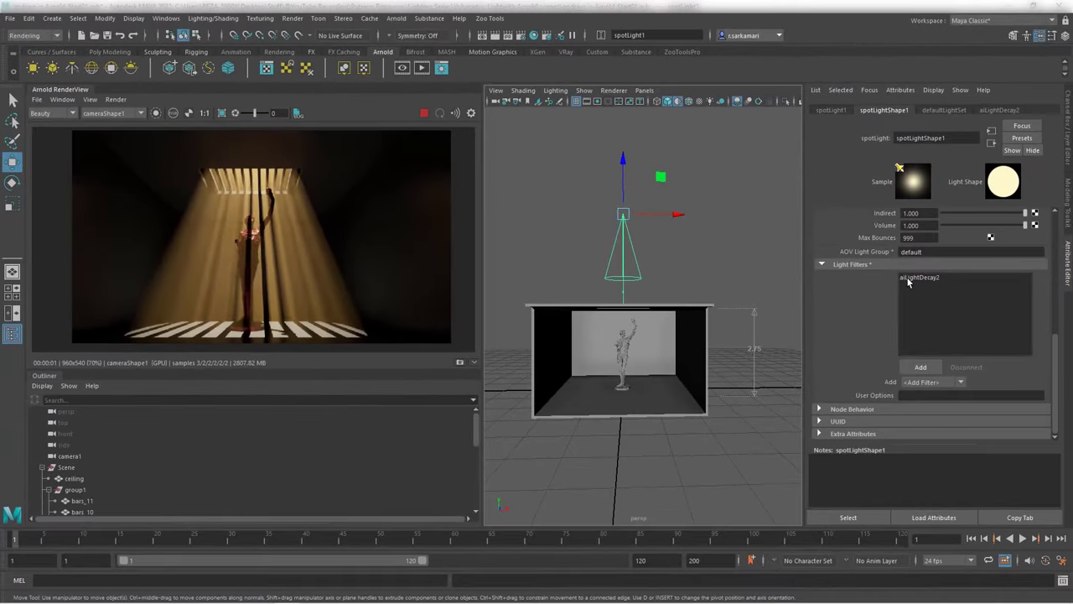
left_click(908, 280)
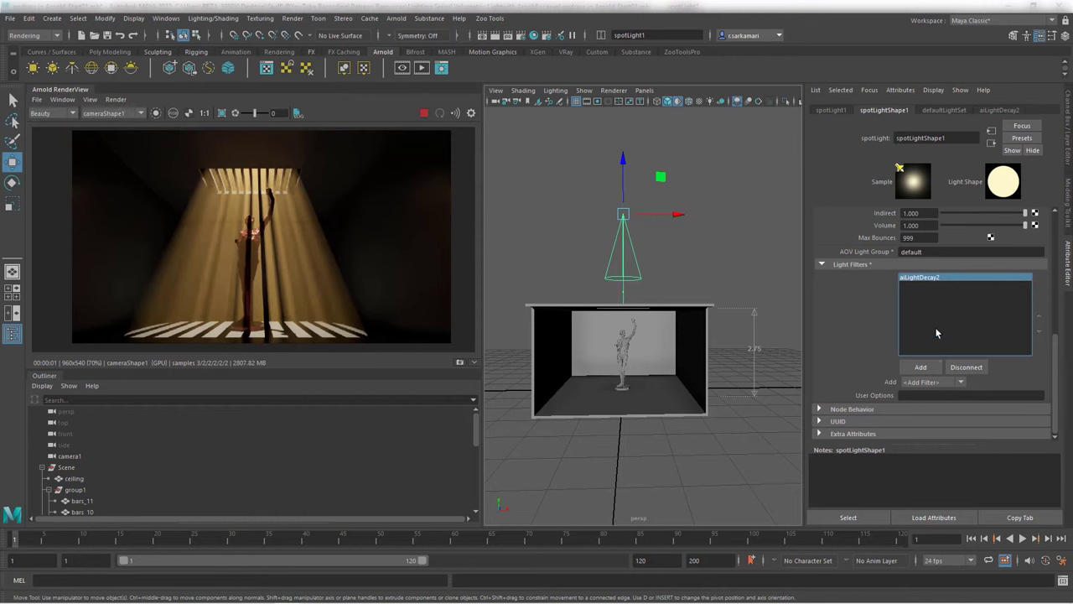
Enable Use Far Attenuation on aiLightDecay2 and set Far End to about 718.6.
left_click(999, 111)
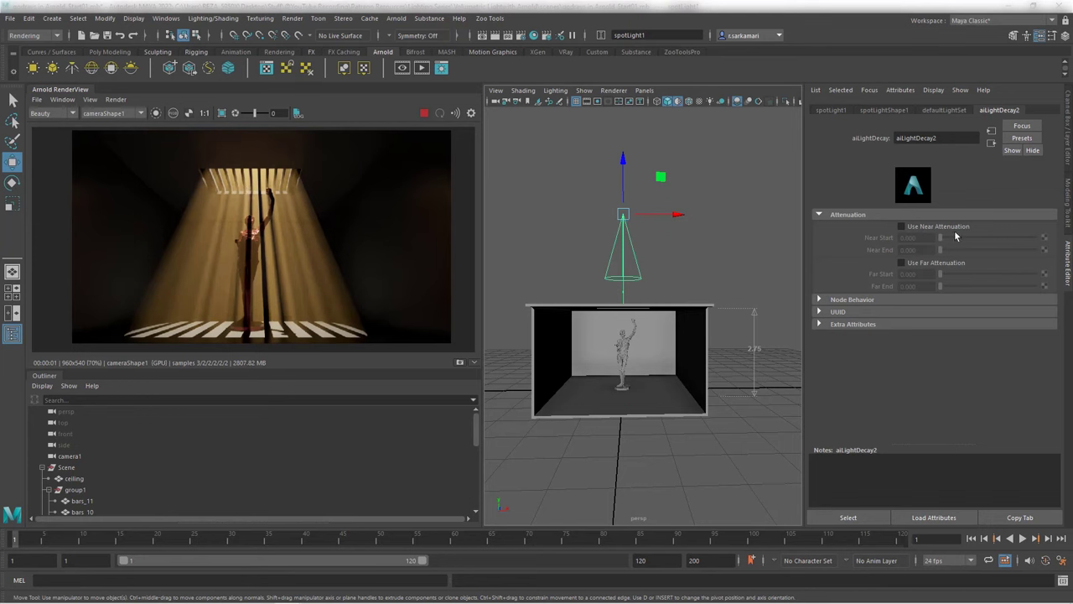
left_click(917, 264)
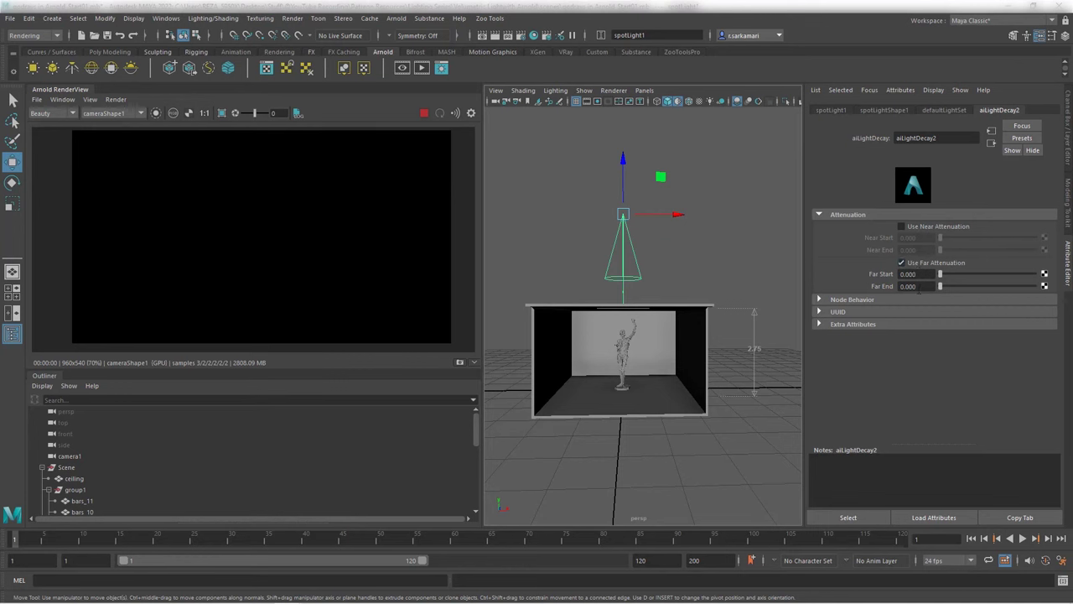
left_click_drag(940, 286, 1034, 286)
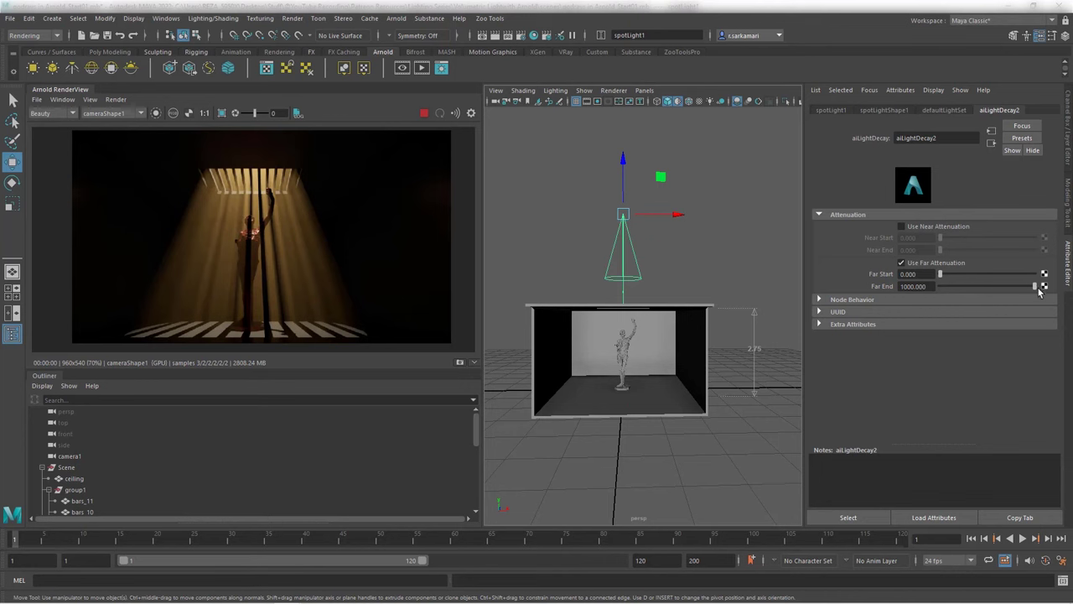
left_click_drag(1034, 286, 1007, 291)
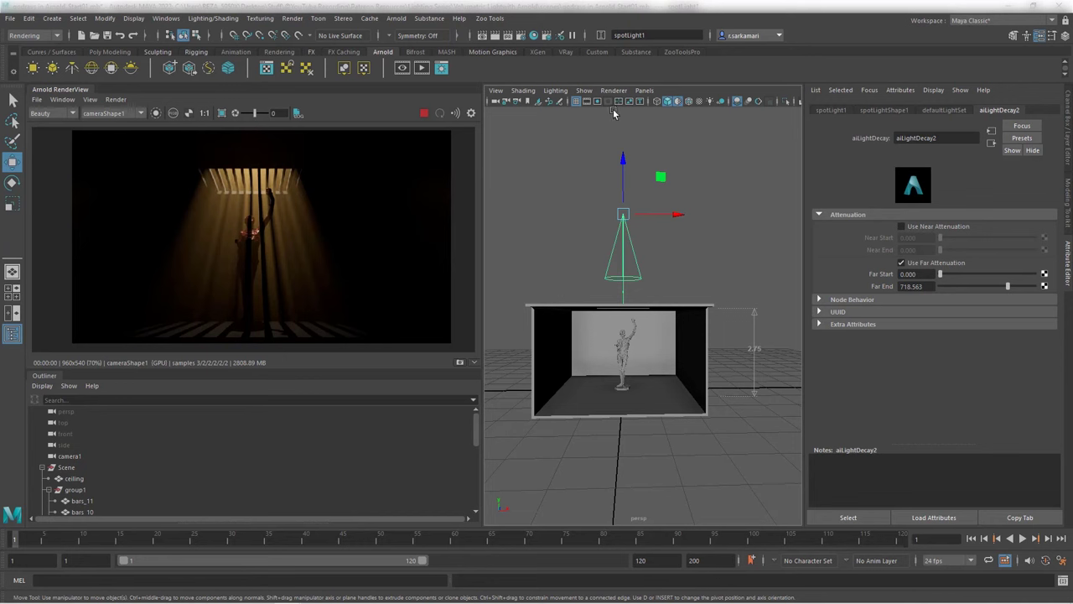
Set the spotlight shape's Arnold Exposure to 22.
left_click(830, 113)
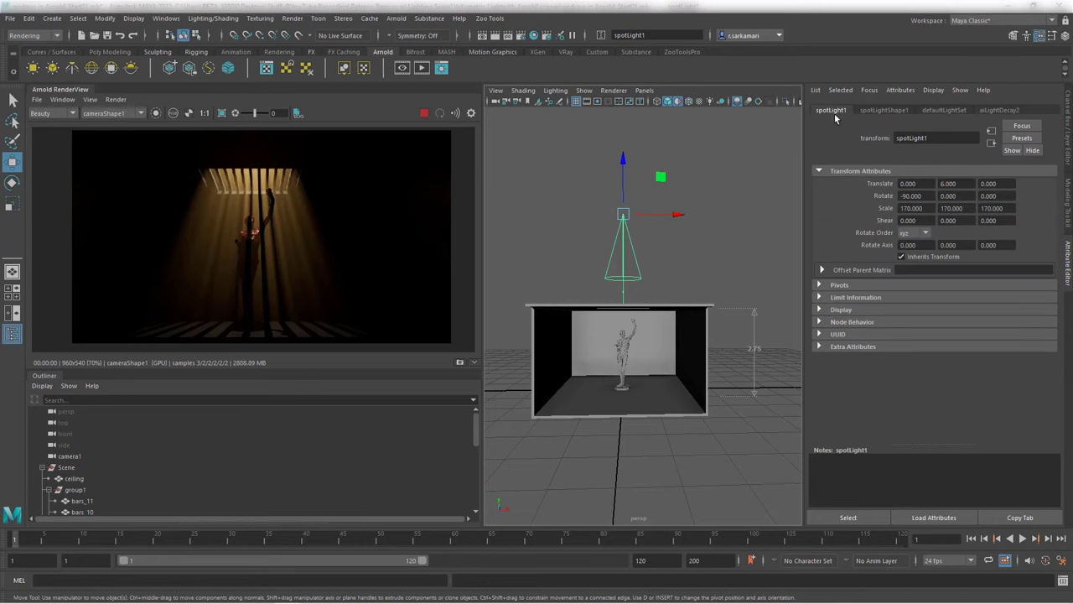
left_click(880, 111)
scroll(929, 276, "down", 5)
scroll(931, 276, "up", 2)
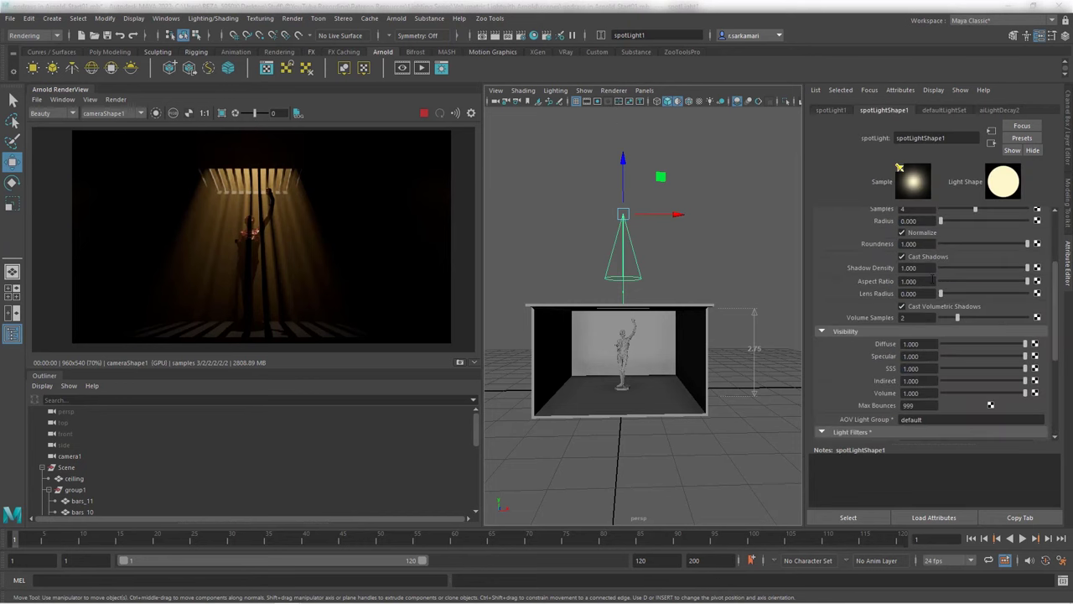
double_click(909, 228)
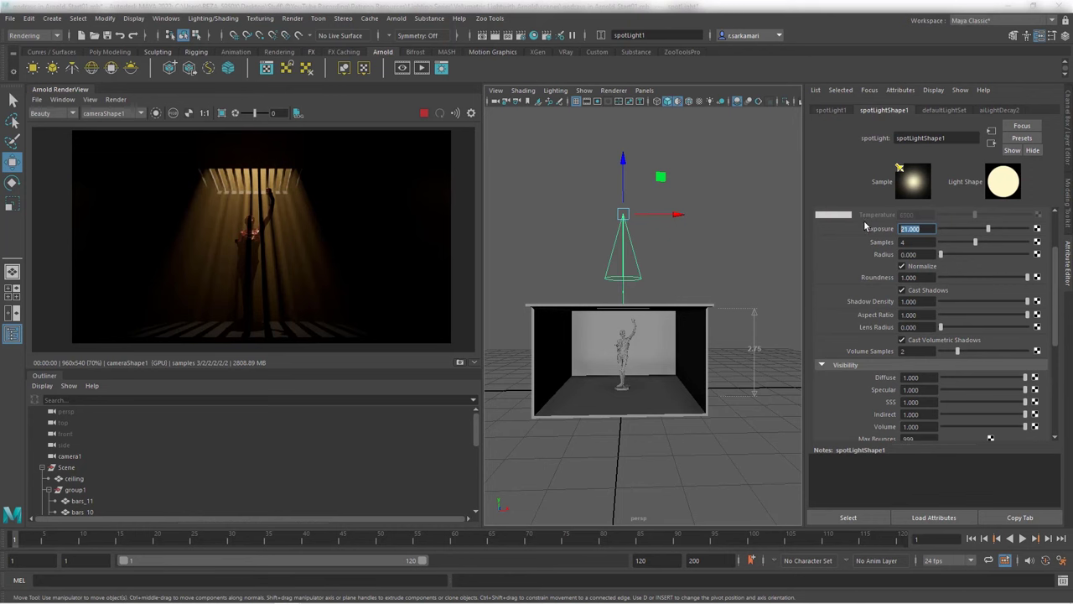
type("22")
key("Return")
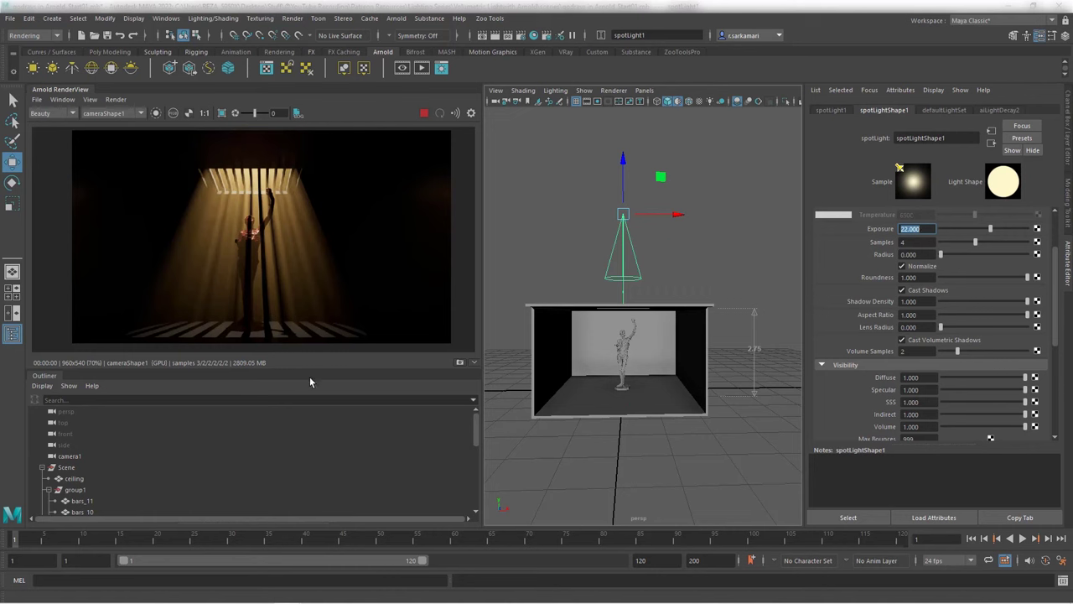
Enlarge the render view over the Outliner and recentre the render image.
left_click_drag(309, 371, 310, 454)
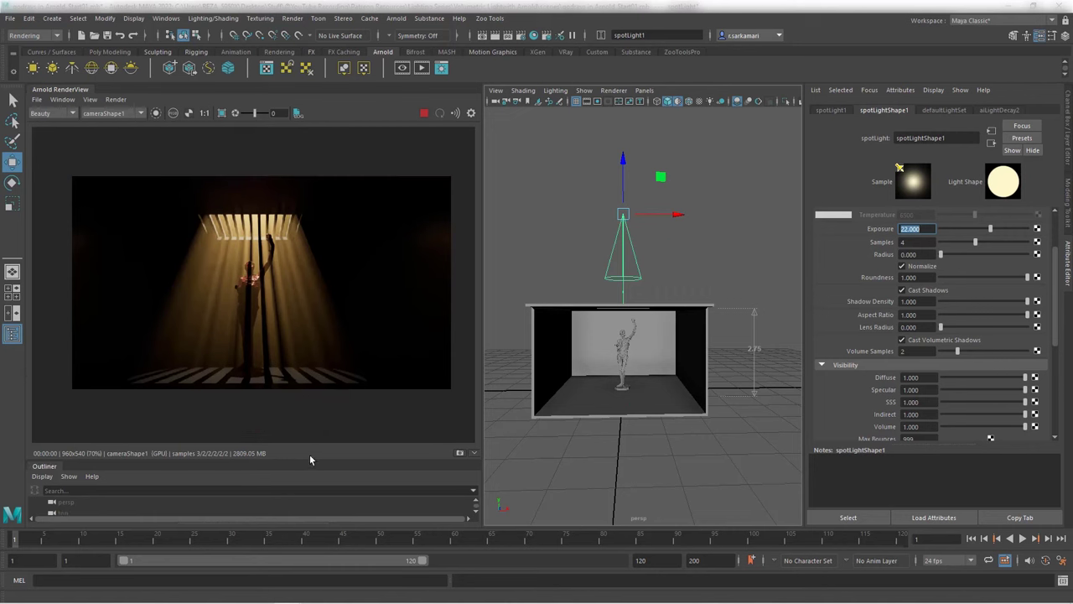
scroll(310, 317, "up", 2)
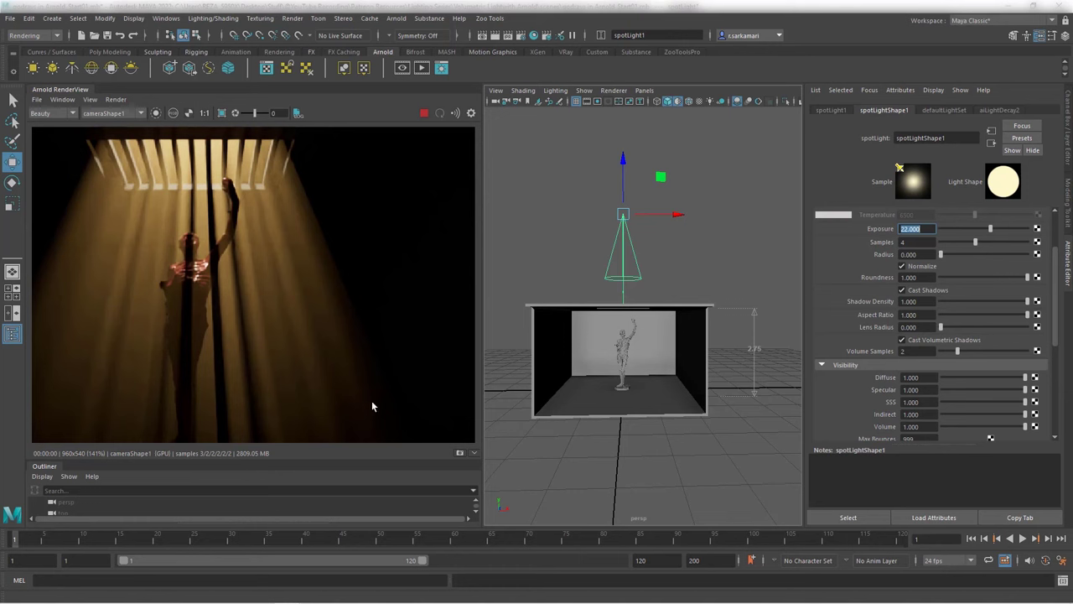
scroll(330, 380, "down", 2)
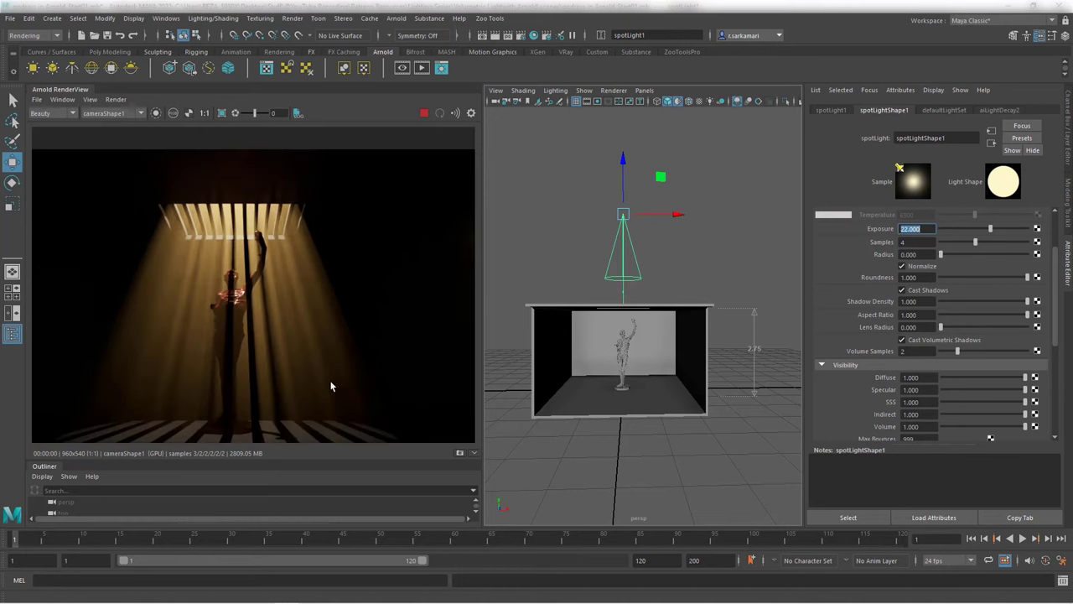
middle_click_drag(274, 375, 279, 348)
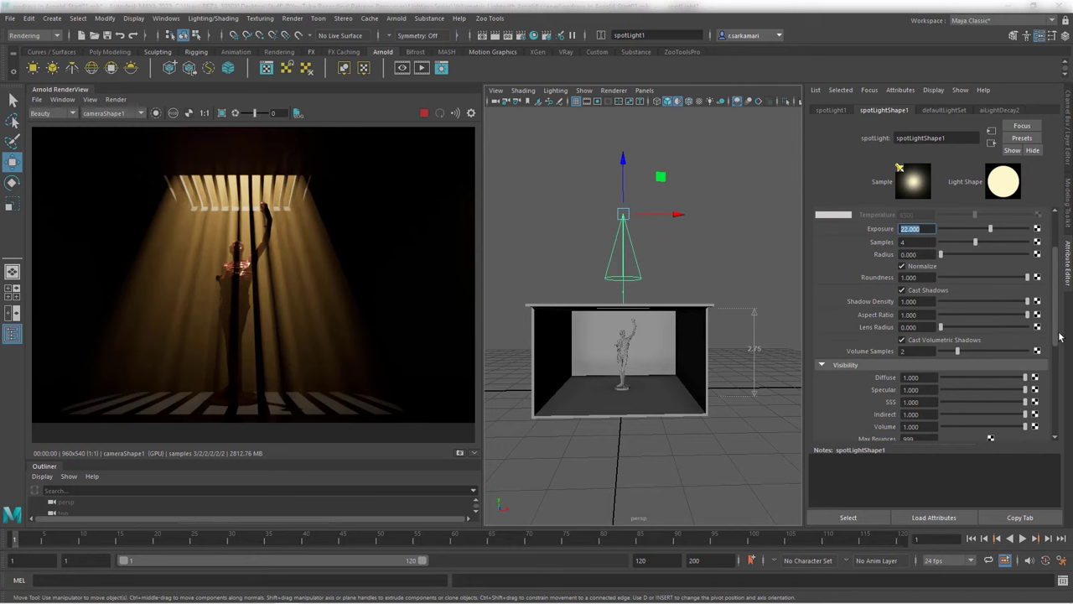
Turn the spotlight's Diffuse contribution off and back to full, and restore full Specular.
left_click_drag(1056, 329, 1059, 378)
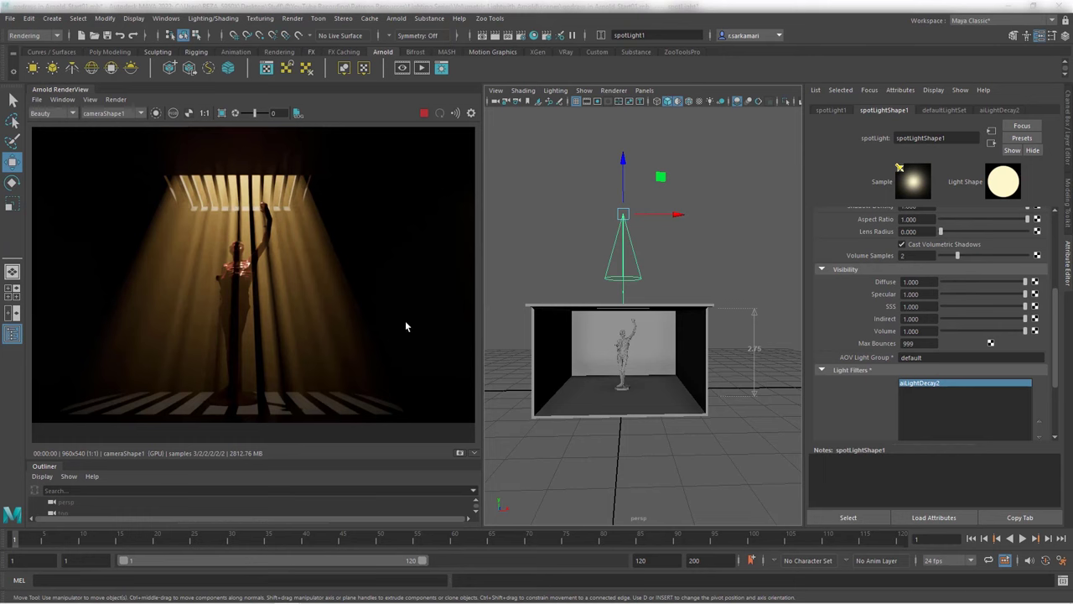
left_click_drag(1024, 285, 863, 274)
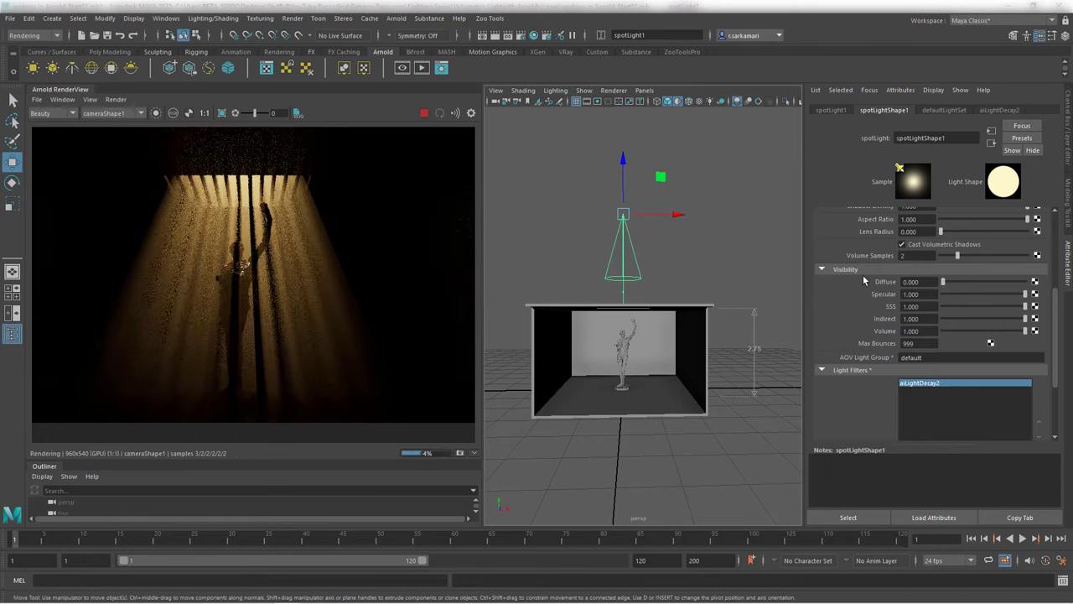
scroll(213, 268, "up", 3)
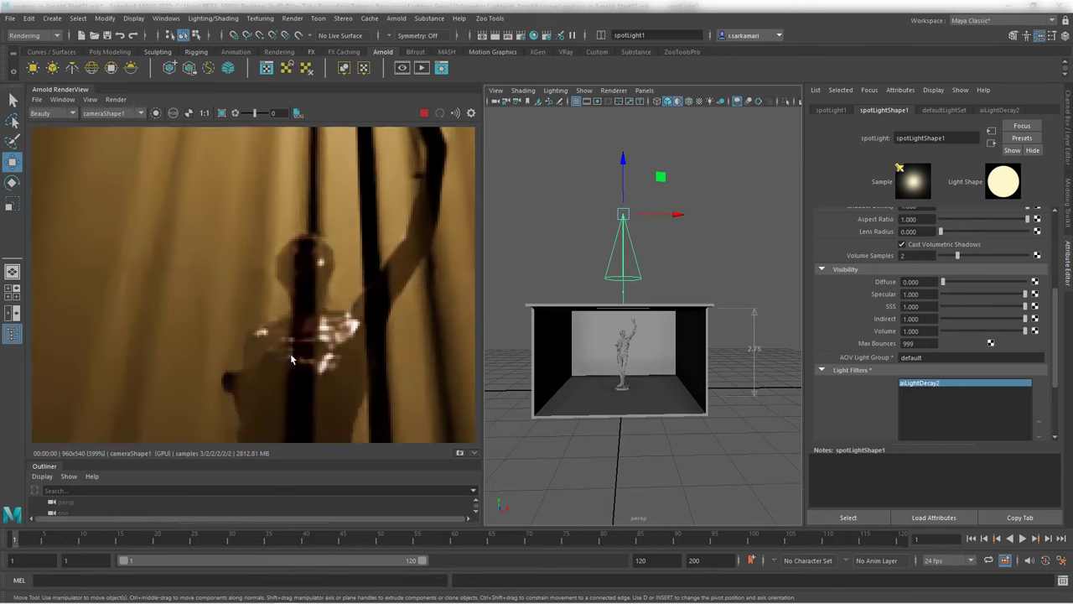
scroll(309, 333, "down", 1)
scroll(310, 333, "down", 3)
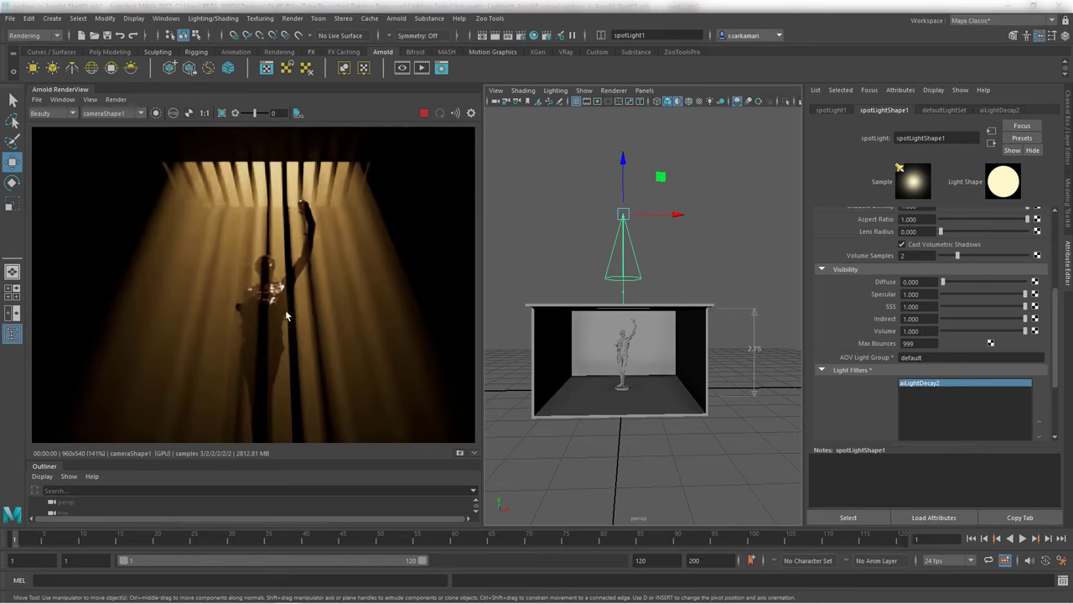
mouse_move(943, 283)
left_mouse_down()
mouse_move(1020, 299)
mouse_move(942, 295)
left_mouse_up()
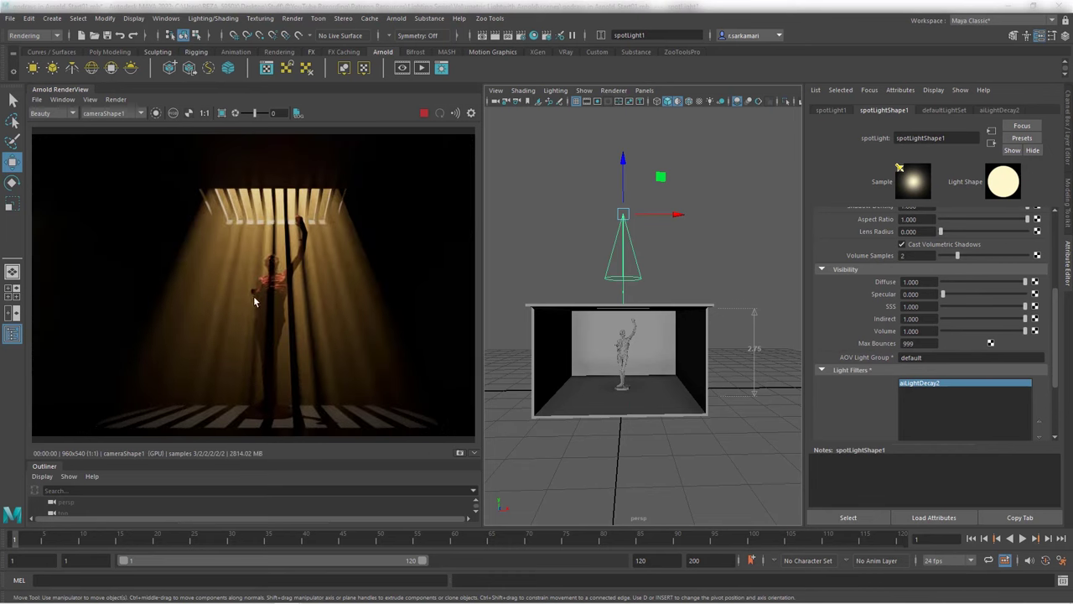
scroll(254, 301, "up", 3)
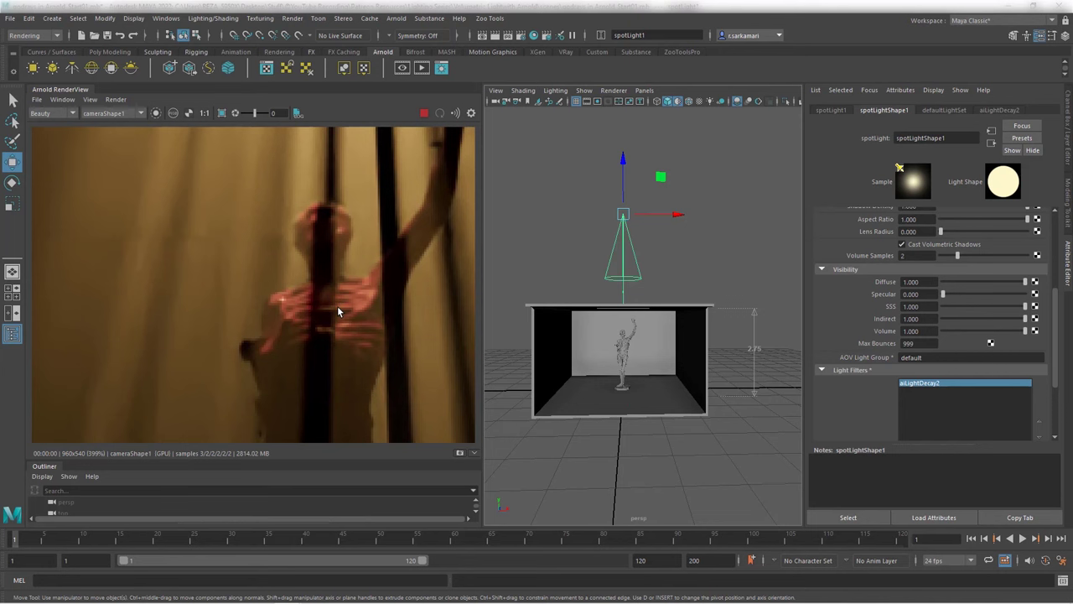
scroll(337, 306, "down", 3)
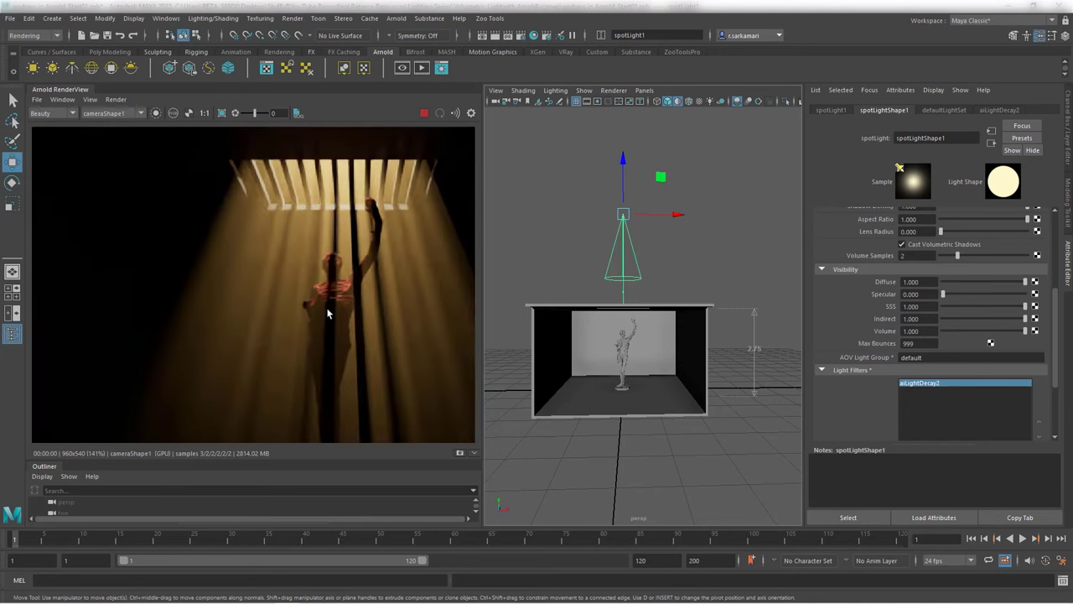
scroll(301, 298, "down", 2)
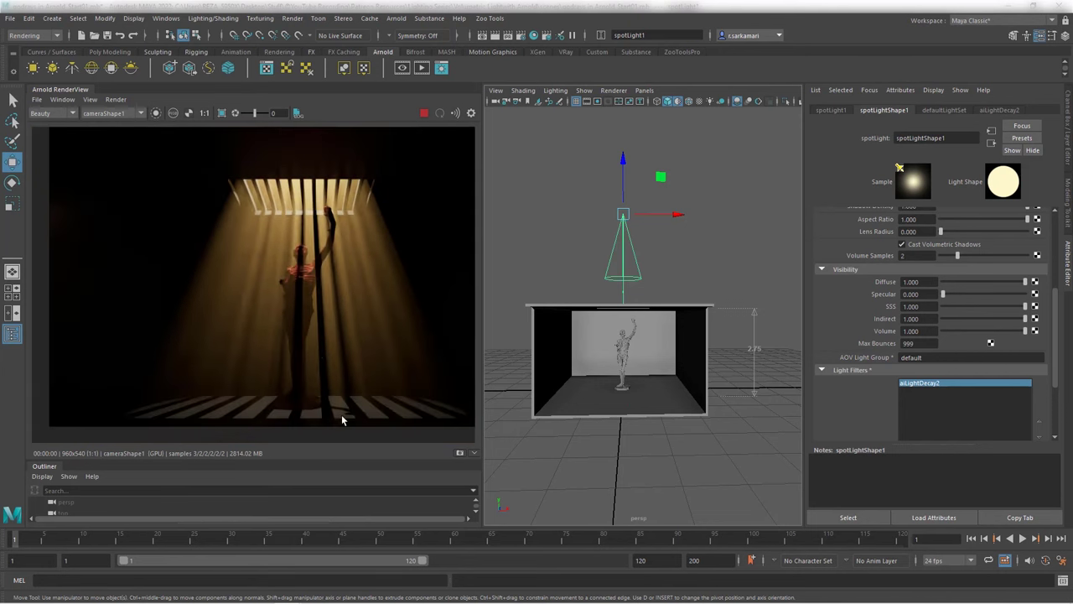
left_click_drag(950, 296, 1050, 295)
Cut Indirect and undo it, then test lower and full Volume contribution values.
left_click_drag(1024, 319, 945, 322)
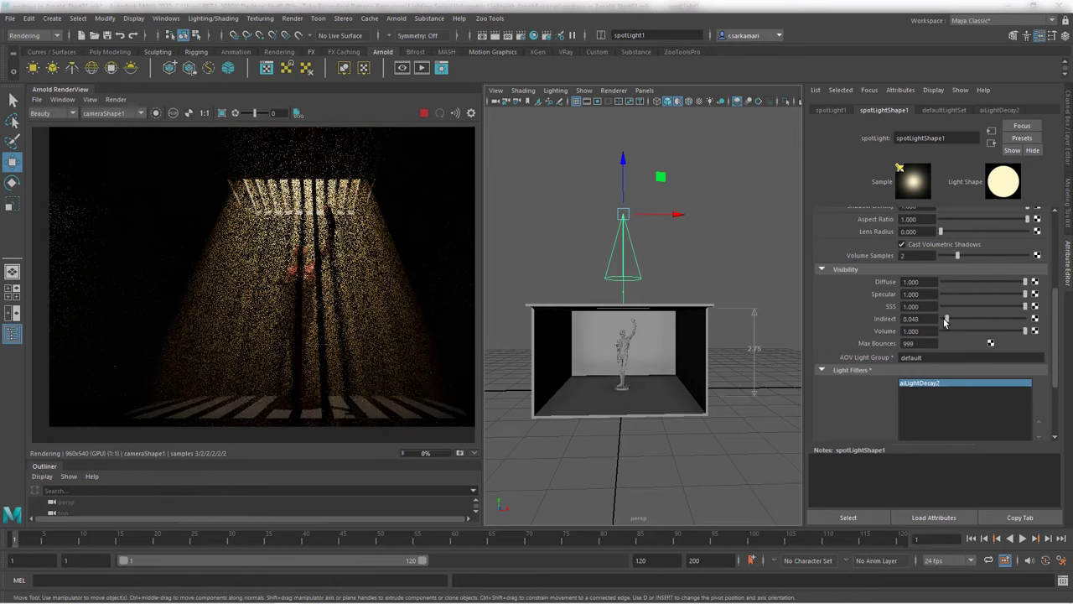
key("ctrl+z")
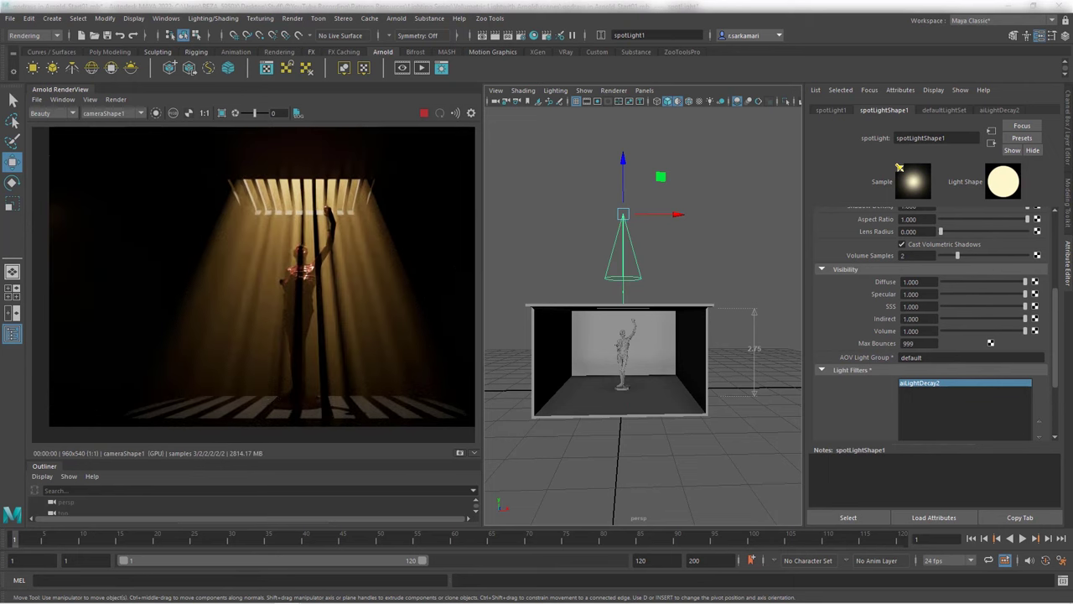
left_click_drag(1027, 331, 977, 333)
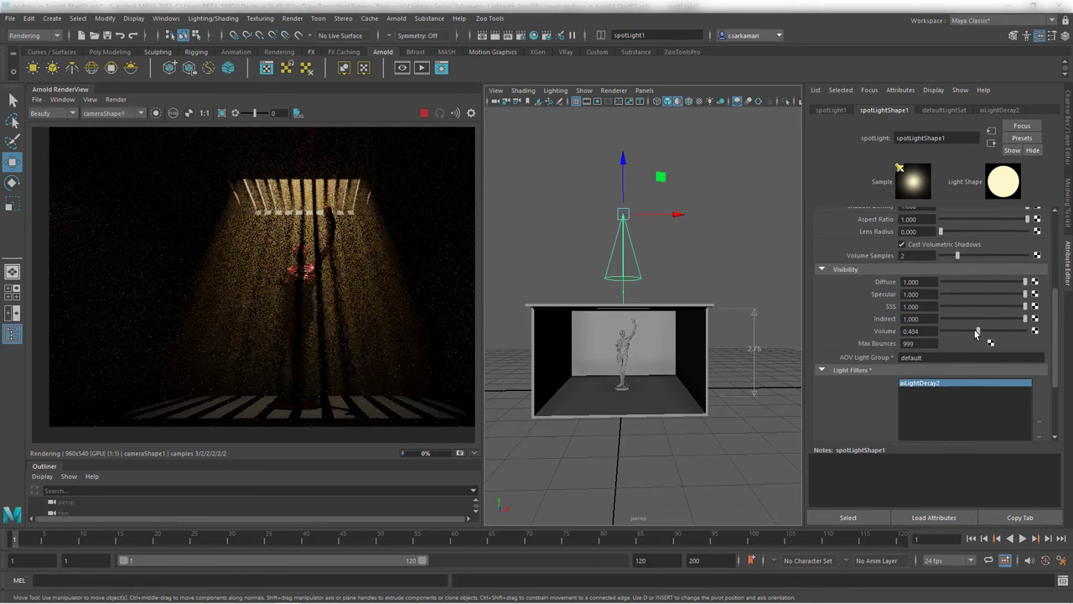
left_click_drag(976, 334, 966, 339)
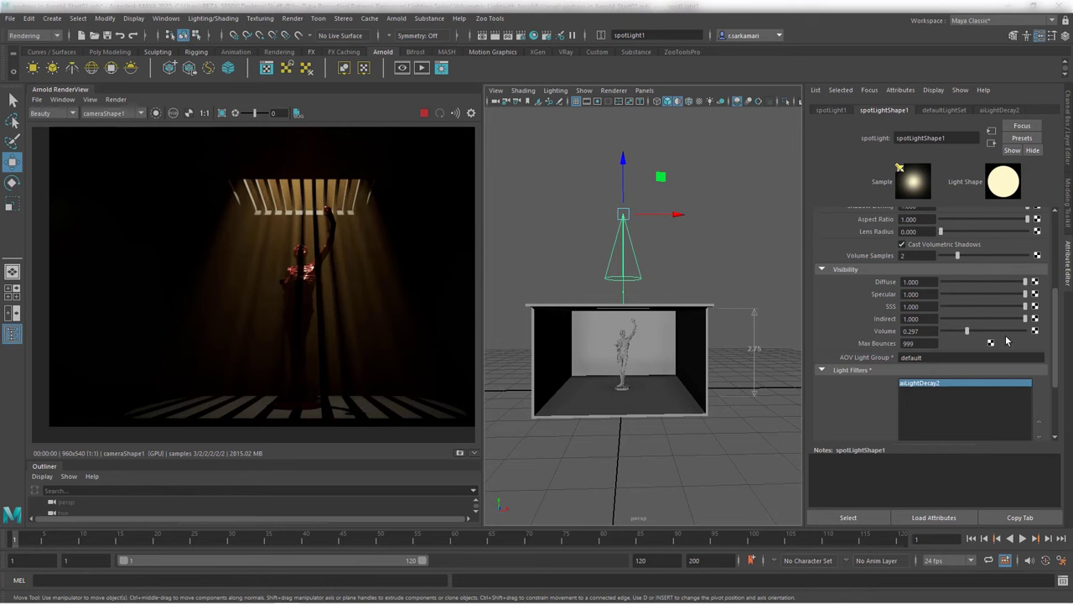
left_click_drag(966, 331, 1054, 361)
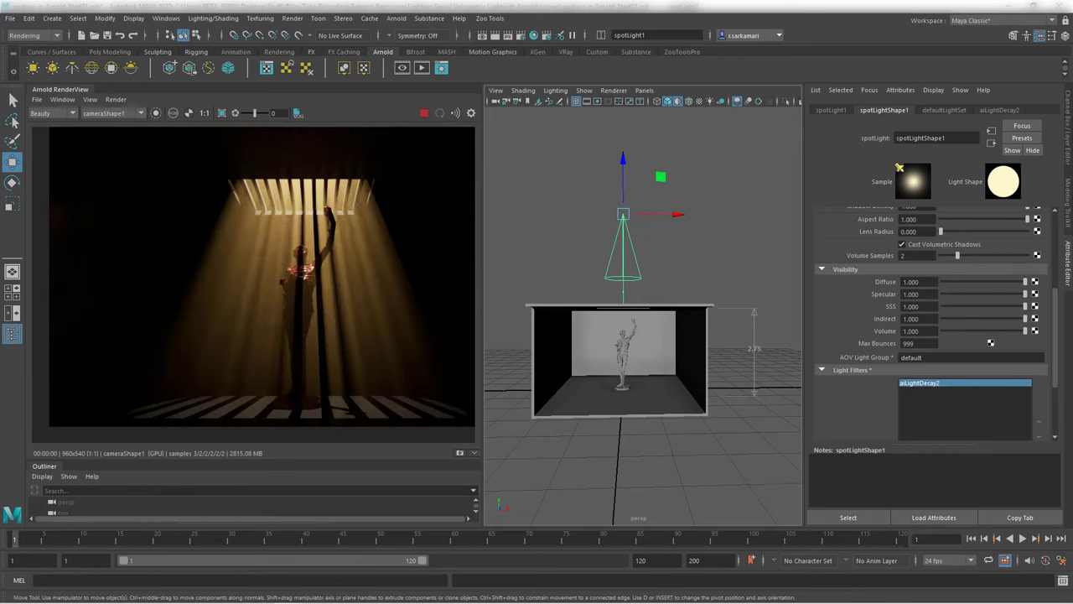
mouse_move(1026, 333)
left_mouse_down()
mouse_move(944, 334)
mouse_move(1035, 339)
left_mouse_up()
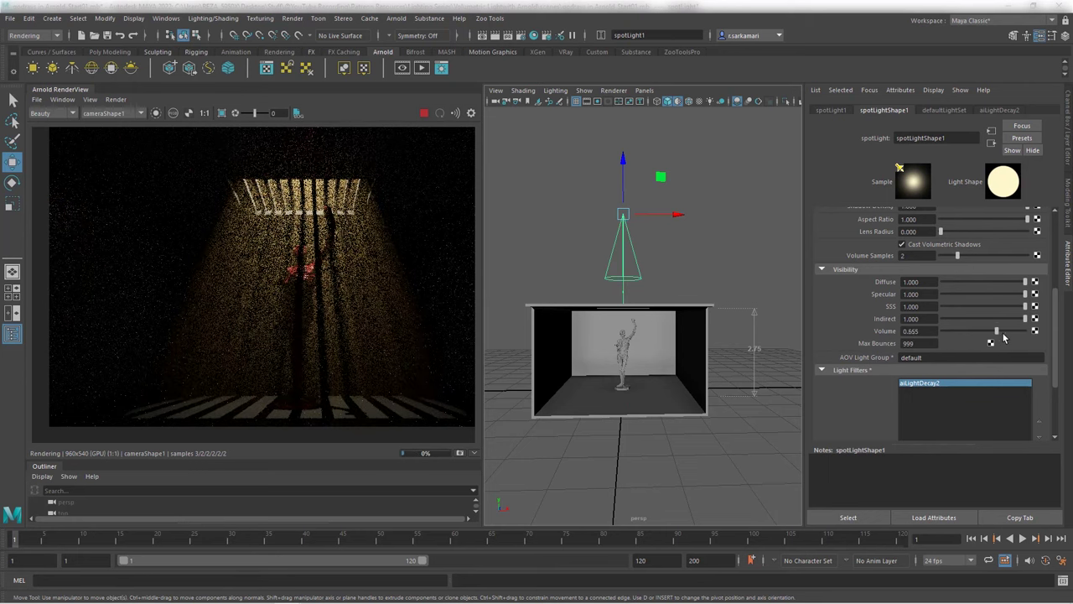
Drag the spotlight's Arnold Volume contribution slider back to 1.000, keeping Exposure at 22.
right_click(893, 336)
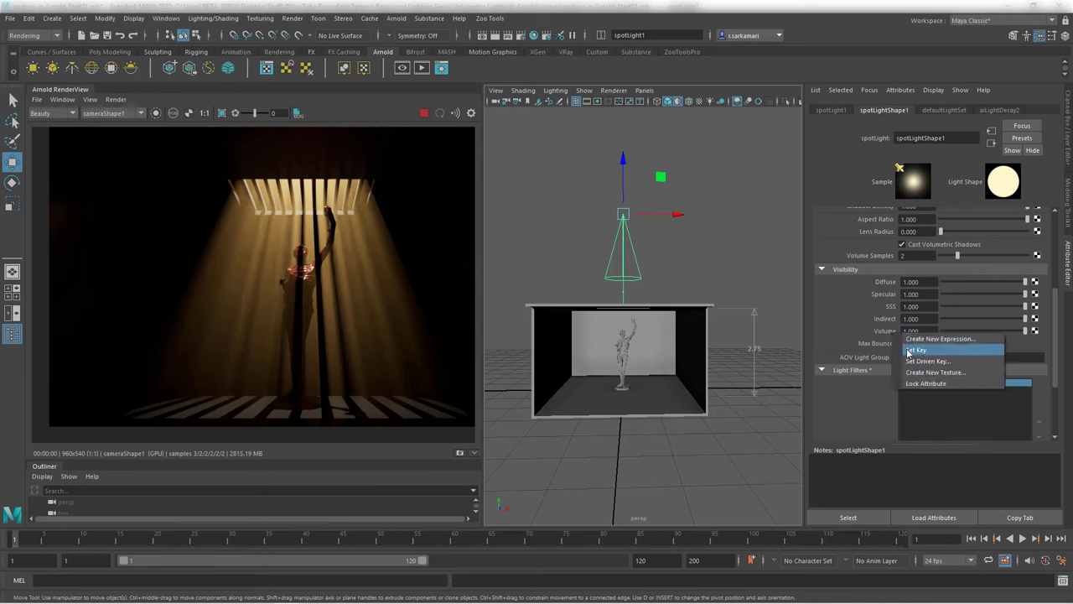
key("Escape")
left_click_drag(946, 328, 1048, 333)
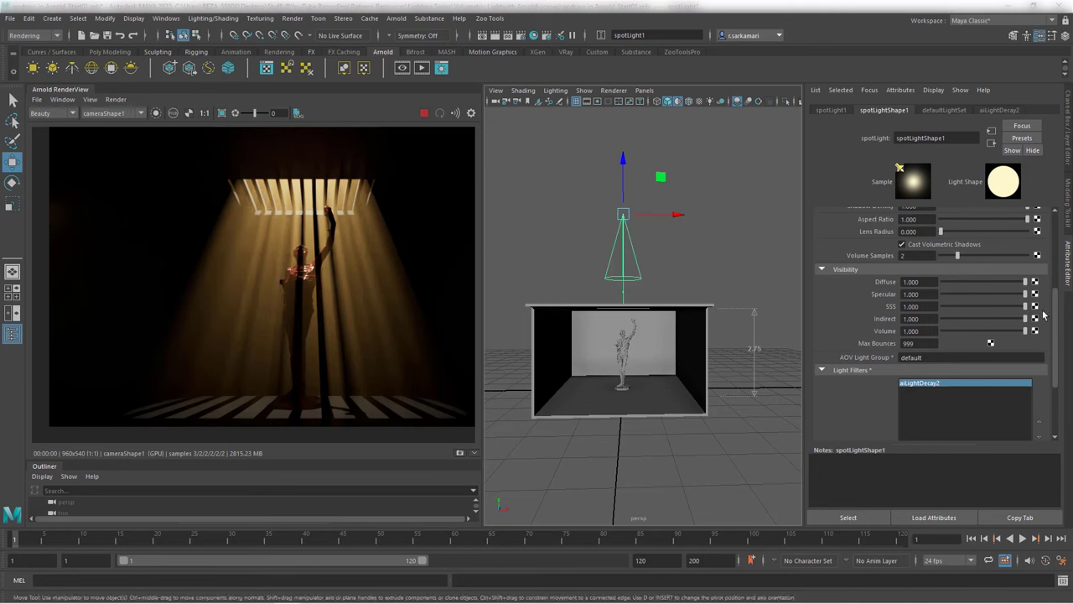
left_click_drag(1054, 335, 1061, 248)
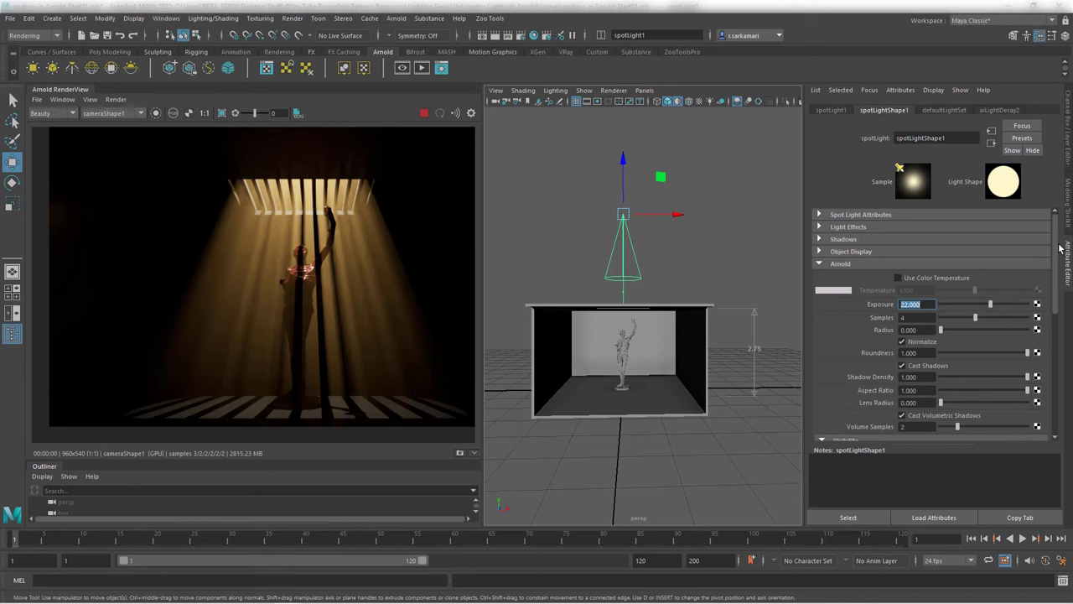